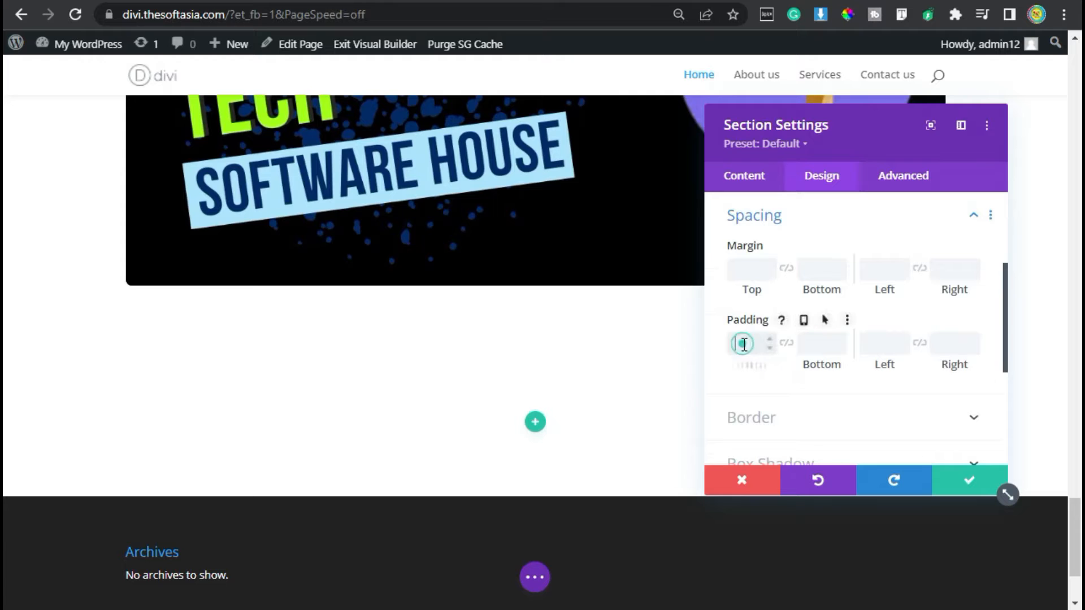
Link the section's top and bottom padding, save the section settings, and insert a single-column row.
left_click(786, 344)
left_click(970, 481)
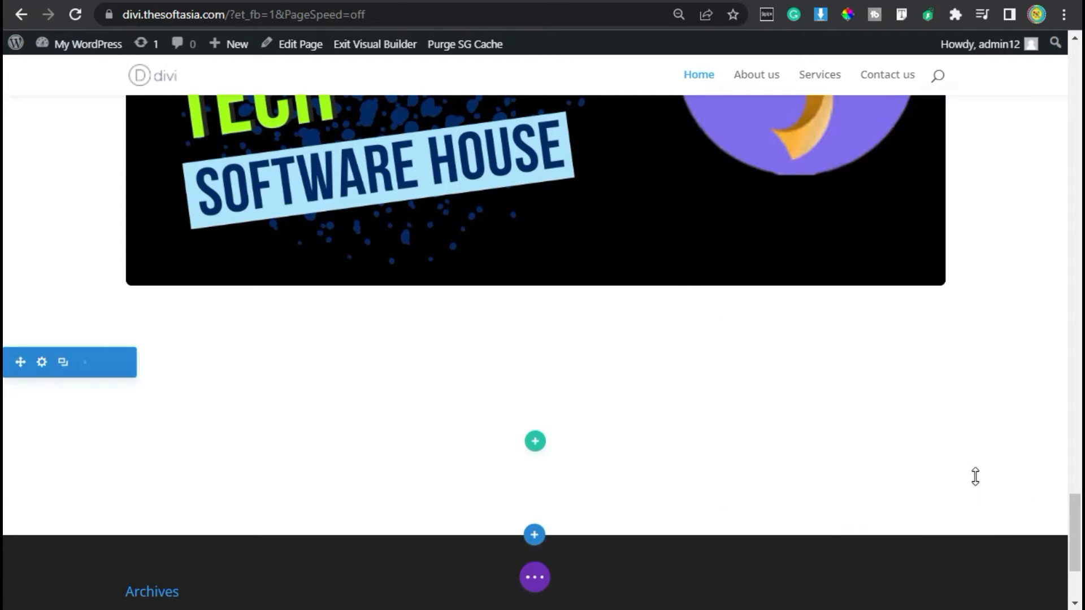
left_click(536, 441)
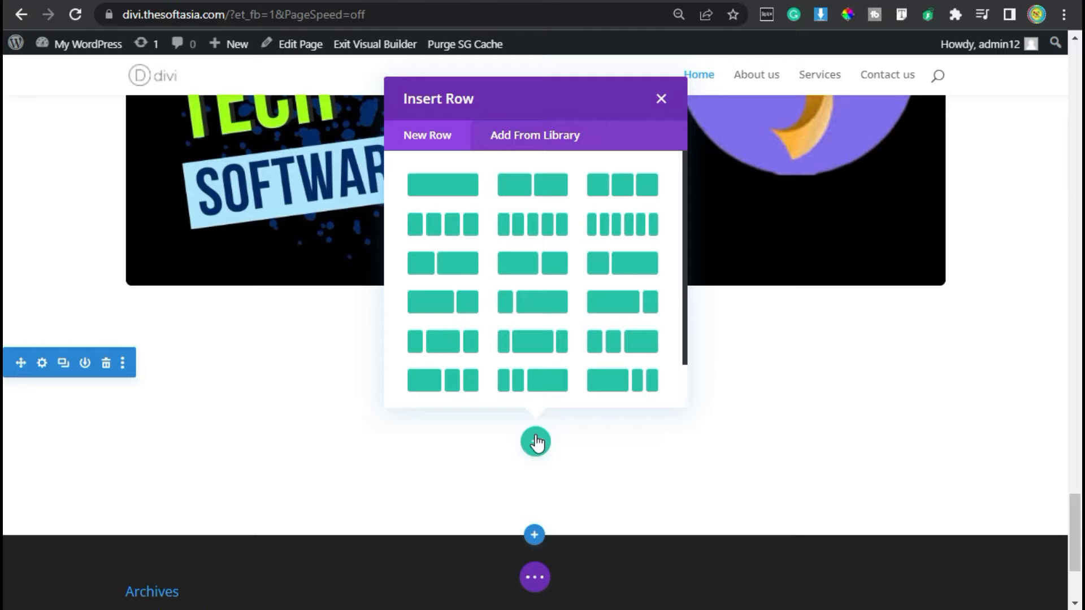
left_click(461, 187)
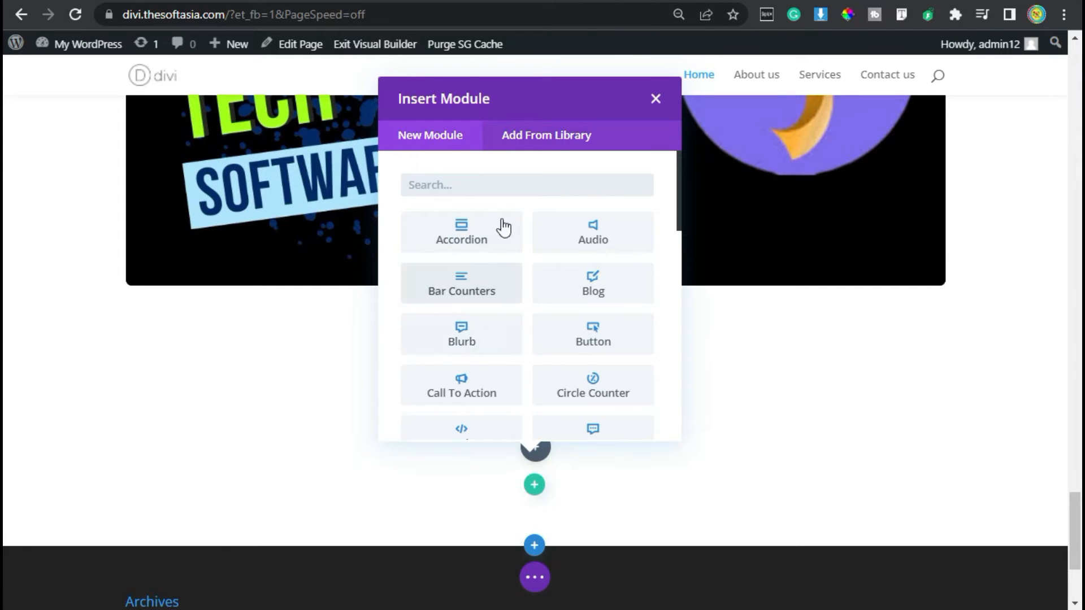
Add a Text module to the new row and replace its placeholder text with "Our Work".
type("tex")
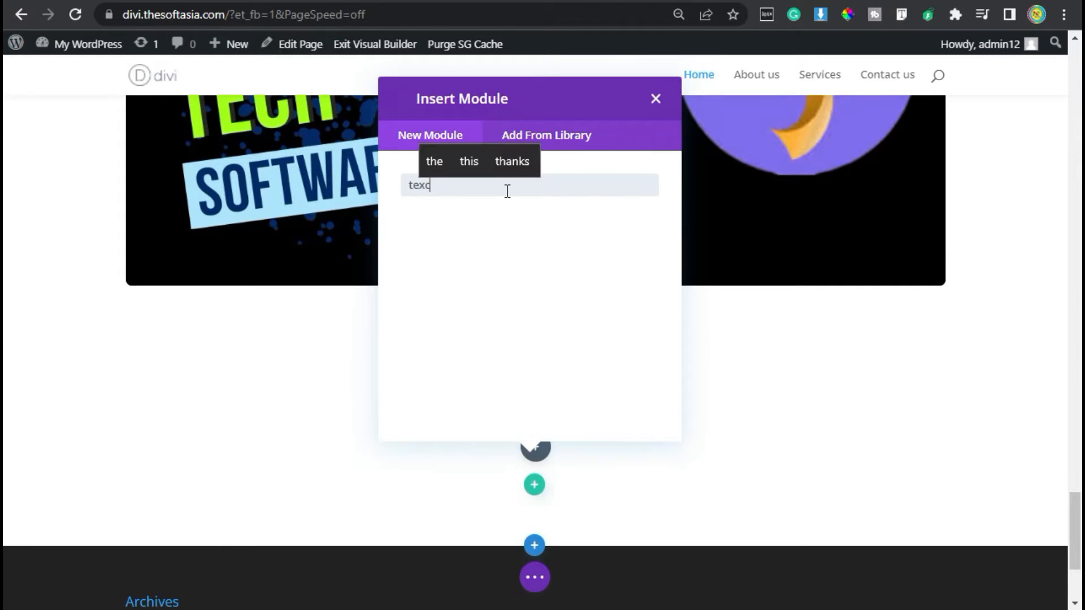
left_click(481, 226)
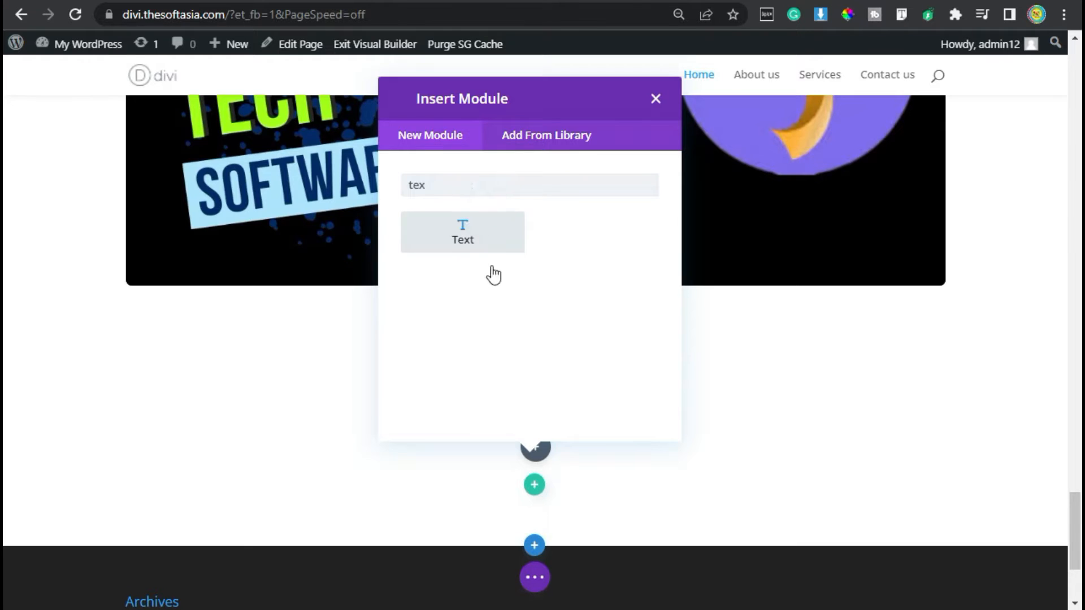
scroll(848, 353, "down", 2)
triple_click(829, 359)
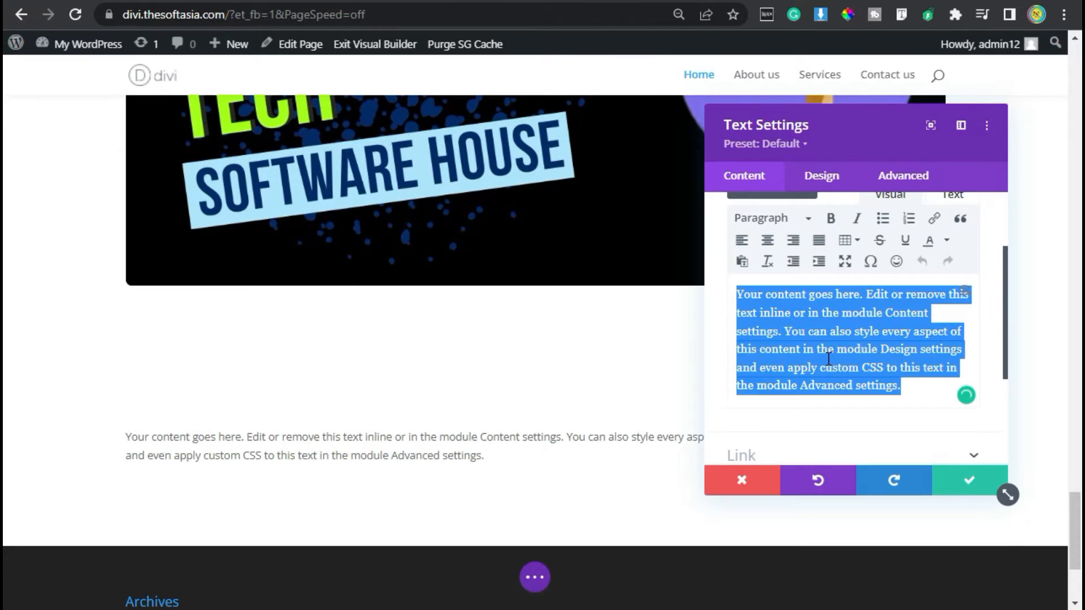
type("Oue Work")
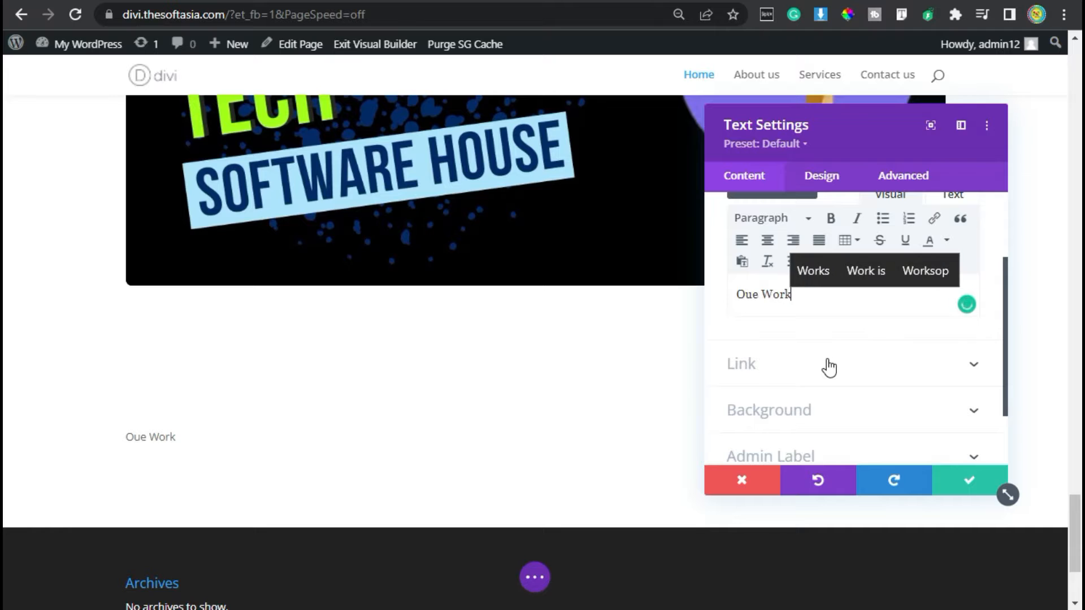
Set the text module's background color to #e5e8fc.
left_click(794, 412)
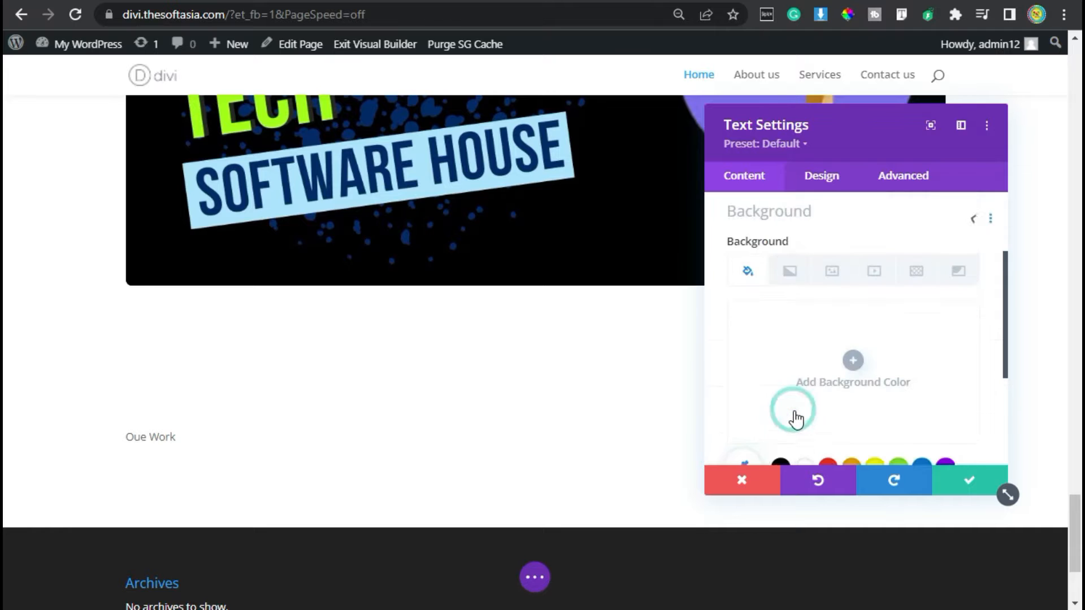
scroll(794, 401, "down", 2)
scroll(785, 378, "up", 2)
scroll(741, 415, "down", 2)
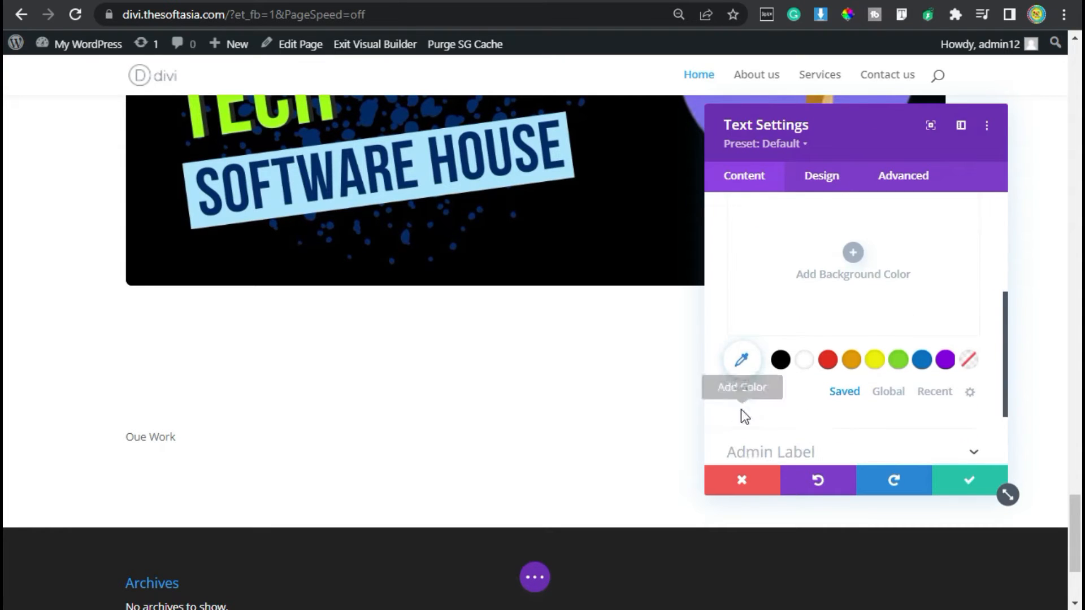
left_click(741, 359)
left_click(778, 207)
type("#e5e8fc")
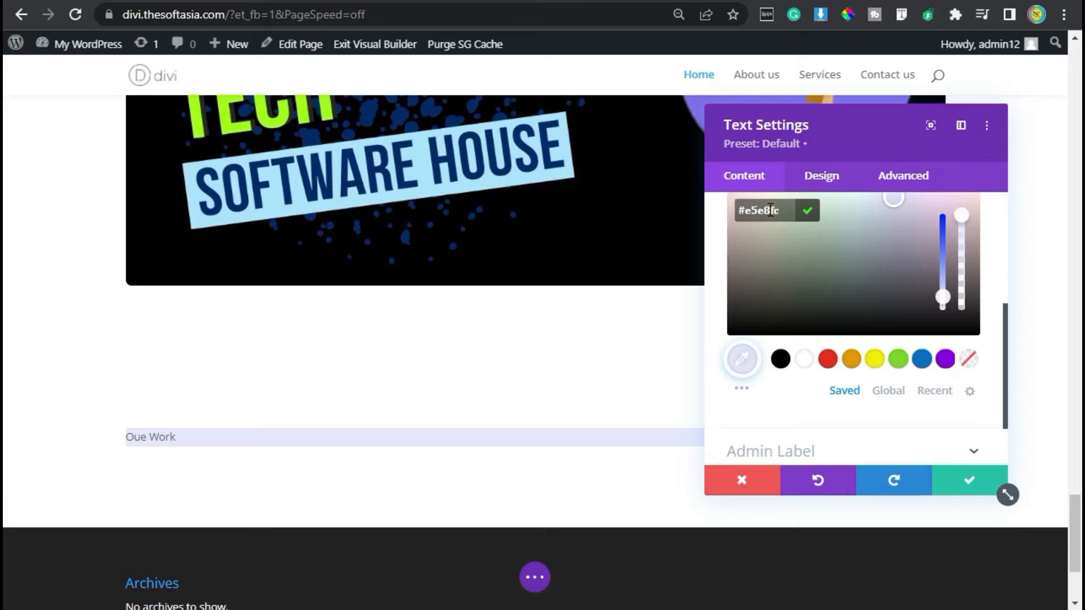
scroll(803, 328, "up", 2)
left_click(808, 325)
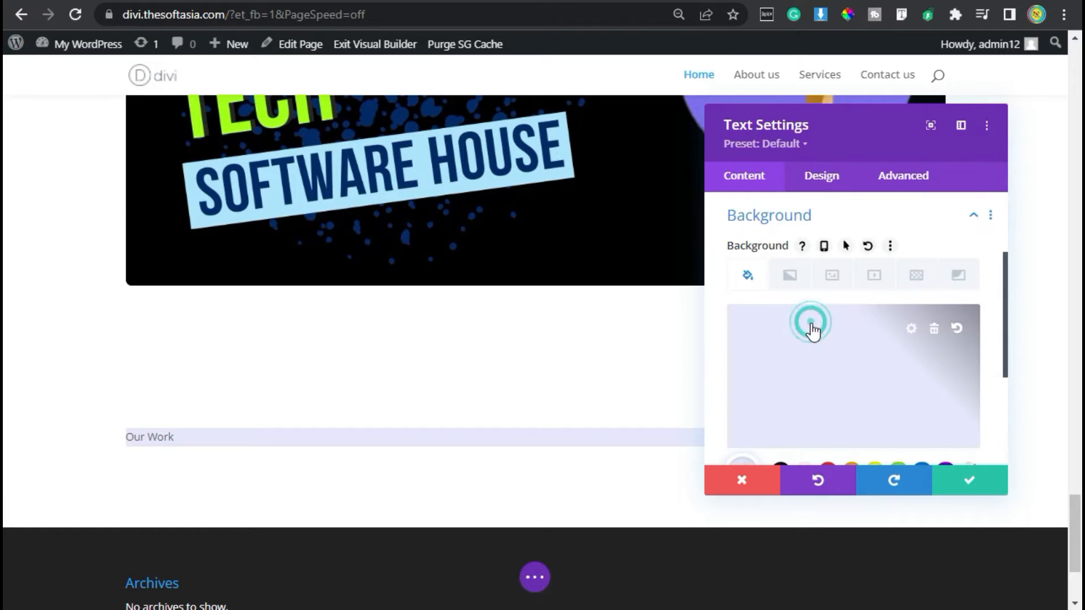
Set the module's text font to Roboto and apply the uppercase font style.
left_click(831, 180)
left_click(784, 251)
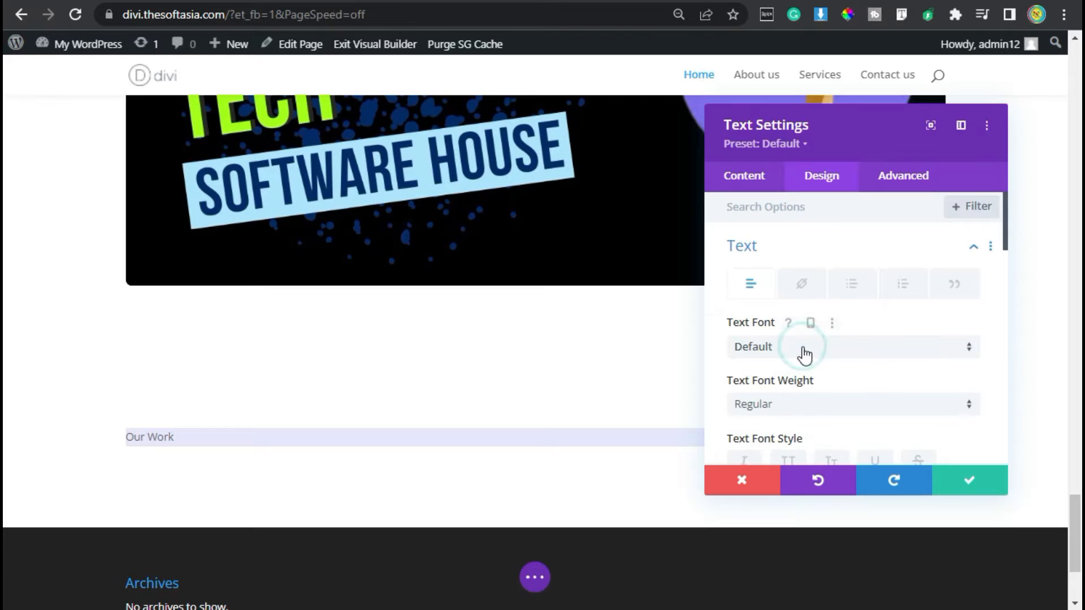
left_click(803, 355)
type("robot")
left_click(887, 134)
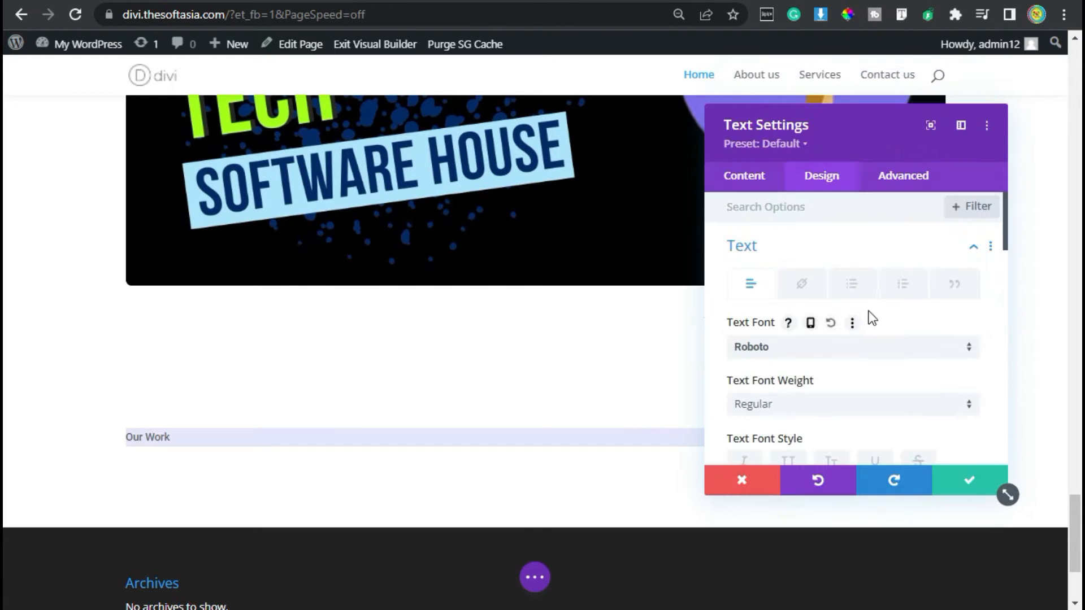
scroll(868, 314, "down", 4)
left_click(788, 238)
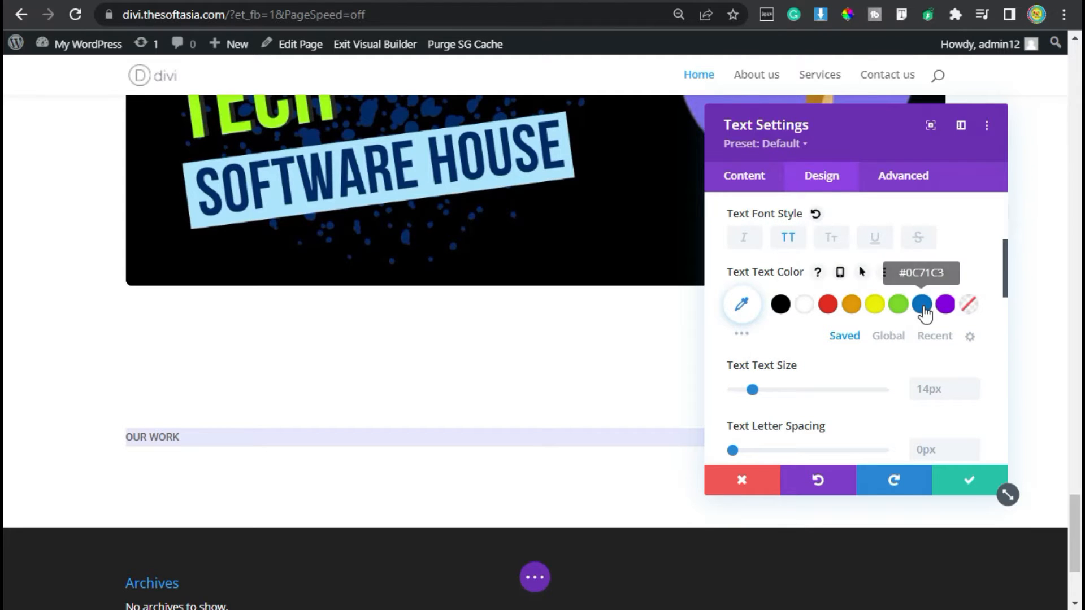
Set the text color of the "Our Work" label to #3149e7.
left_click(744, 308)
type("#3149e7")
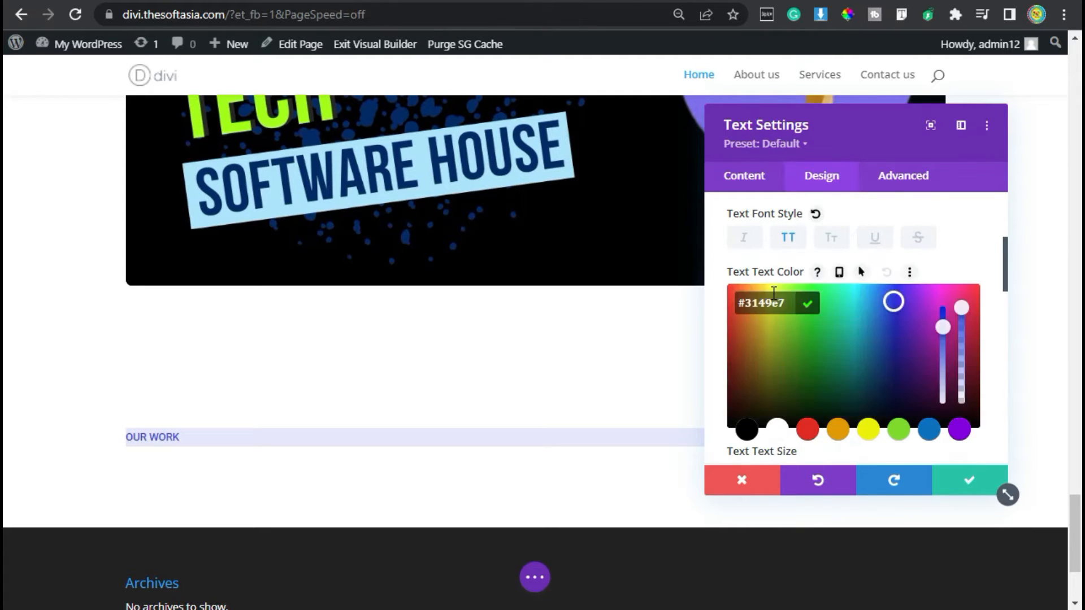
left_click(808, 307)
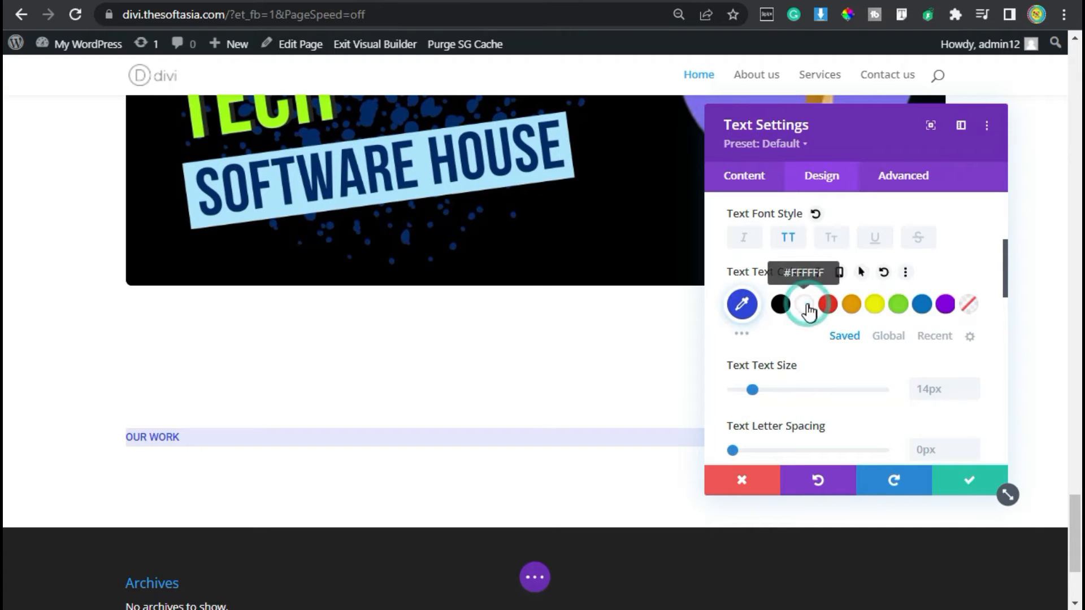
Increase the label's text size slightly and set its line height to 1.8em.
scroll(974, 329, "down", 2)
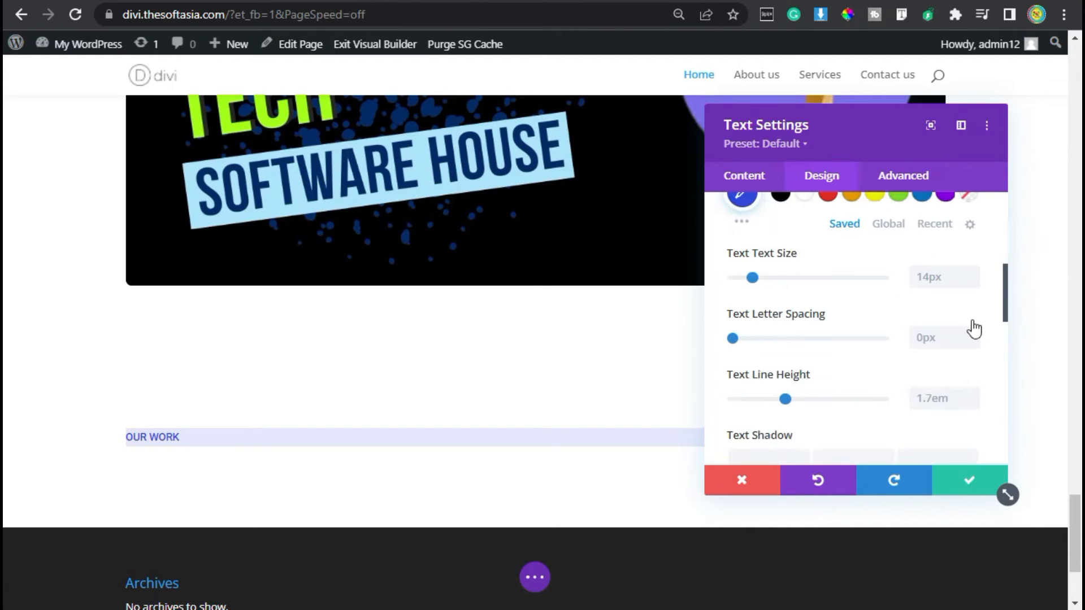
left_click(972, 272)
left_click(972, 272)
scroll(952, 351, "down", 2)
left_click(974, 282)
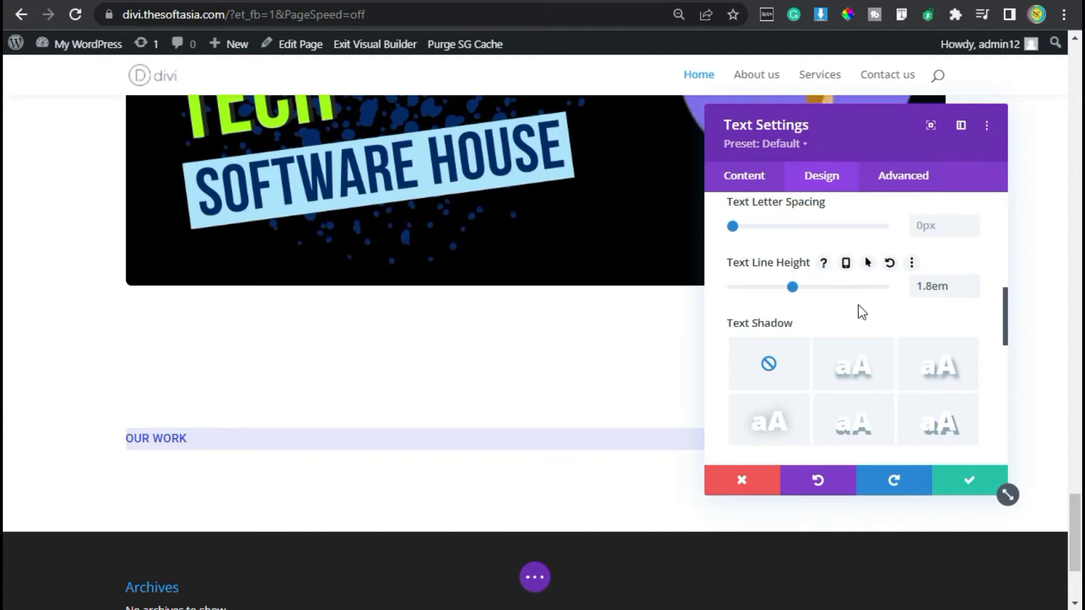
Center the text inside the "Our Work" module.
scroll(857, 310, "down", 4)
left_click(823, 272)
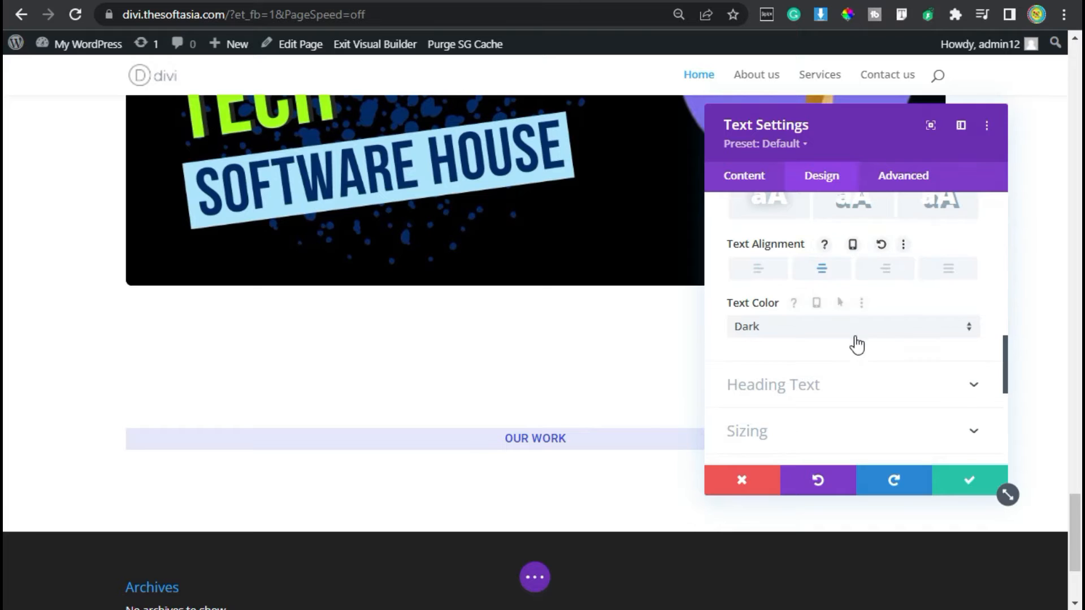
Limit the module's maximum width to 160px and center the module in its row.
scroll(848, 339, "down", 2)
left_click(835, 332)
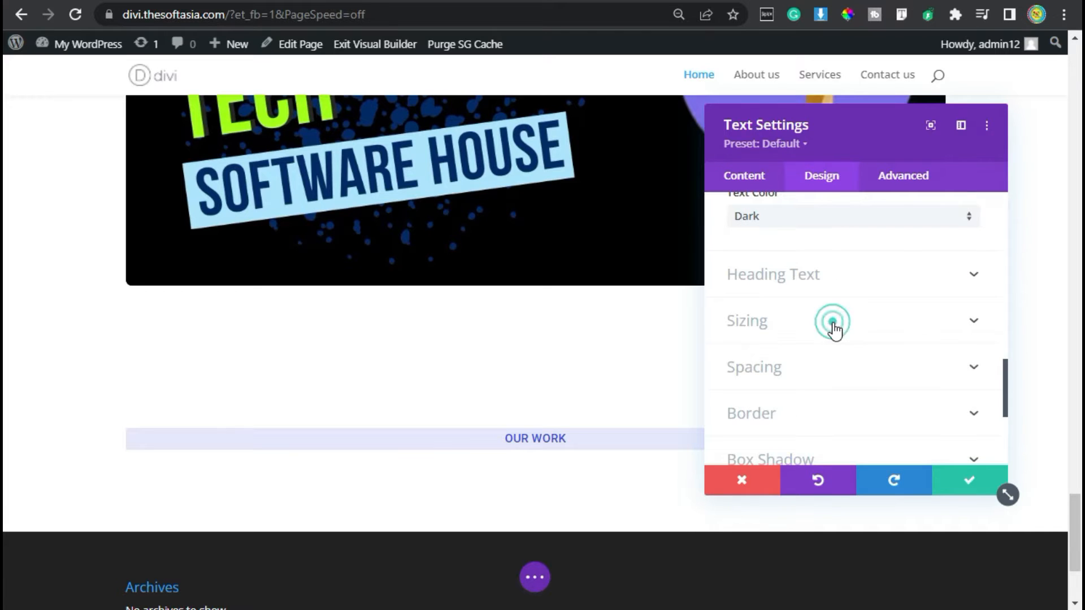
left_click(933, 331)
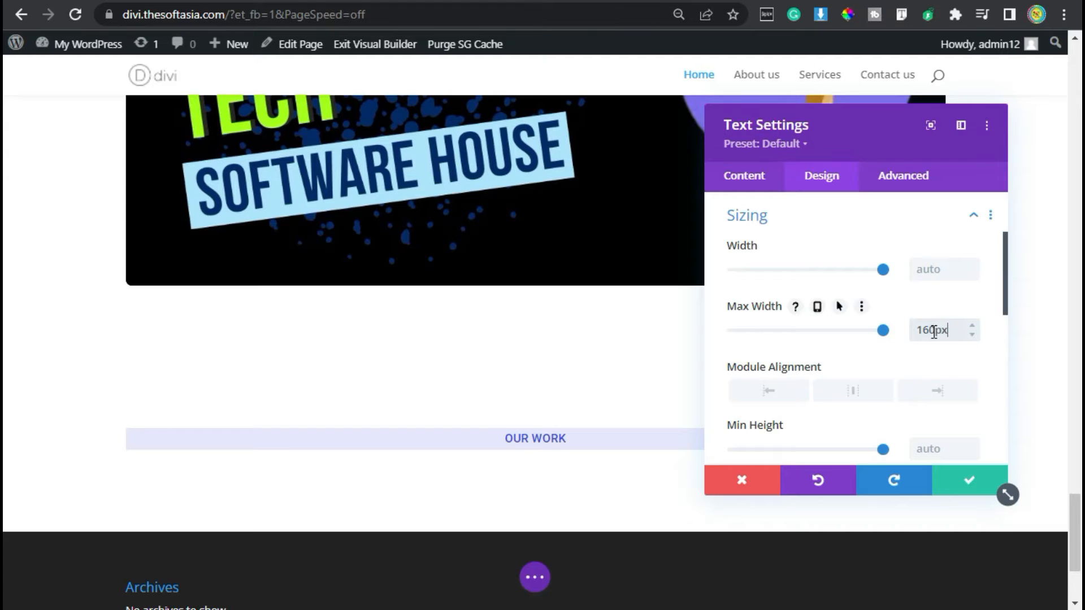
type("160px")
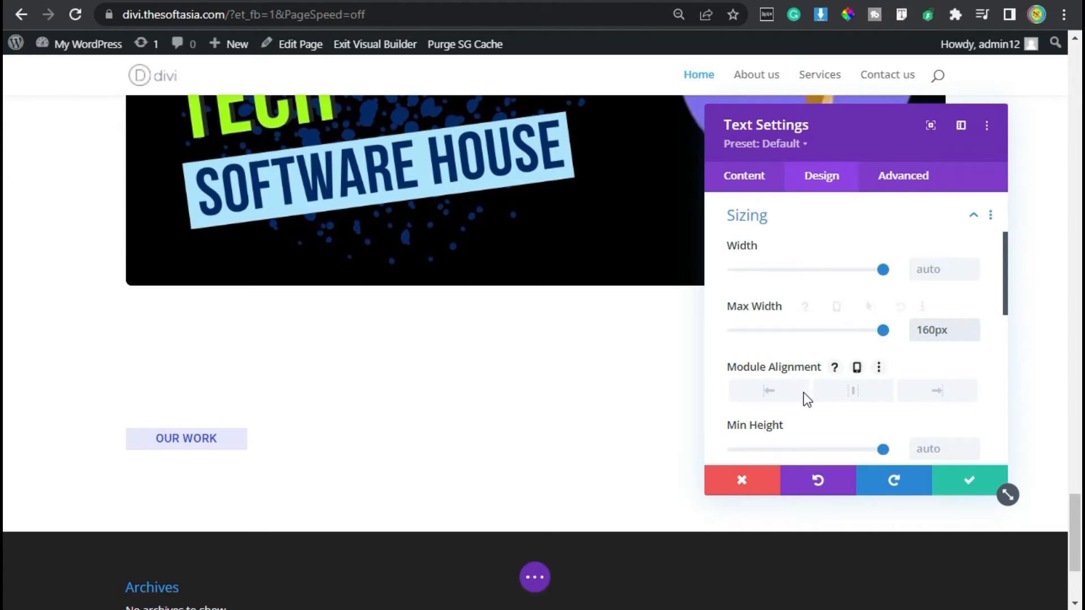
left_click(853, 394)
Set the module's top and bottom padding to a linked 8px, and link its left and right padding.
scroll(862, 307, "down", 2)
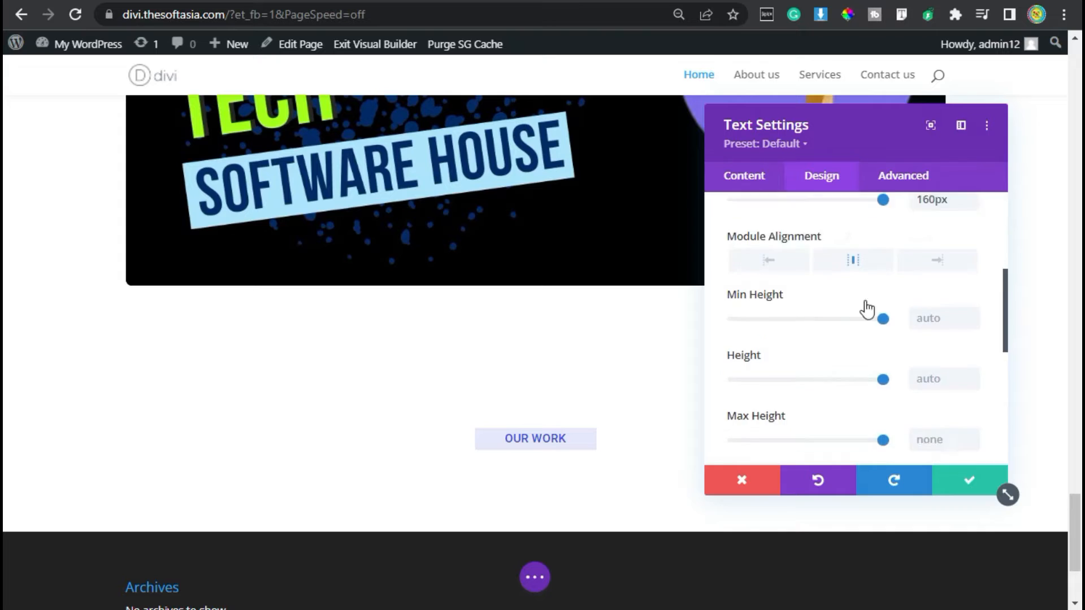
scroll(868, 309, "down", 3)
left_click(822, 304)
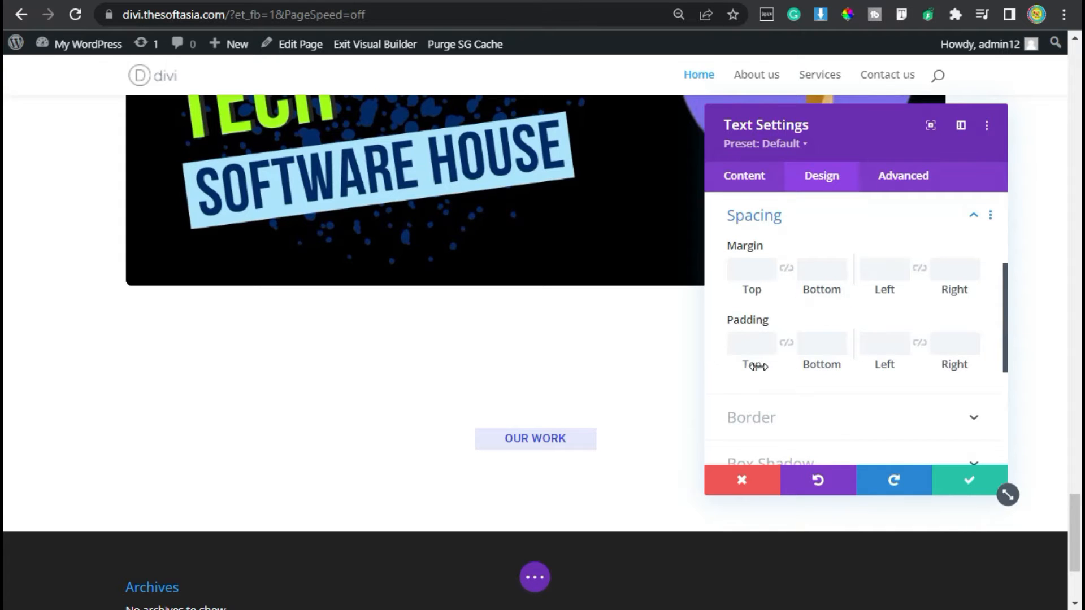
left_click(749, 343)
type("8")
left_click(786, 342)
left_click(878, 343)
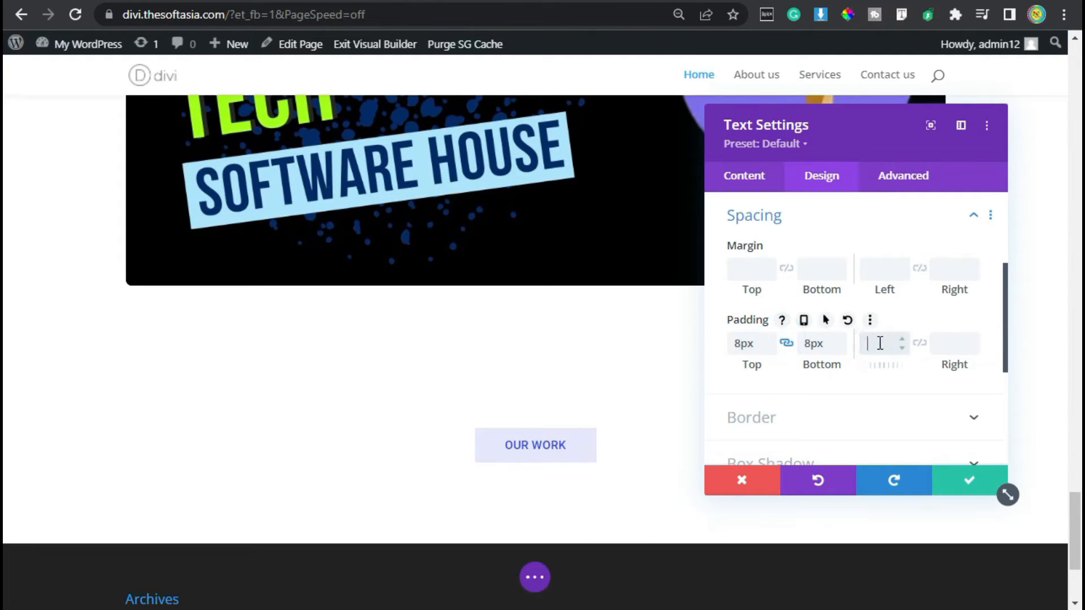
left_click(919, 343)
Add the custom CSS "font-weight:400;" to the module's main element and save the text module.
left_click(888, 182)
left_click(827, 302)
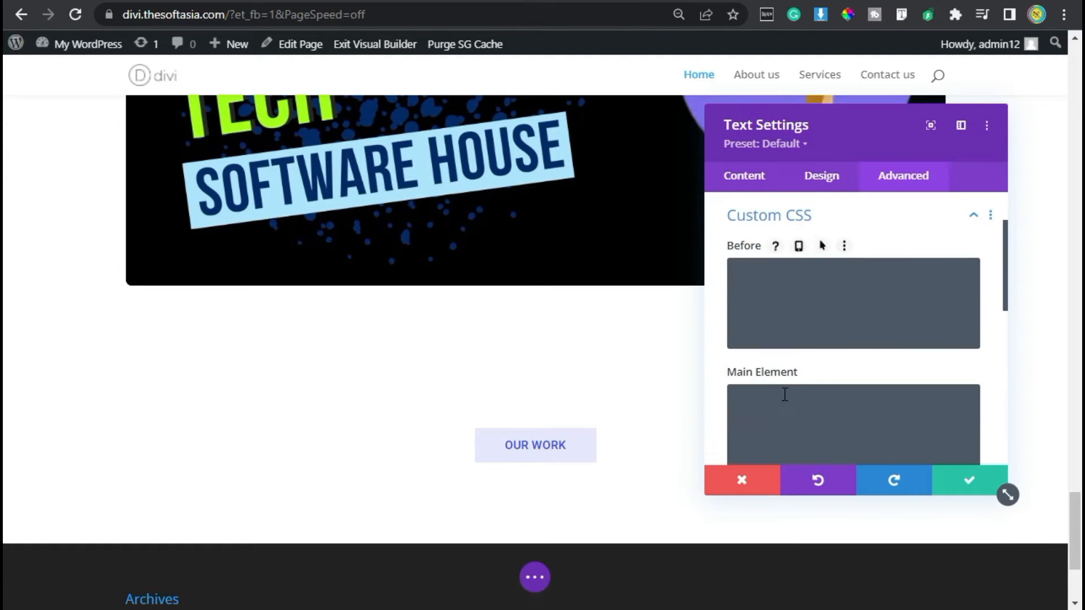
scroll(825, 294, "down", 2)
left_click(836, 309)
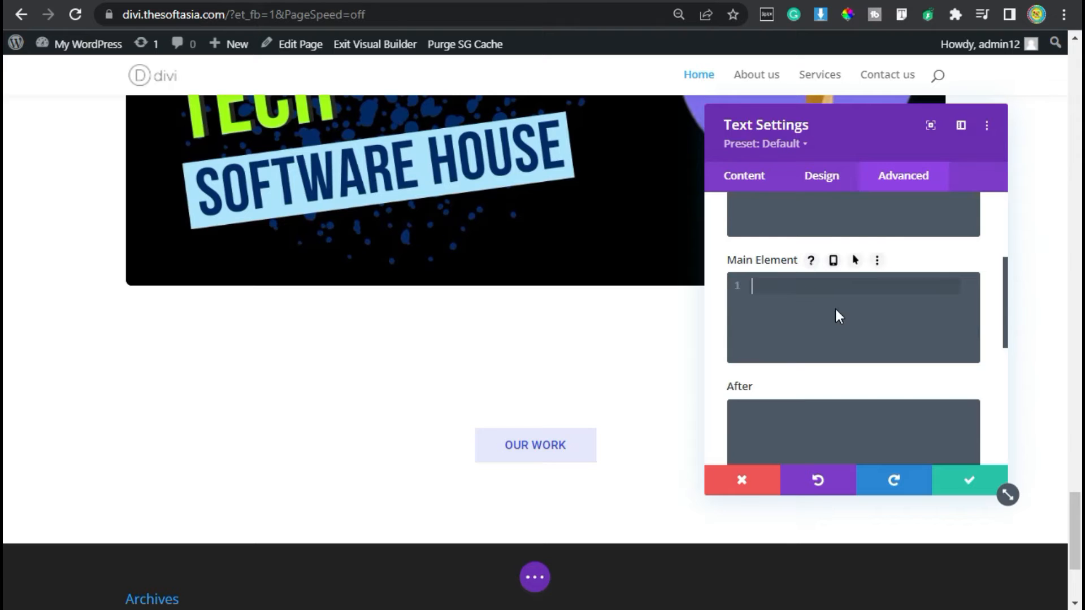
type("font-weight:400;")
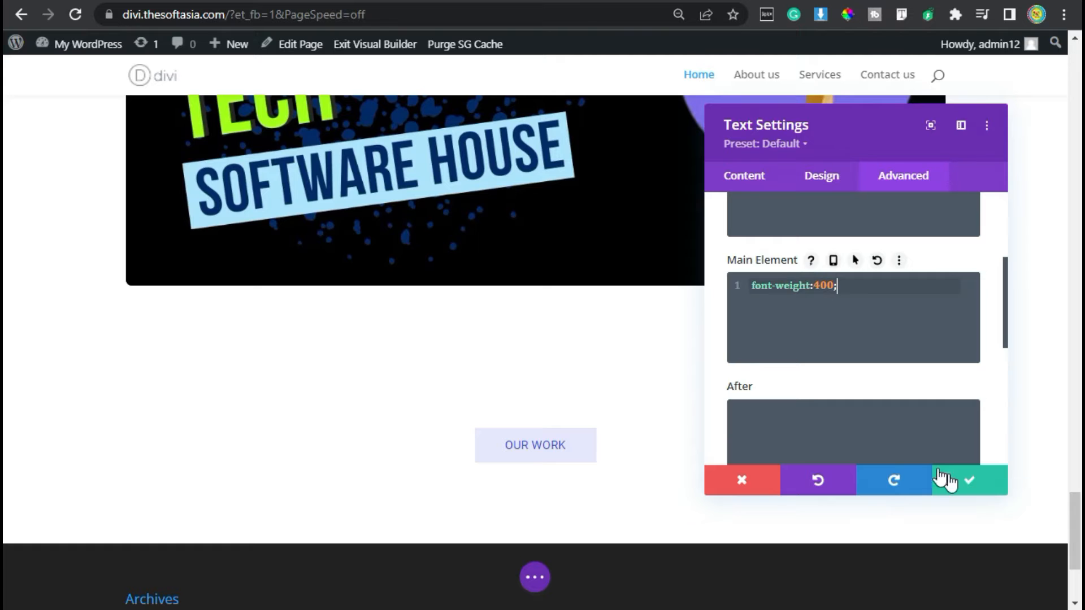
left_click(962, 482)
Add a second Text module below the label containing "Take a look at our recent work." as a Heading 2.
scroll(602, 371, "down", 2)
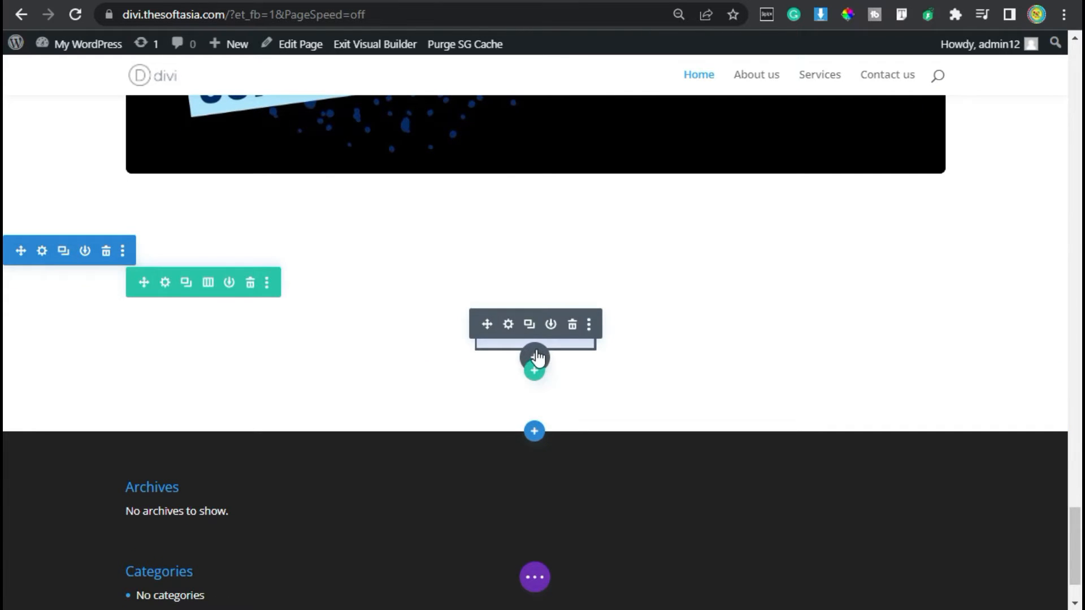
left_click(536, 357)
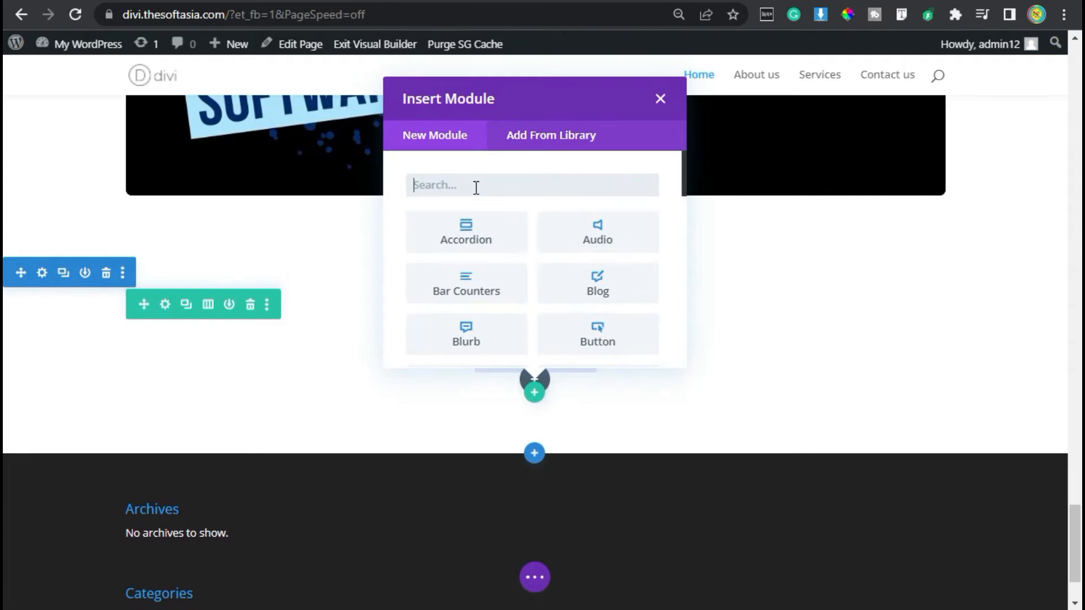
type("tex")
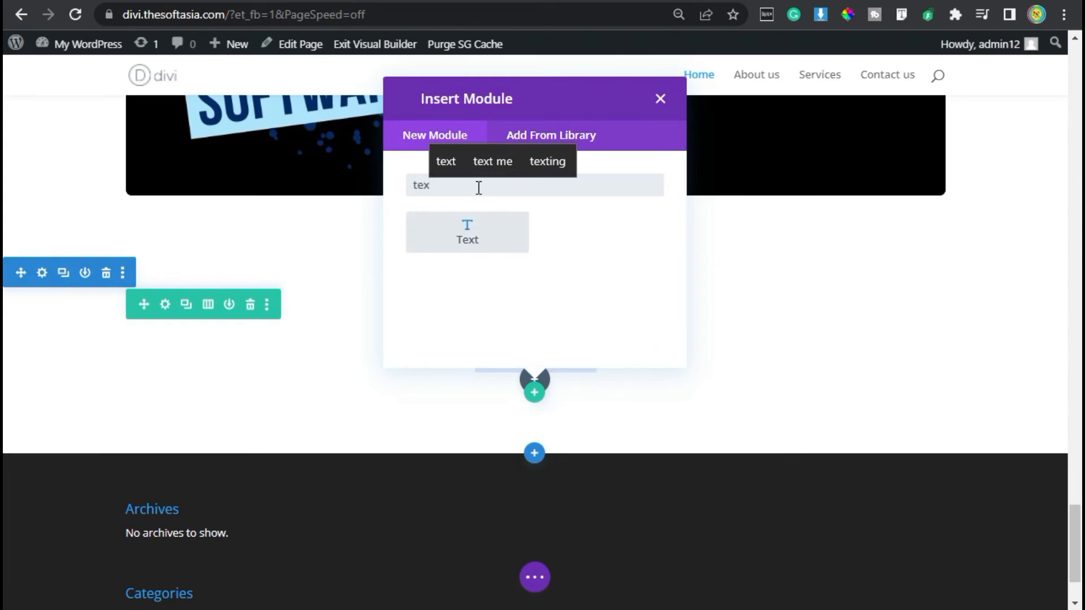
left_click(474, 225)
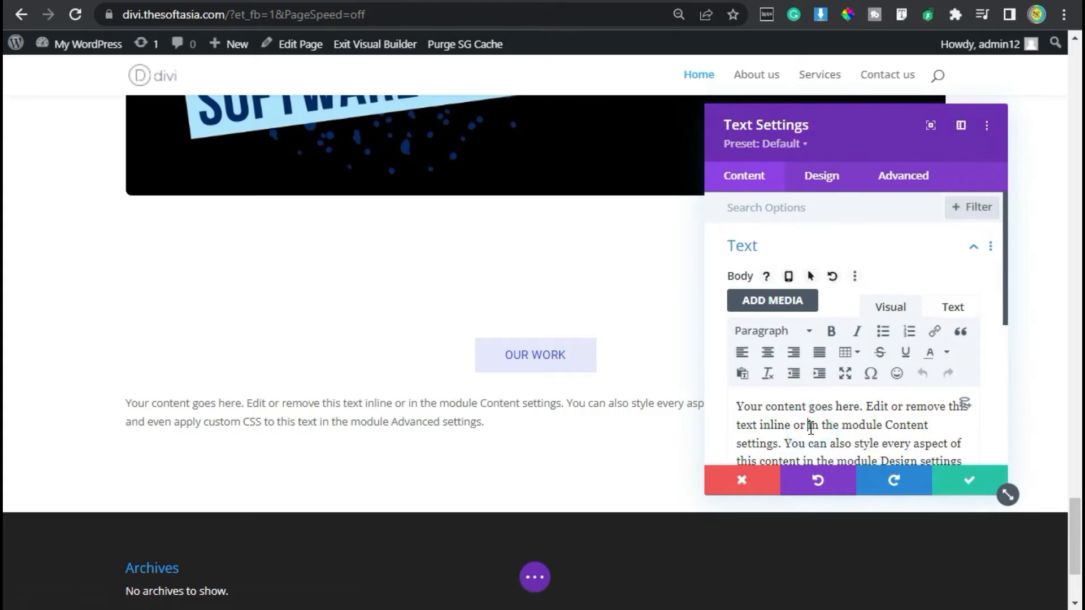
key("ctrl+a")
type("Take a look at our recent work.")
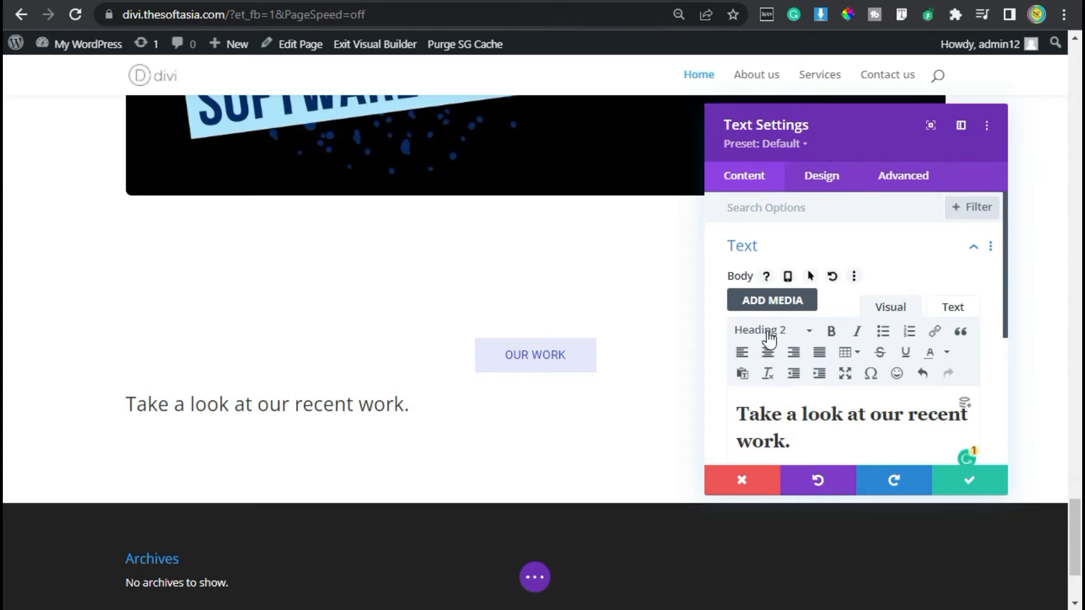
Set the Heading 2 font of the new text module to Roboto.
left_click(830, 182)
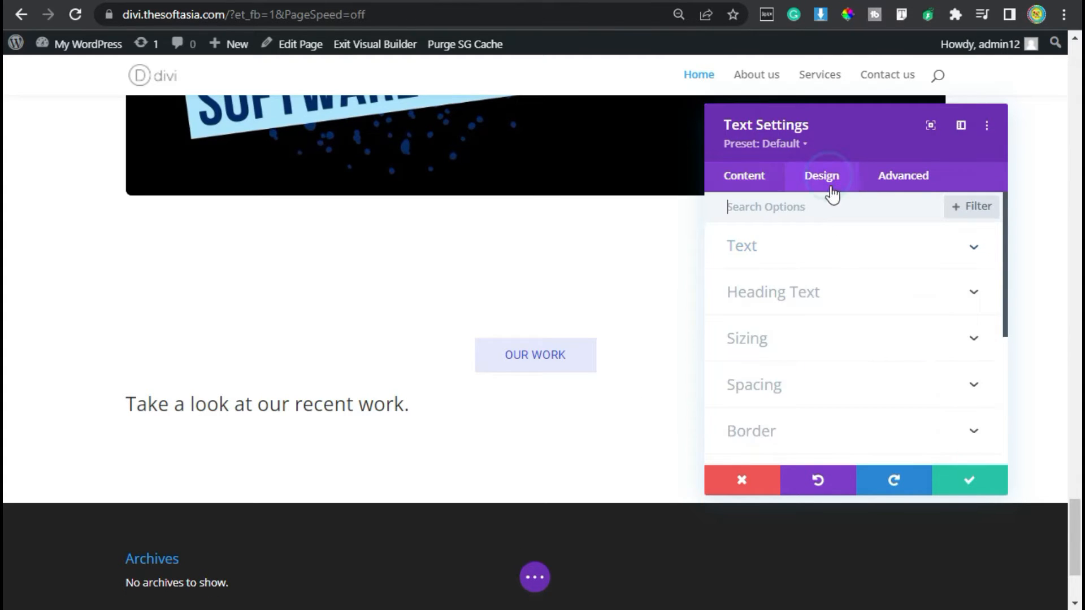
left_click(809, 291)
left_click(790, 255)
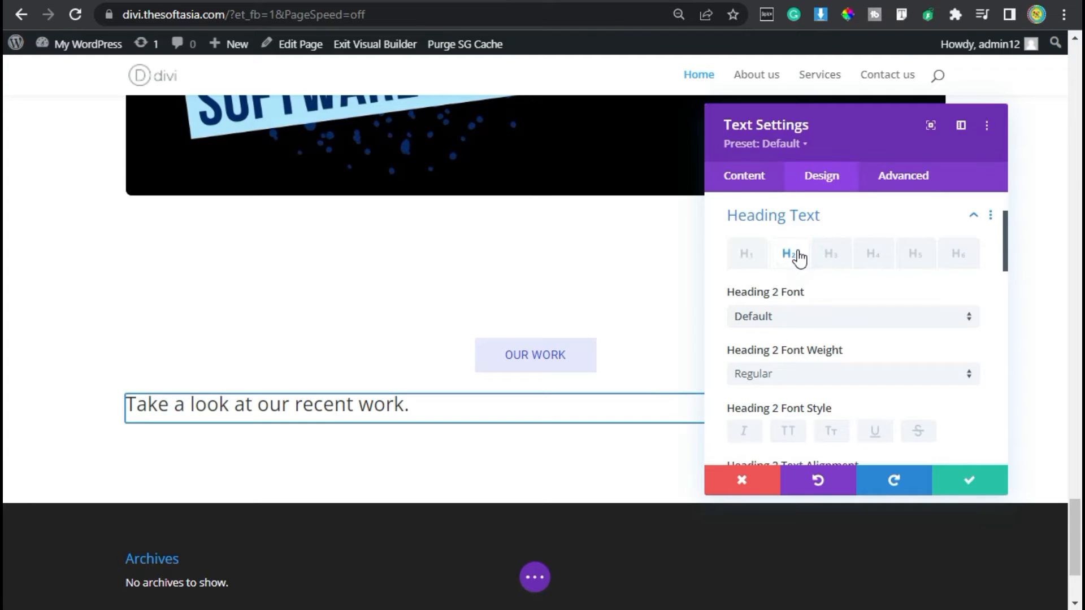
left_click(796, 327)
left_click(787, 100)
type("robot")
left_click(801, 132)
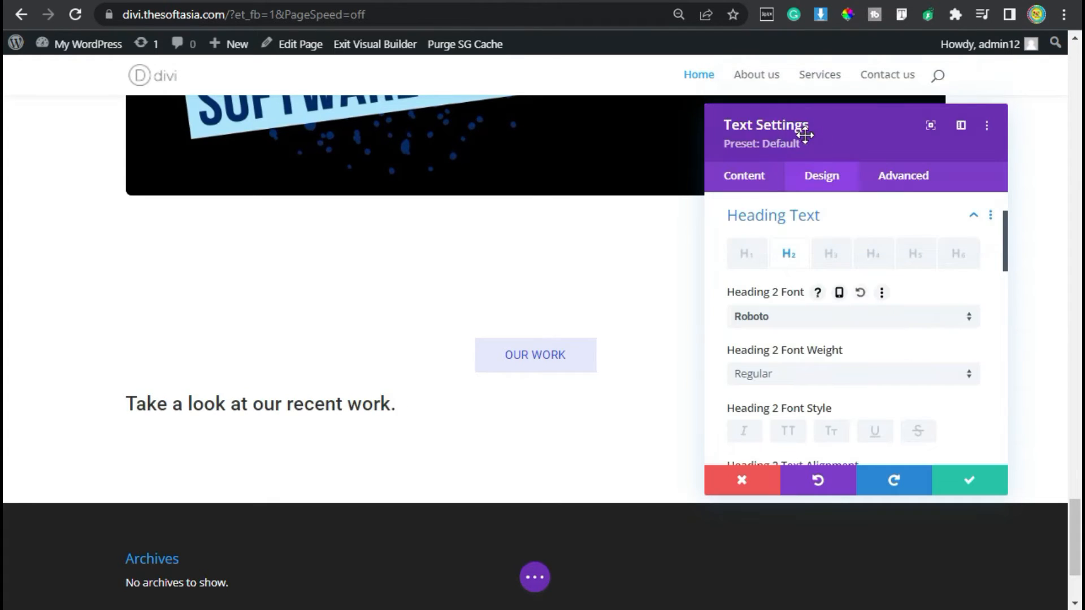
Underline the Heading 2 text and set its underline color to black (#000000).
scroll(870, 311, "down", 1)
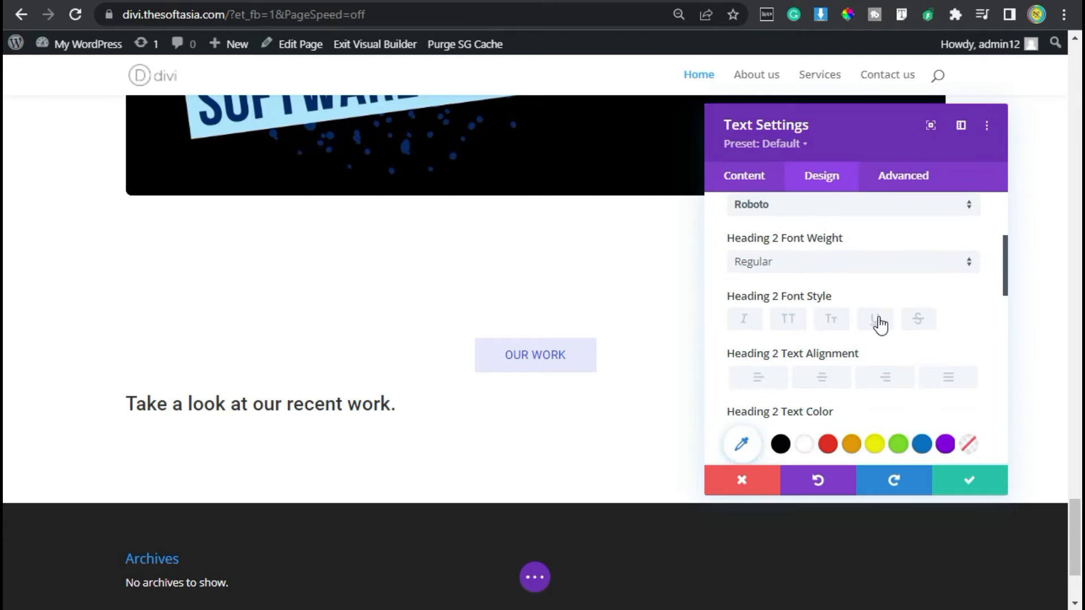
left_click(878, 318)
scroll(878, 320, "down", 2)
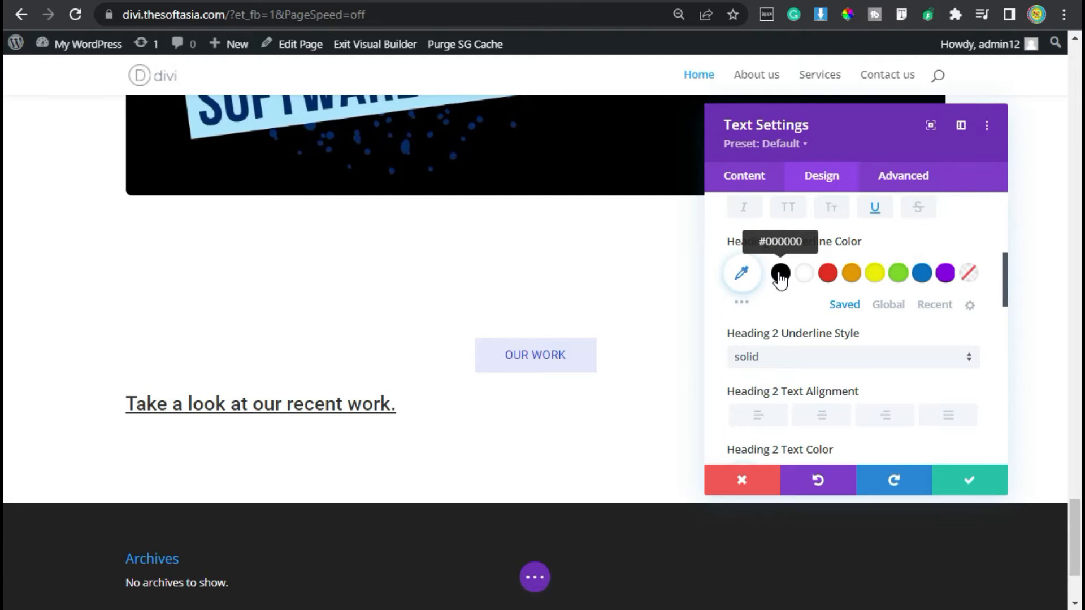
left_click(781, 274)
scroll(919, 343, "down", 3)
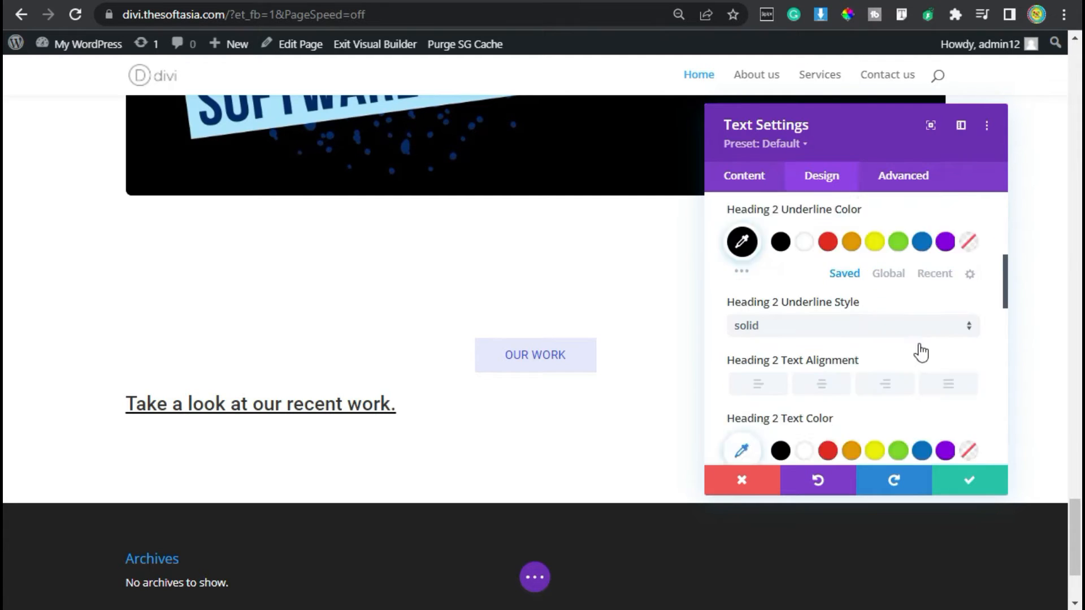
Set the Heading 2 text size to 28px and slightly increase its line height.
scroll(918, 343, "down", 1)
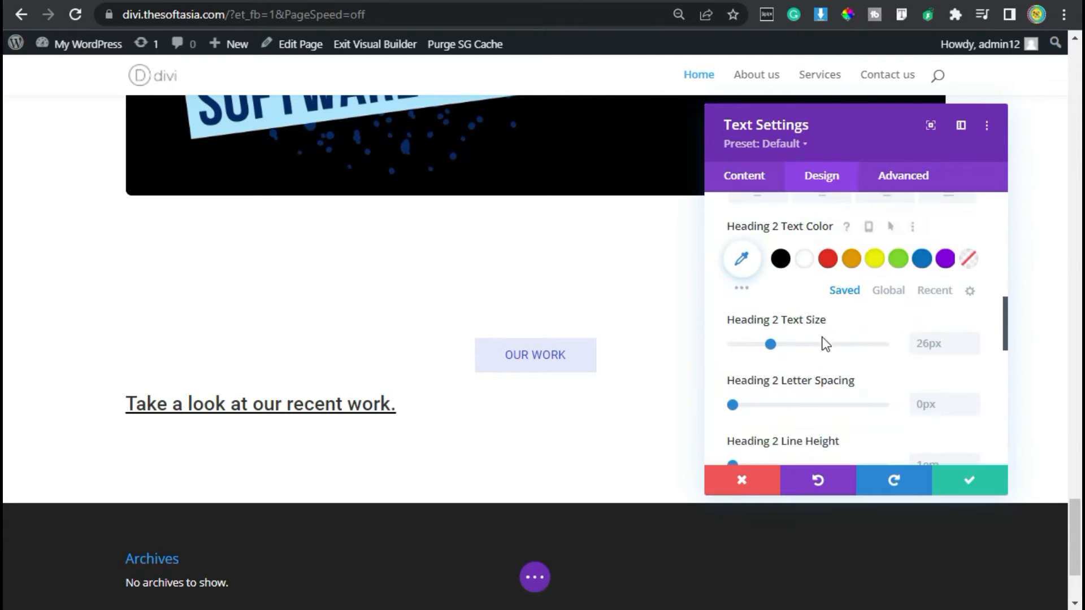
left_click(973, 338)
left_click(972, 338)
scroll(961, 351, "down", 3)
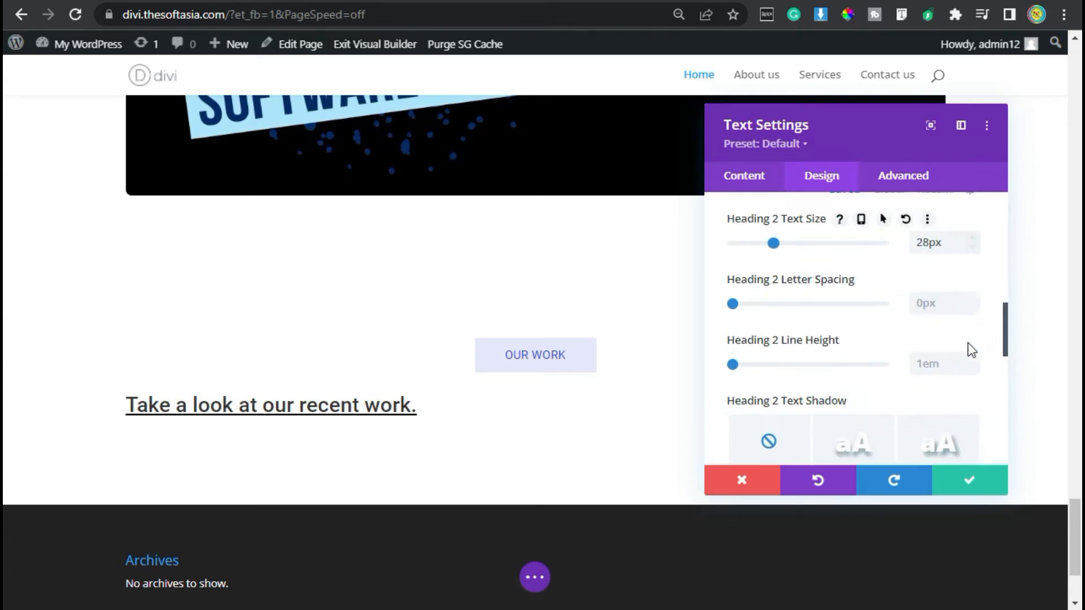
left_click(977, 347)
left_click(976, 347)
Center-align the Heading 2 text, give the module a 10px bottom margin, and save the text settings.
scroll(871, 381, "down", 6)
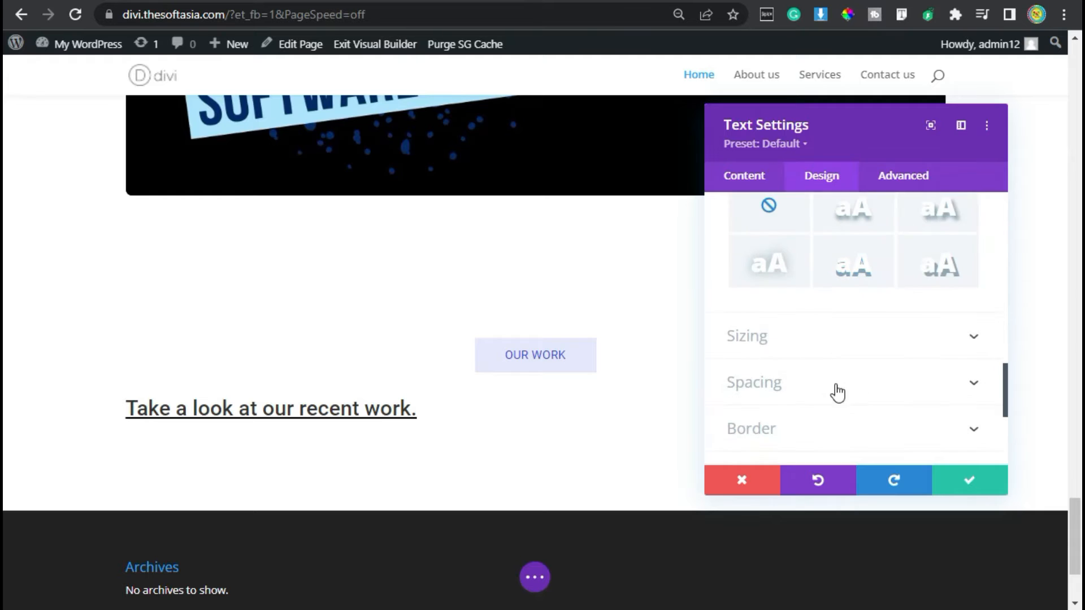
scroll(851, 336, "up", 8)
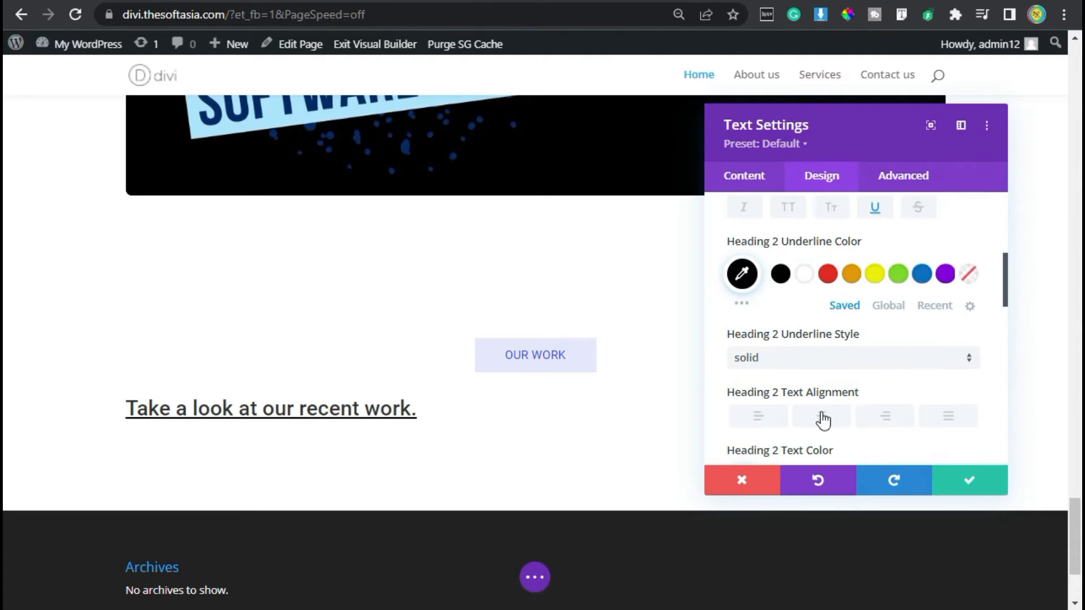
left_click(823, 416)
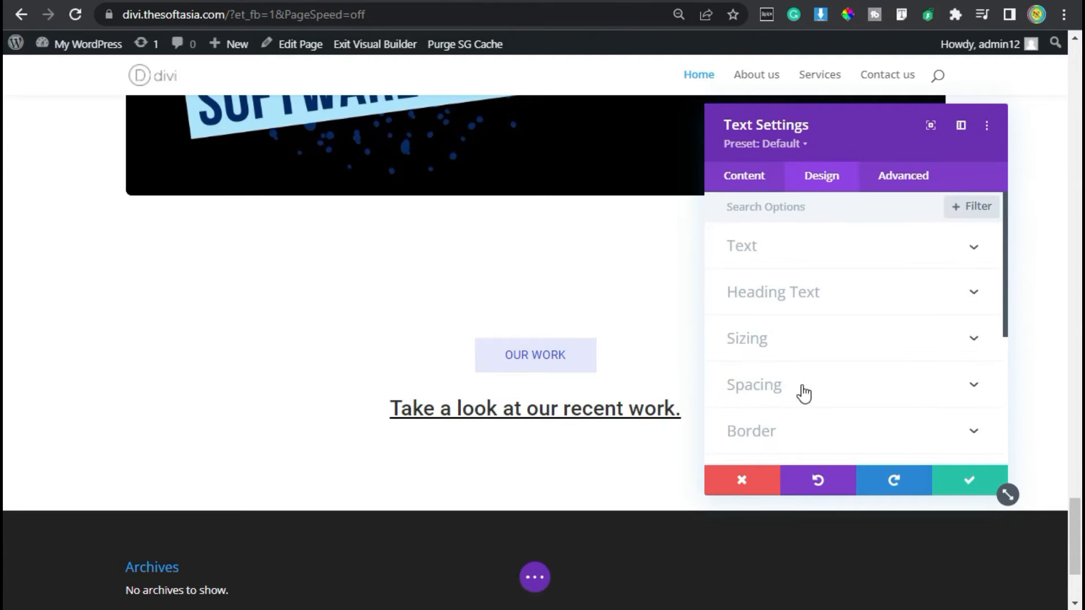
left_click(803, 389)
left_click(818, 270)
type("10")
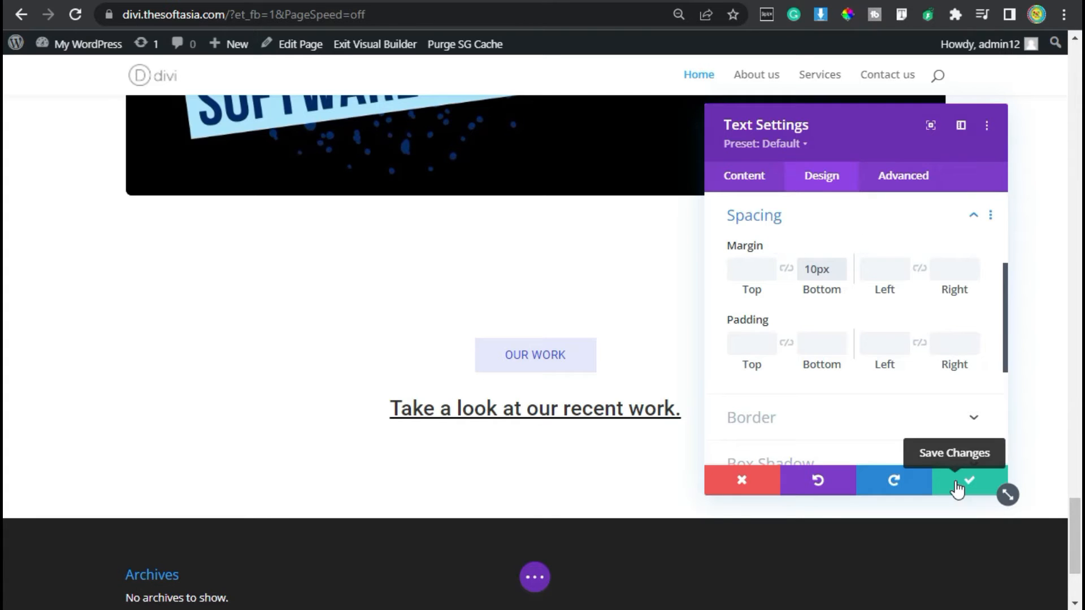
left_click(967, 478)
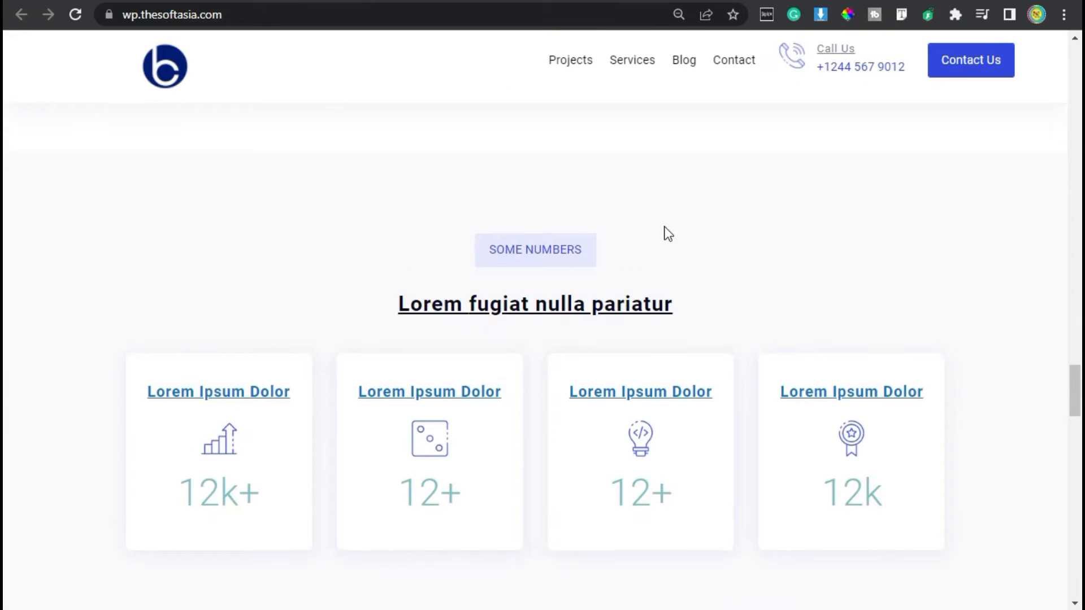
Return from the reference site to the Divi page and insert a row of four equal columns below the heading, without adding a module.
scroll(665, 232, "down", 2)
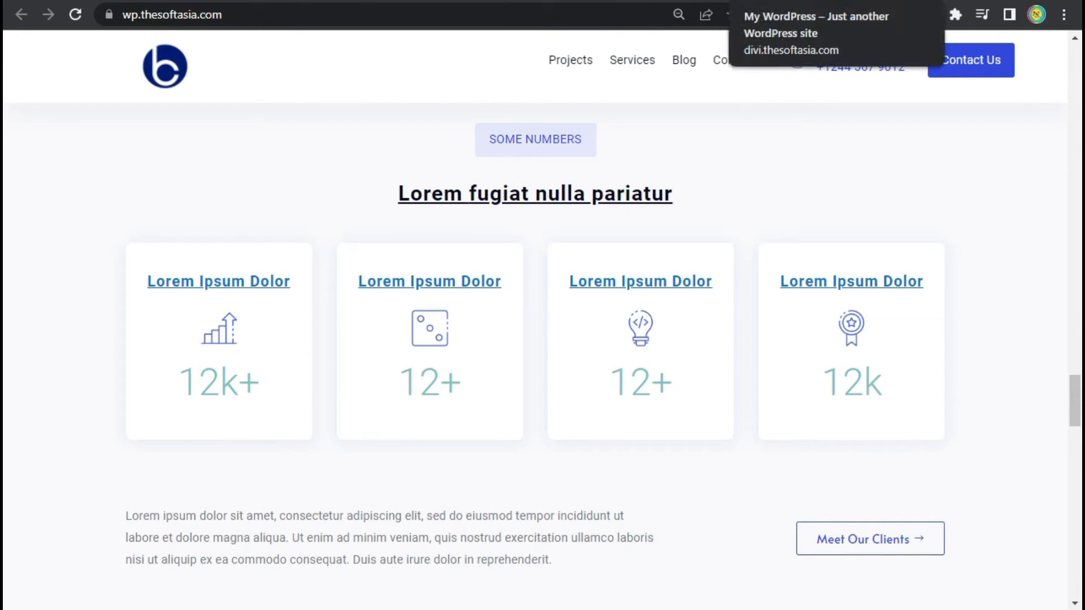
left_click(733, 6)
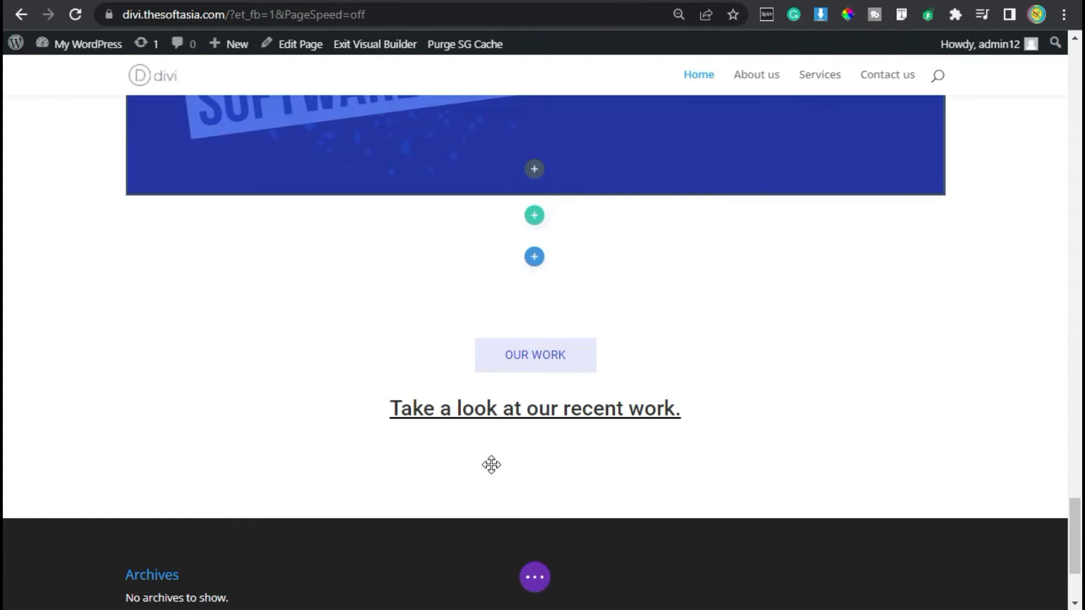
left_click(535, 458)
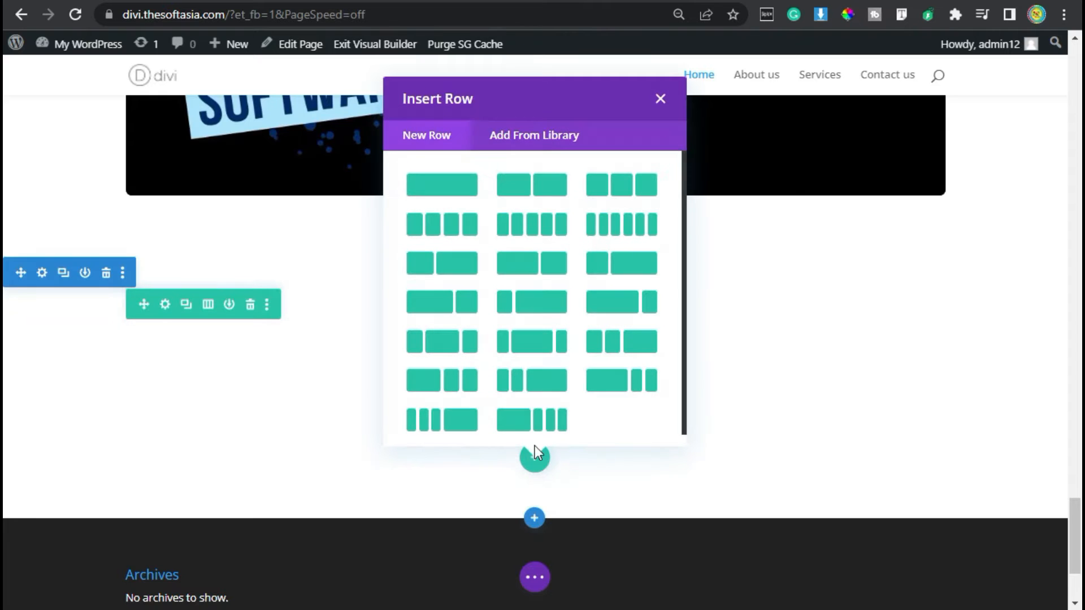
left_click(443, 225)
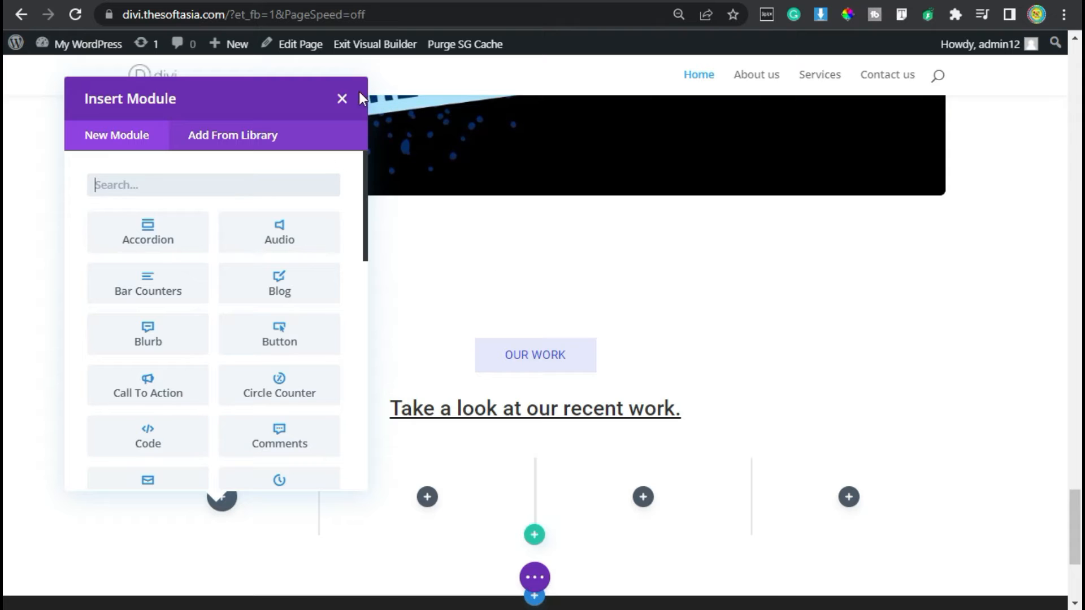
left_click(344, 102)
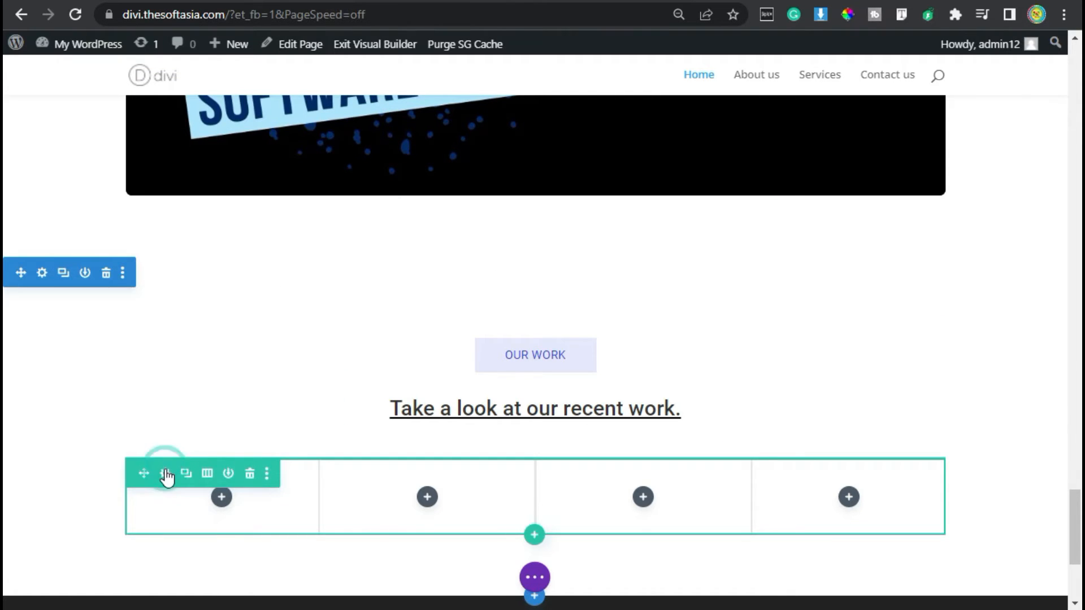
Enable a custom gutter width for the four-column row and set it to 2.
left_click(165, 474)
left_click(827, 186)
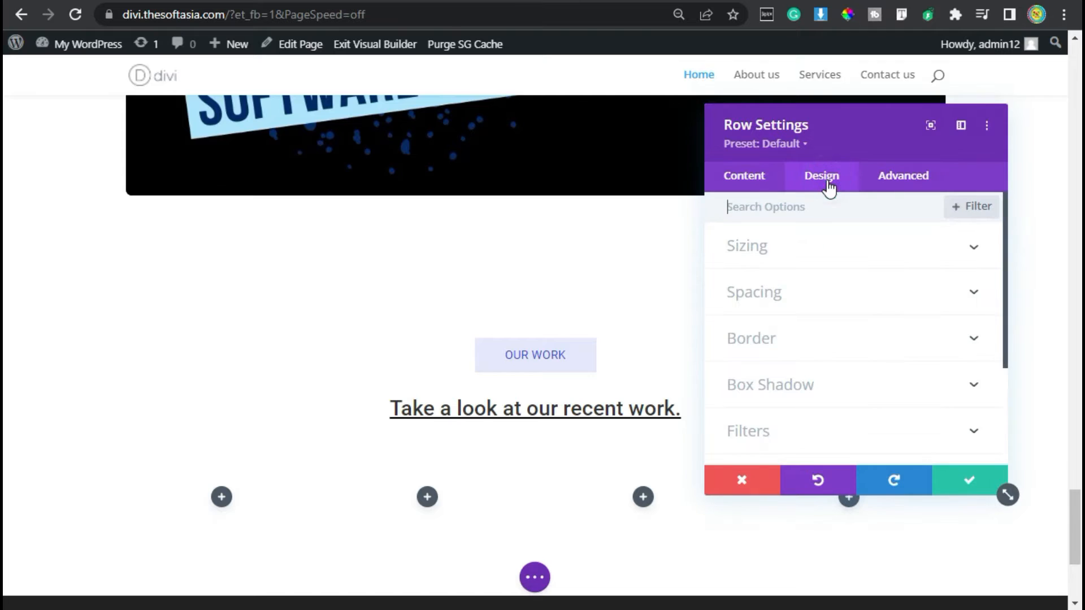
left_click(836, 242)
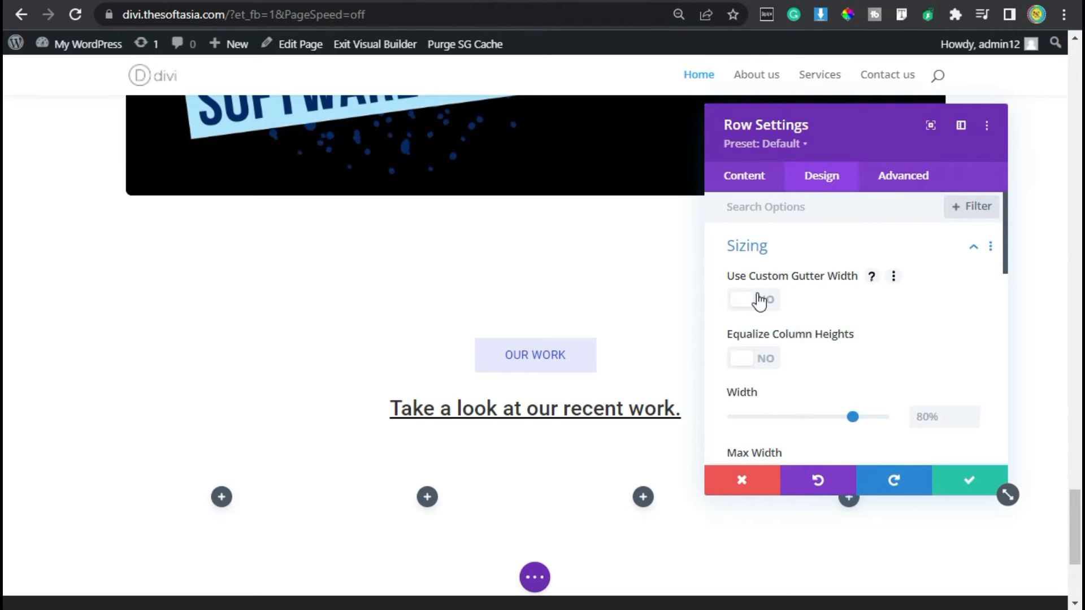
left_click(759, 300)
left_click(971, 365)
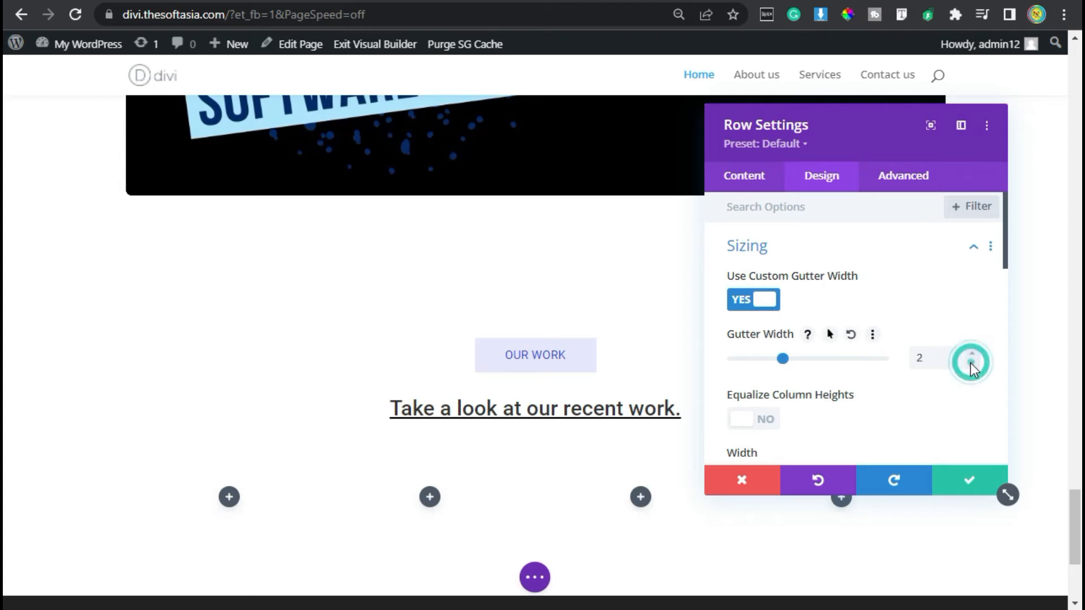
Set the background color of the row's first column to white (#FFFFFF).
left_click(742, 182)
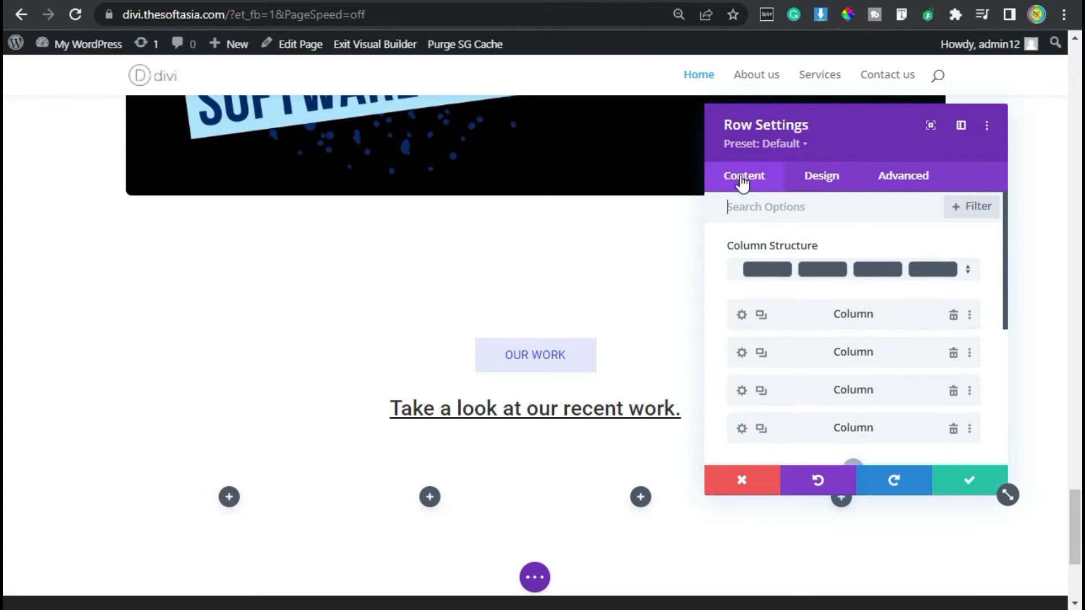
left_click(742, 316)
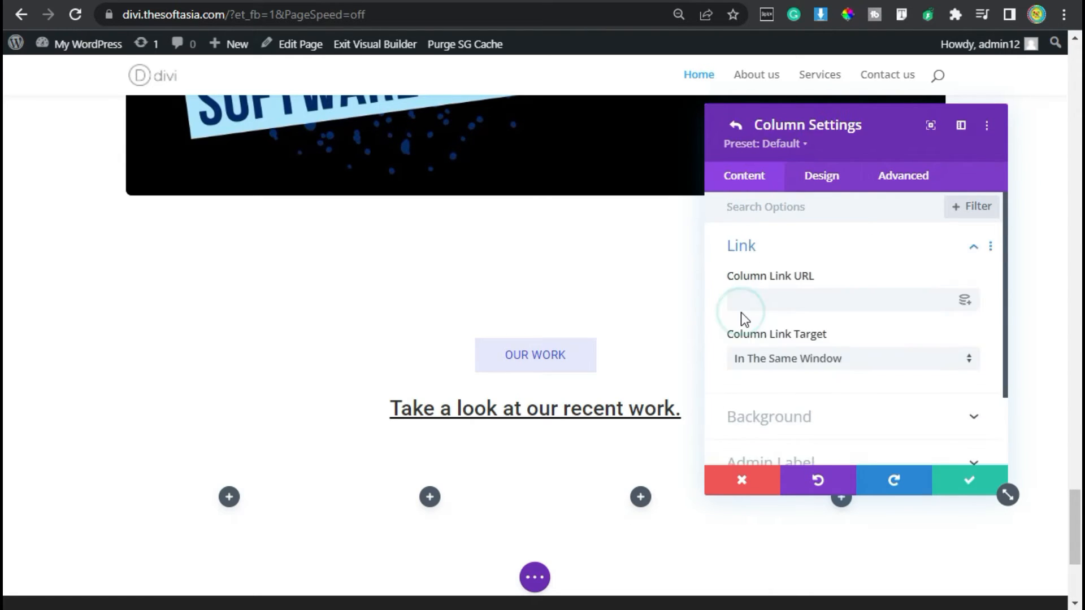
scroll(745, 316, "down", 2)
left_click(773, 327)
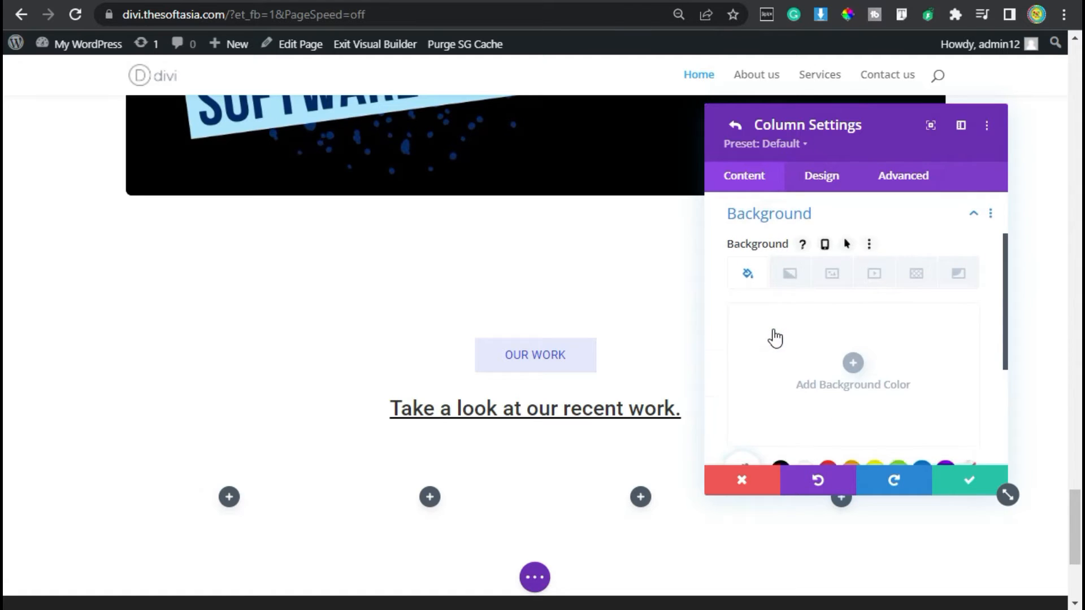
scroll(770, 337, "down", 3)
left_click(803, 280)
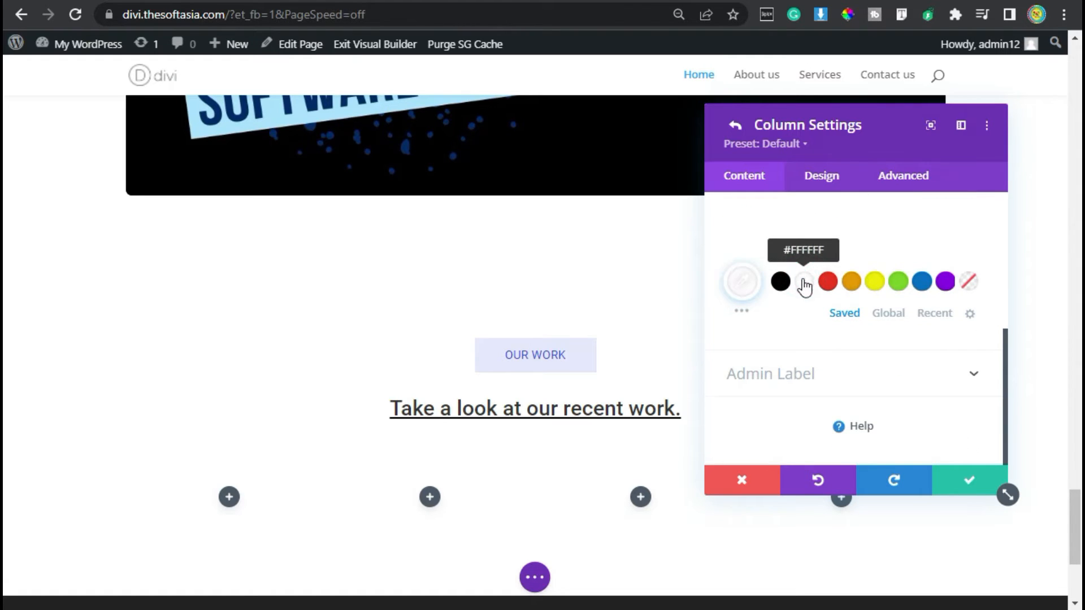
Give the first column linked padding of 40px top and bottom and 20px left and right, and save the column and row settings.
scroll(816, 271, "up", 5)
left_click(818, 186)
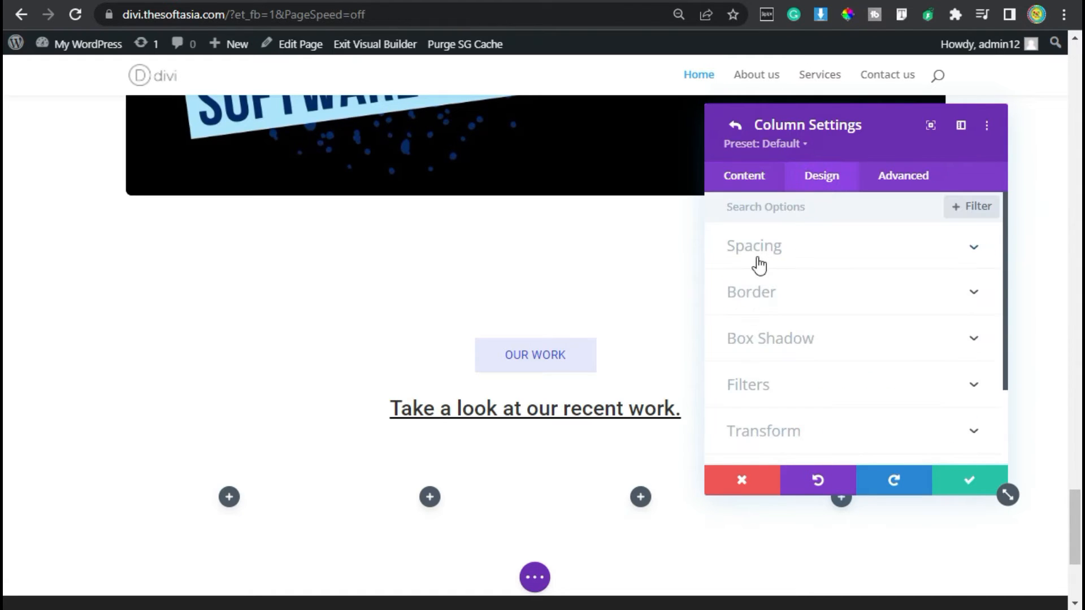
left_click(791, 247)
left_click(755, 299)
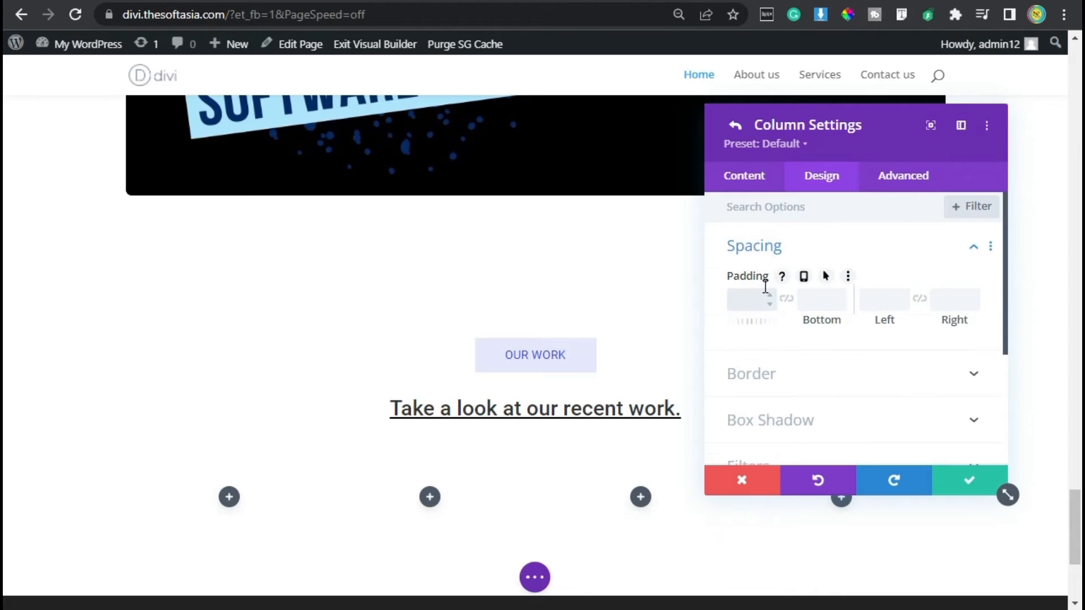
type("40")
left_click(787, 298)
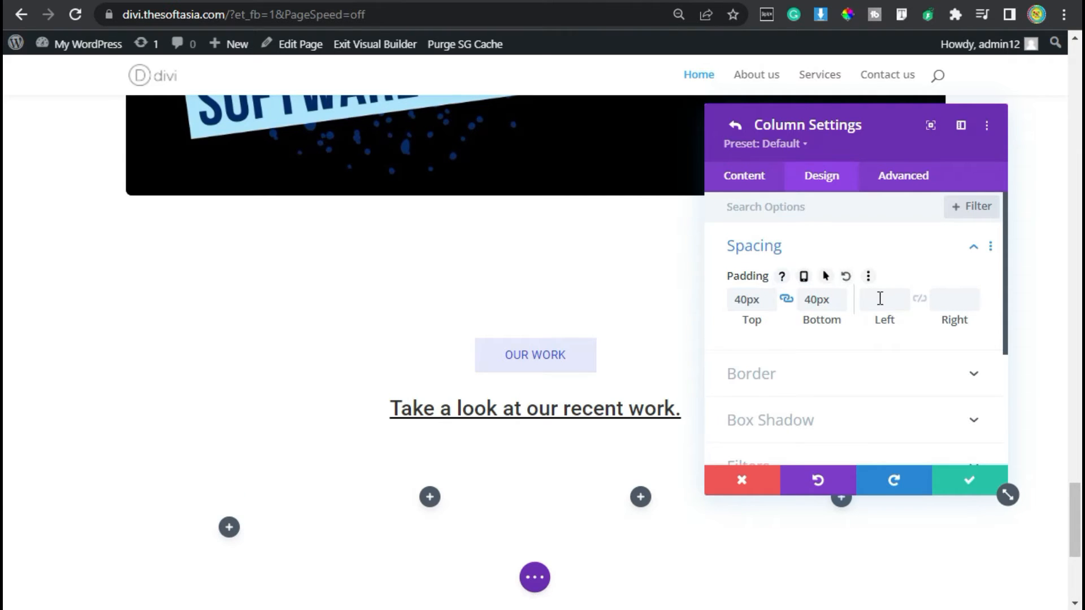
left_click(884, 300)
type("20")
left_click(919, 299)
left_click(949, 492)
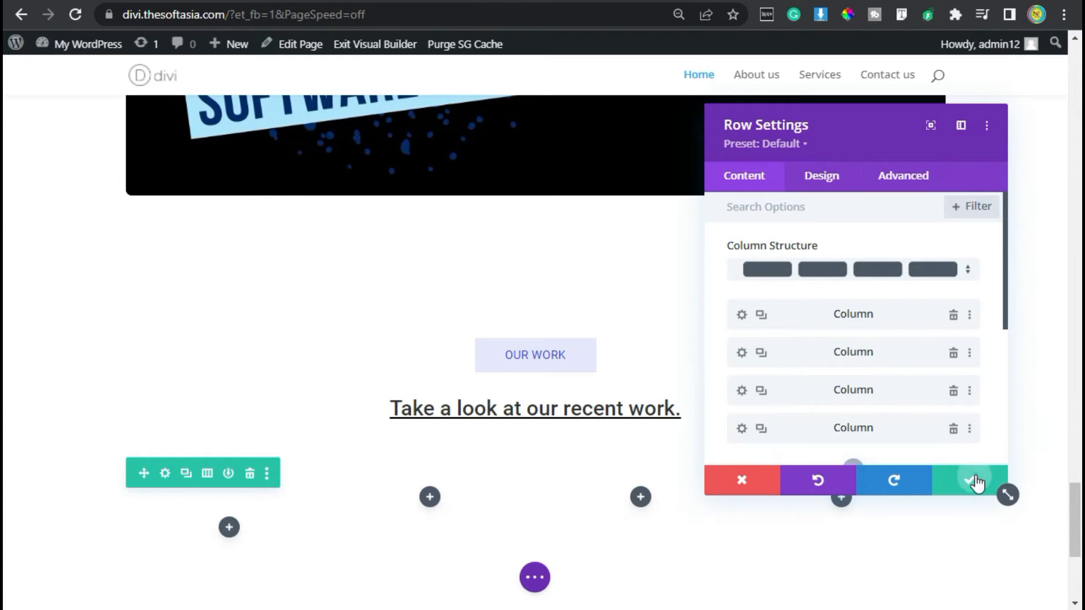
left_click(976, 482)
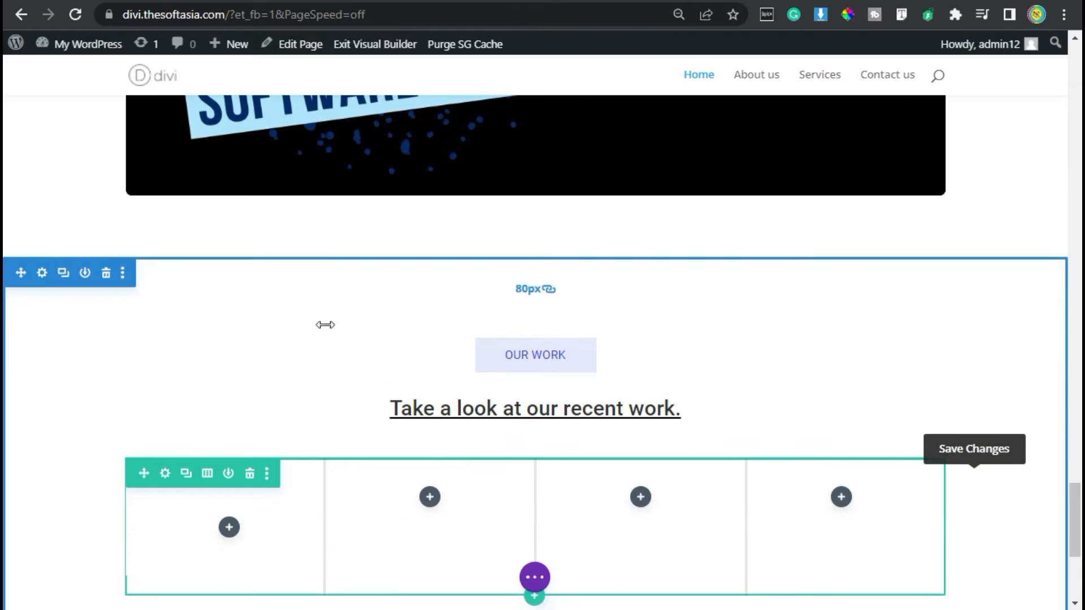
Set the "Our Work" section's background color to #f5f5fb and save the section settings.
left_click(42, 273)
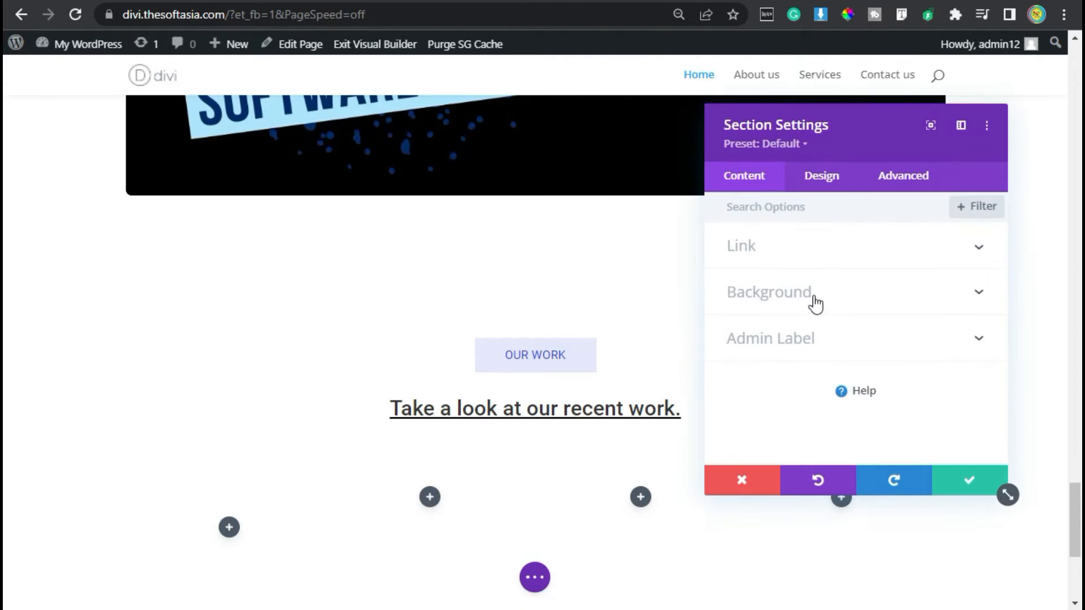
left_click(814, 294)
scroll(818, 305, "down", 3)
left_click(850, 257)
scroll(803, 327, "up", 2)
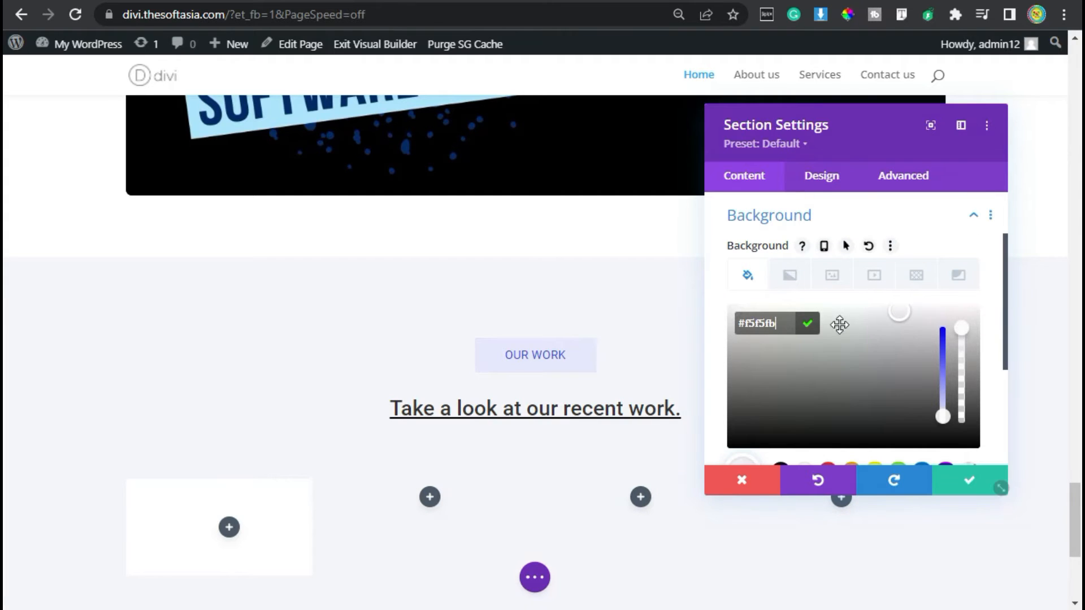
left_click(807, 324)
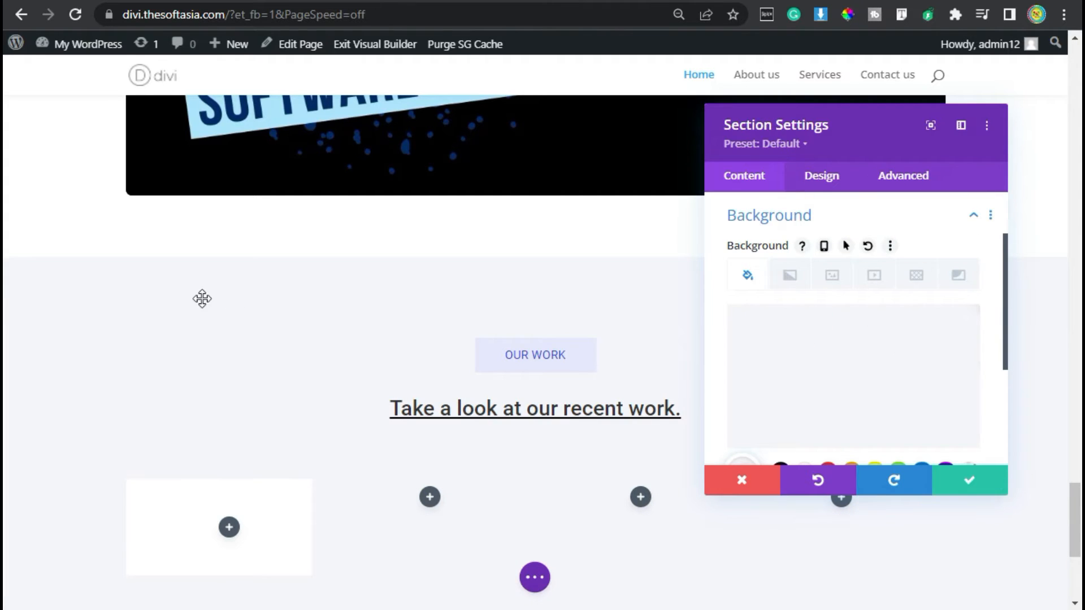
scroll(297, 352, "down", 2)
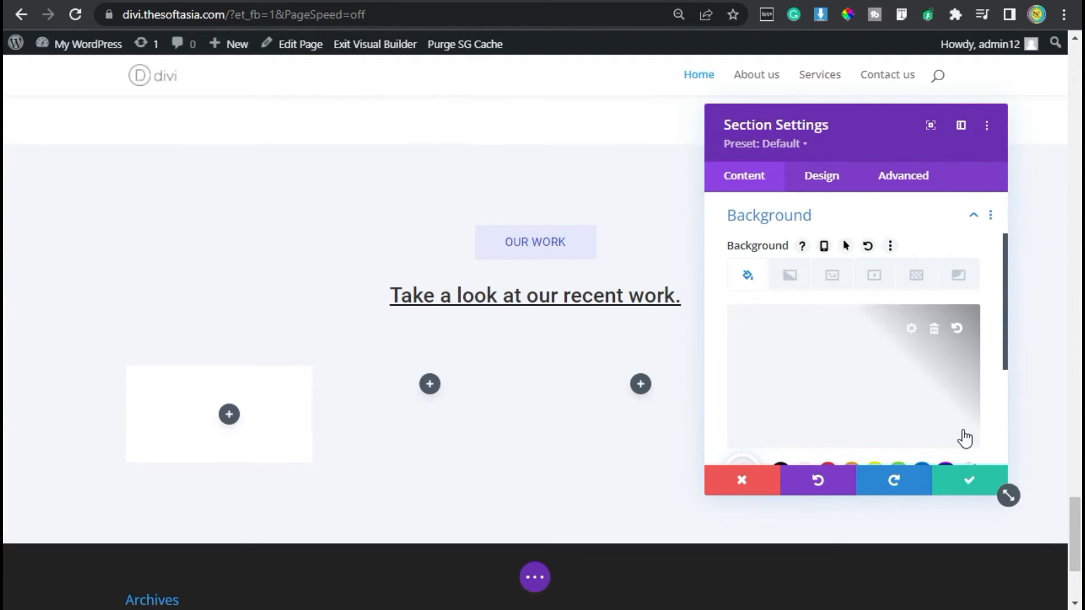
left_click(964, 485)
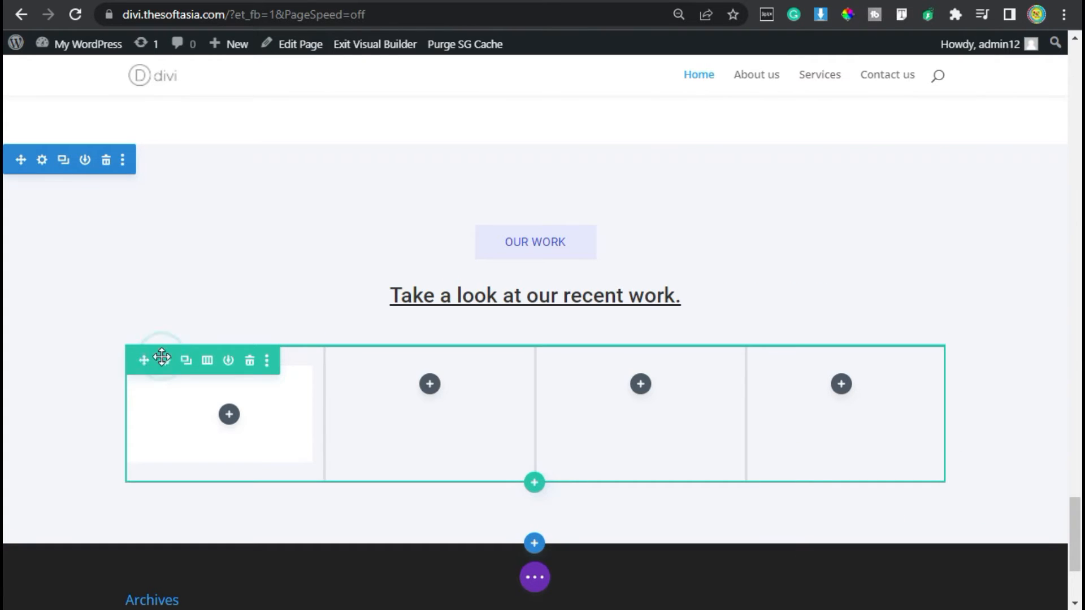
Apply the first box shadow preset, an even shadow on all sides, to the row's first column and save the column and row settings.
left_click(164, 365)
left_click(738, 315)
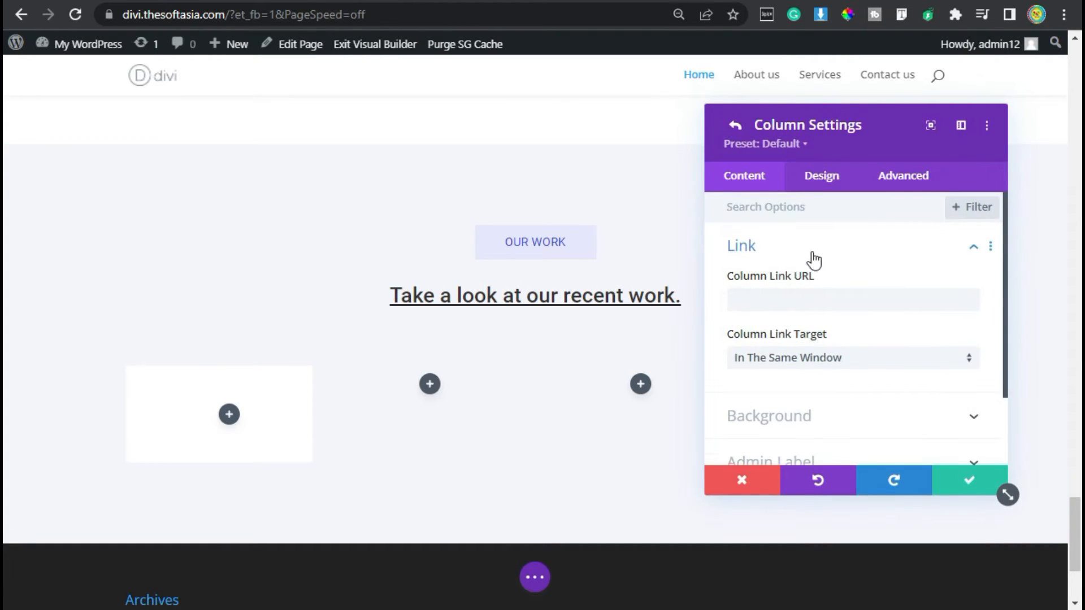
left_click(827, 179)
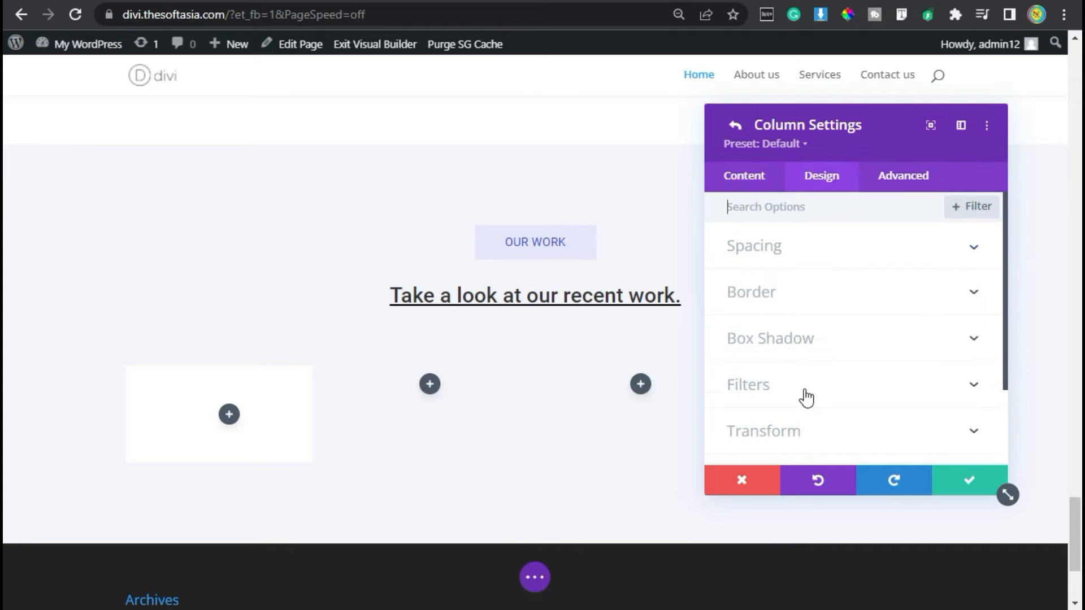
scroll(808, 368, "down", 2)
left_click(818, 250)
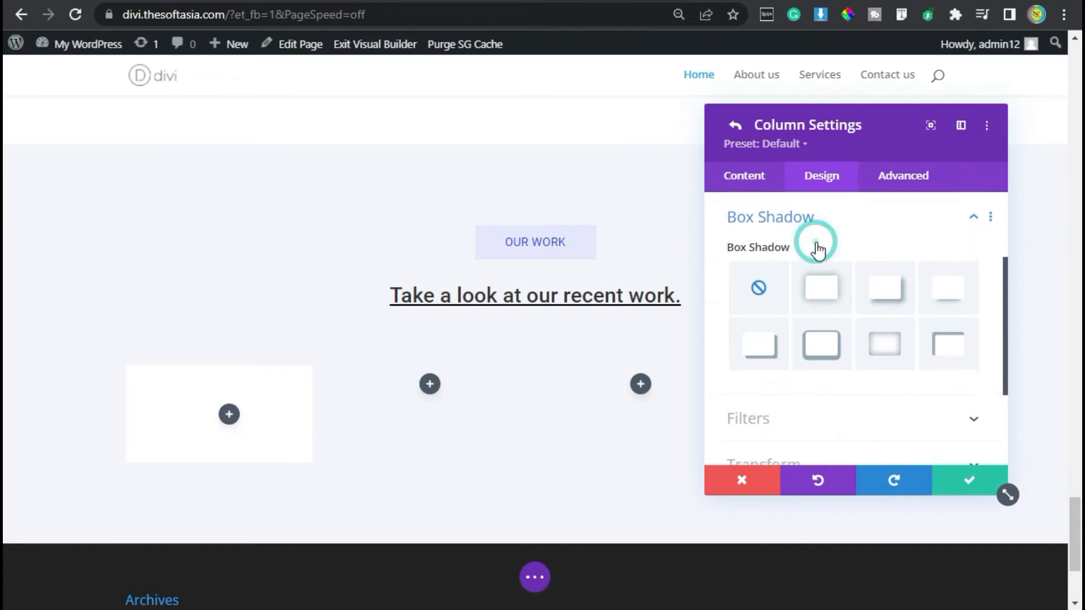
left_click(828, 287)
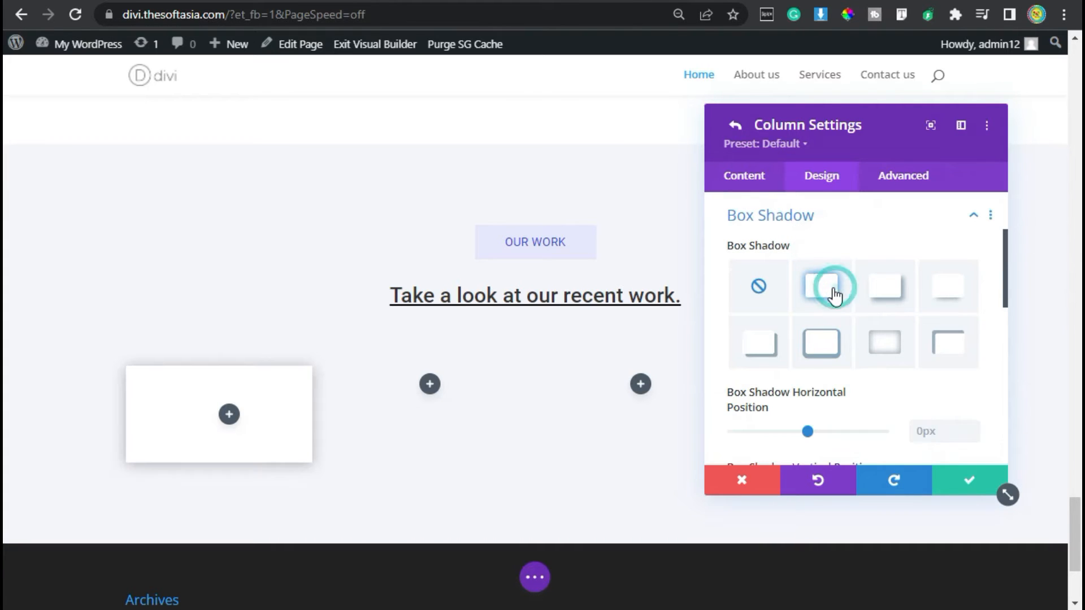
left_click(971, 484)
left_click(966, 486)
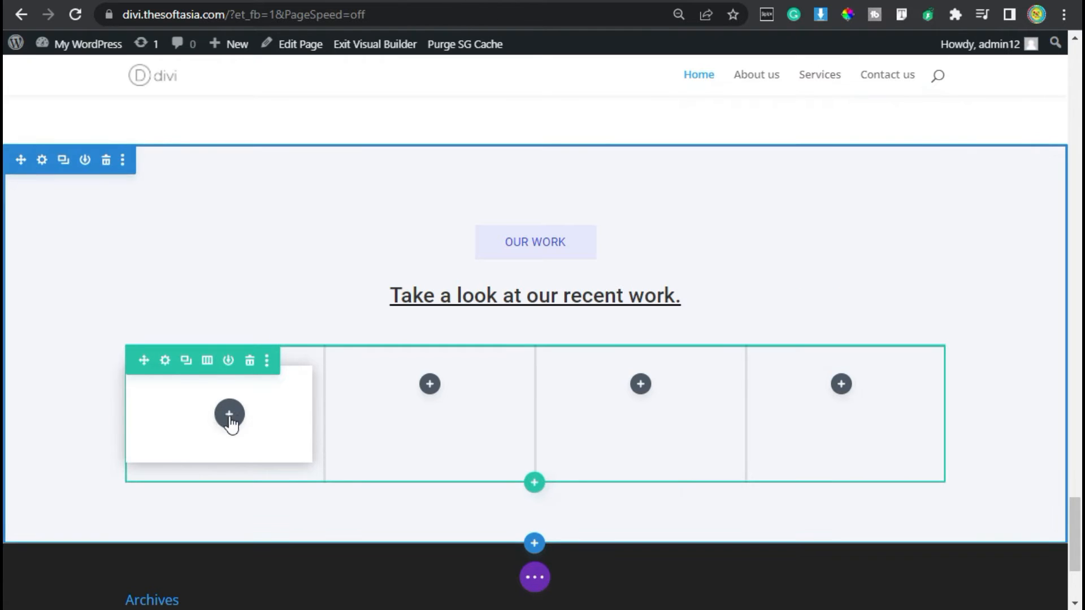
Insert a Text module into the first column's white card.
left_click(228, 417)
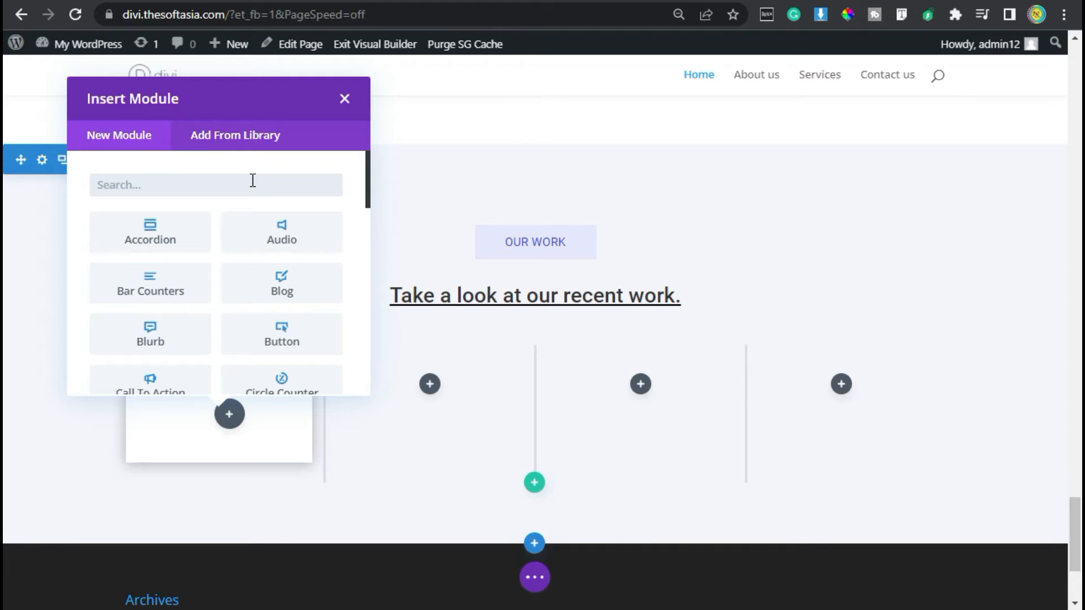
type("TES")
key("BackSpace")
type("X")
left_click(168, 242)
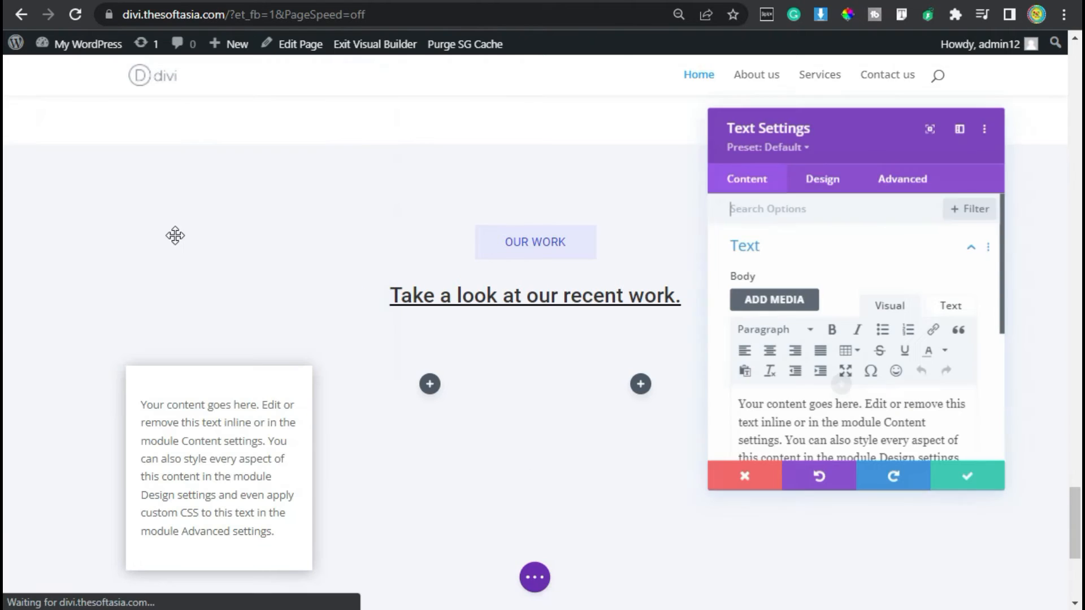
Replace the text module's placeholder body with "Projects Done" and format it as Heading 3.
scroll(818, 345, "down", 2)
left_click(819, 344)
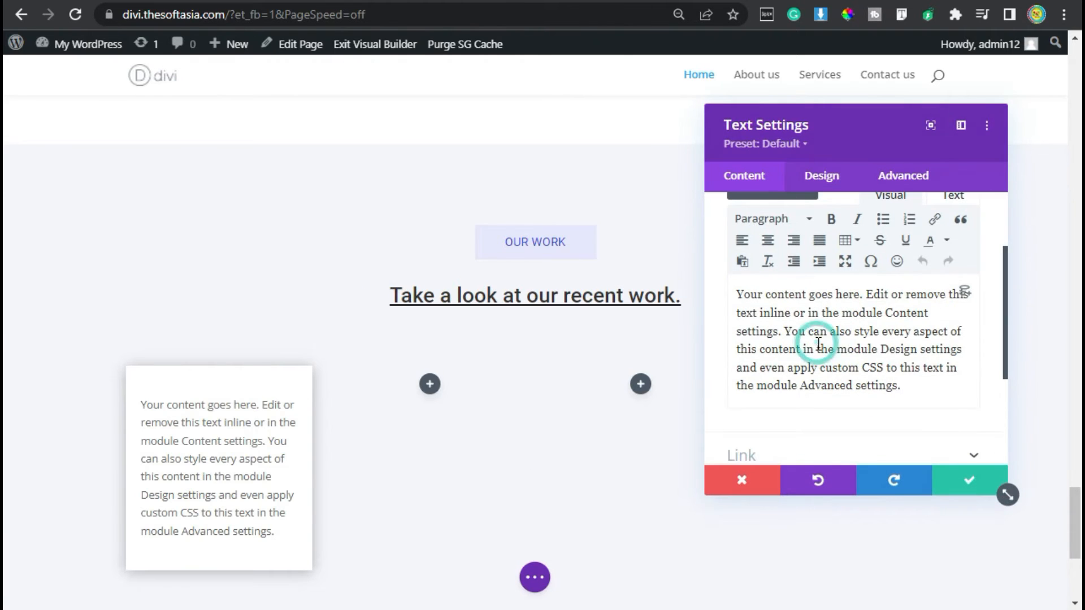
key("ctrl+a")
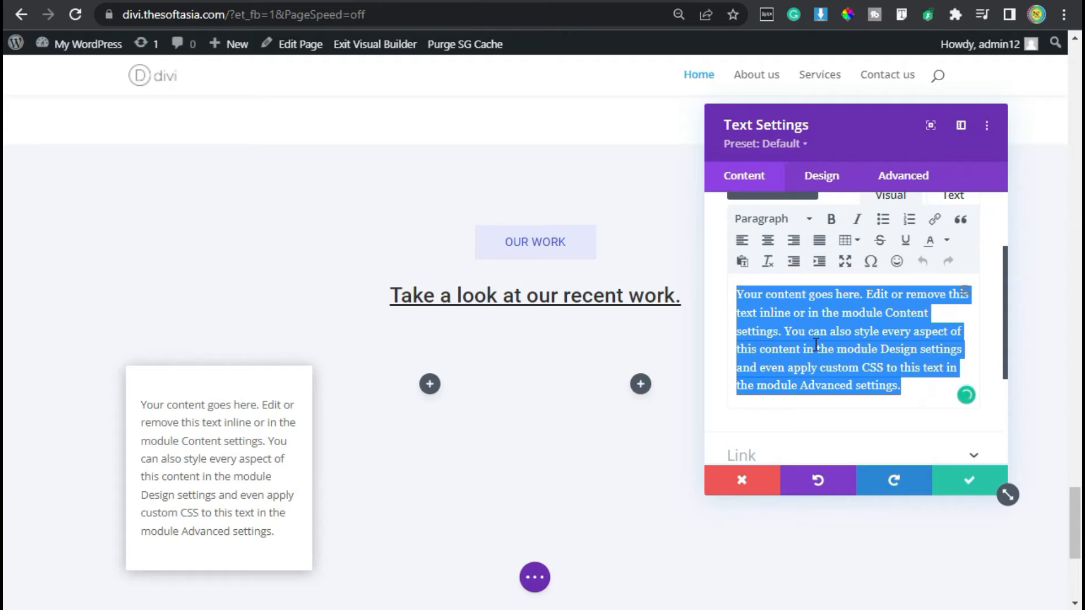
key("BackSpace")
type("Projects")
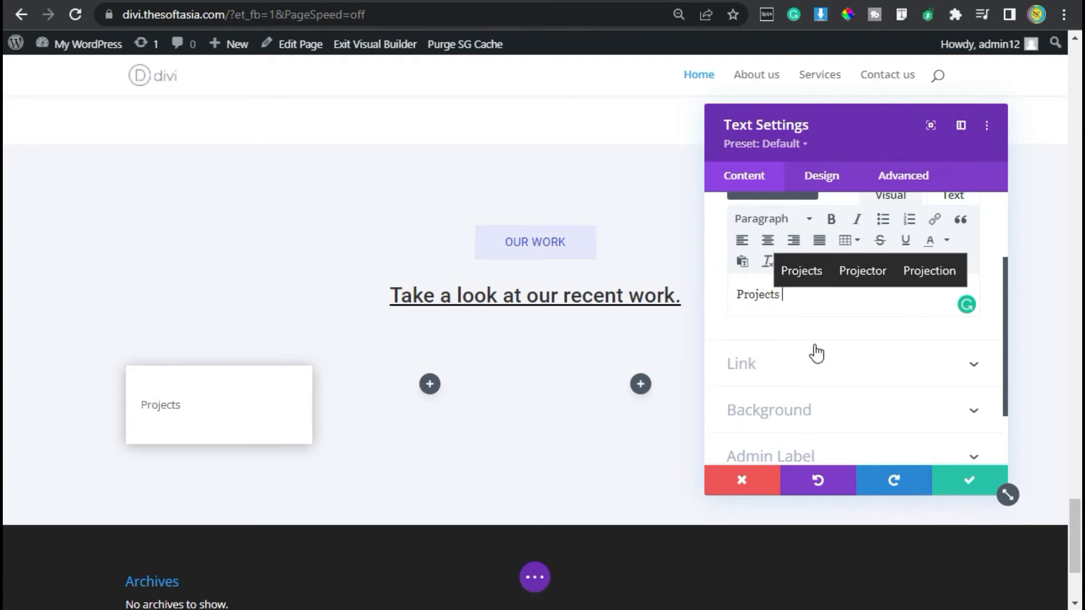
type(" Done")
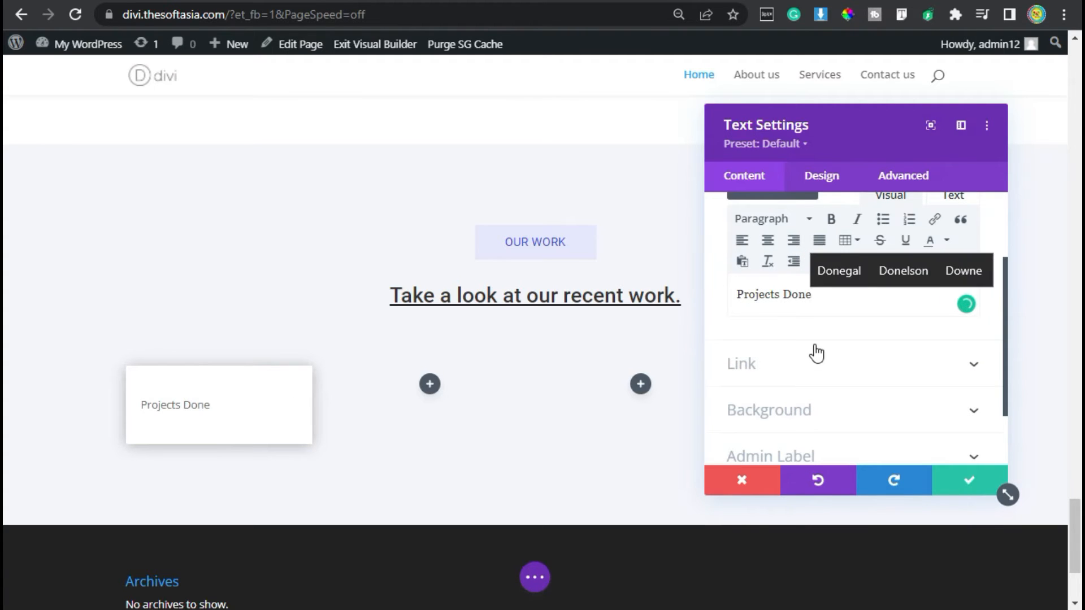
left_click(794, 220)
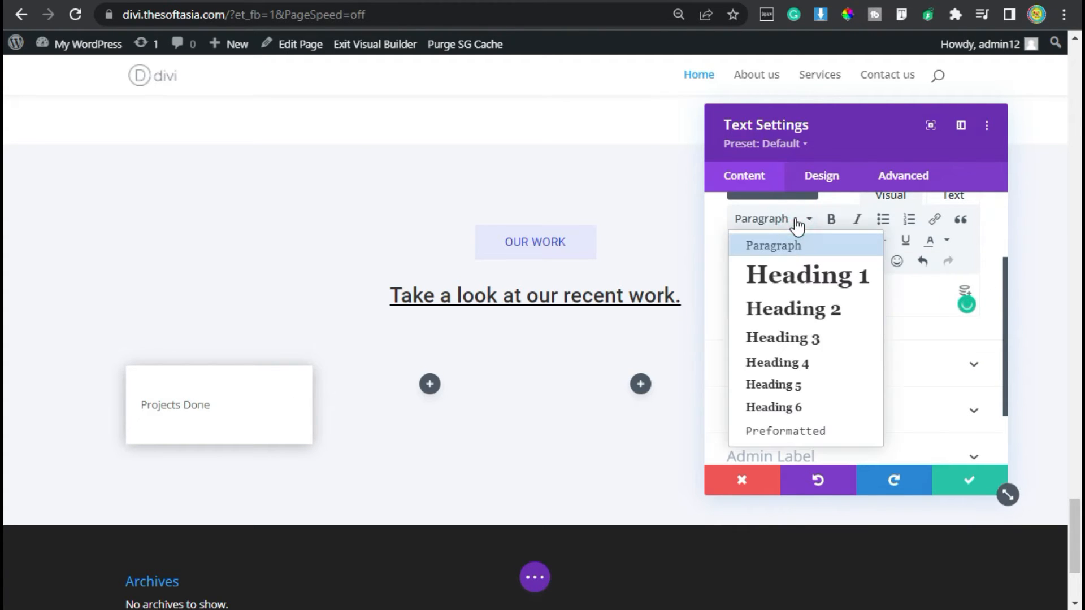
left_click(780, 338)
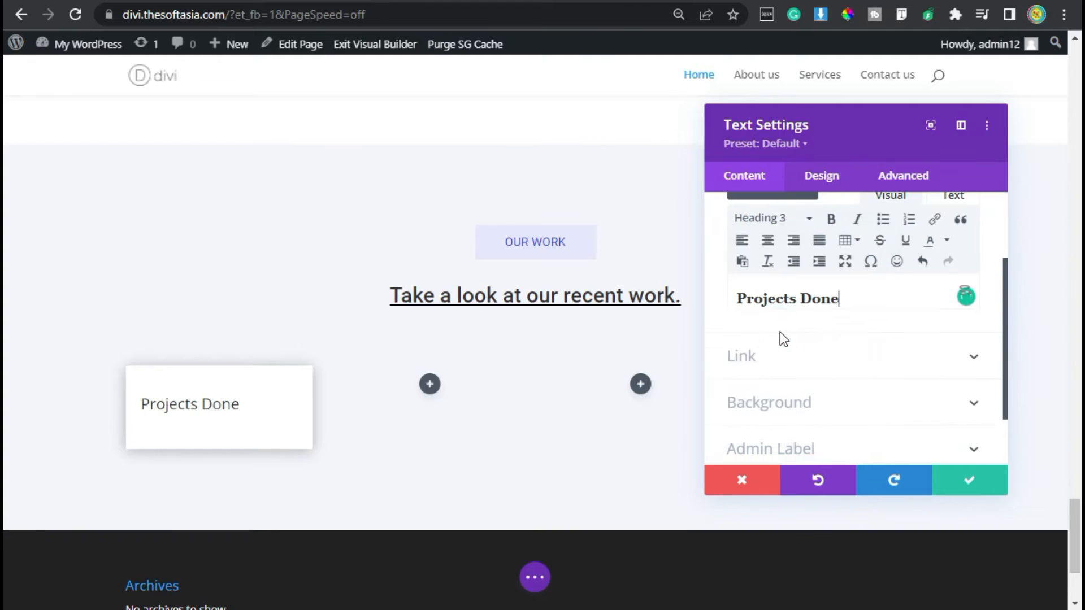
Set the Heading 3 font of the "Projects Done" text to Roboto with an underline style.
left_click(824, 173)
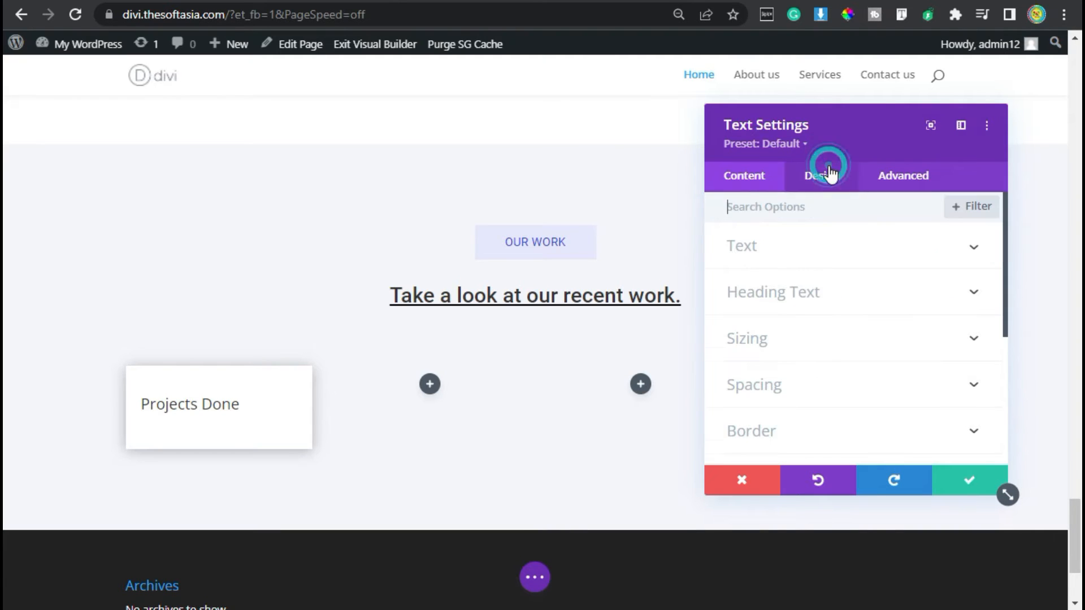
left_click(829, 292)
left_click(833, 255)
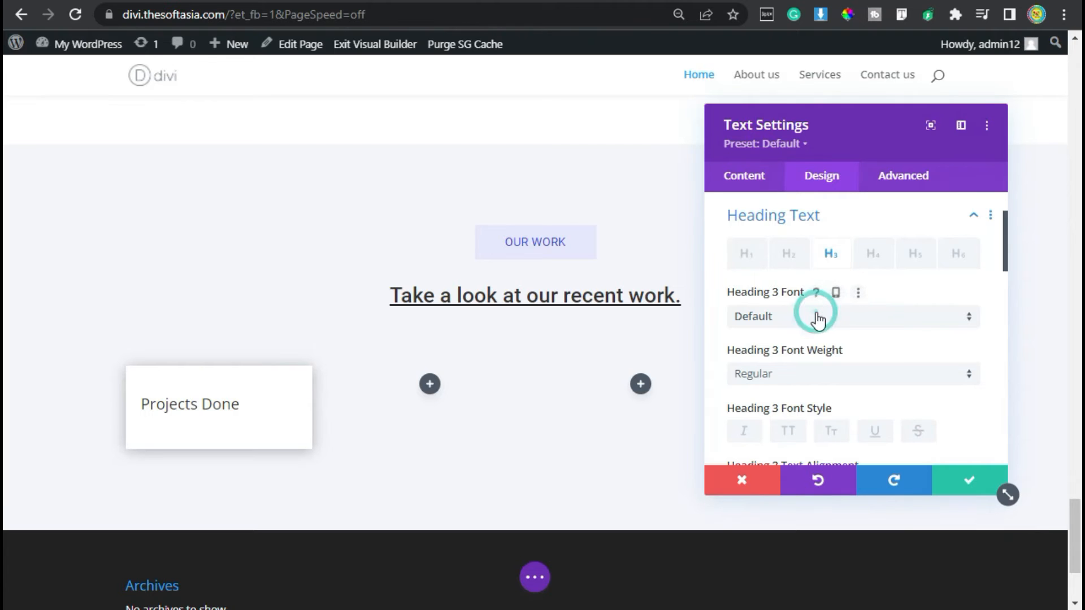
left_click(825, 94)
type("roboto")
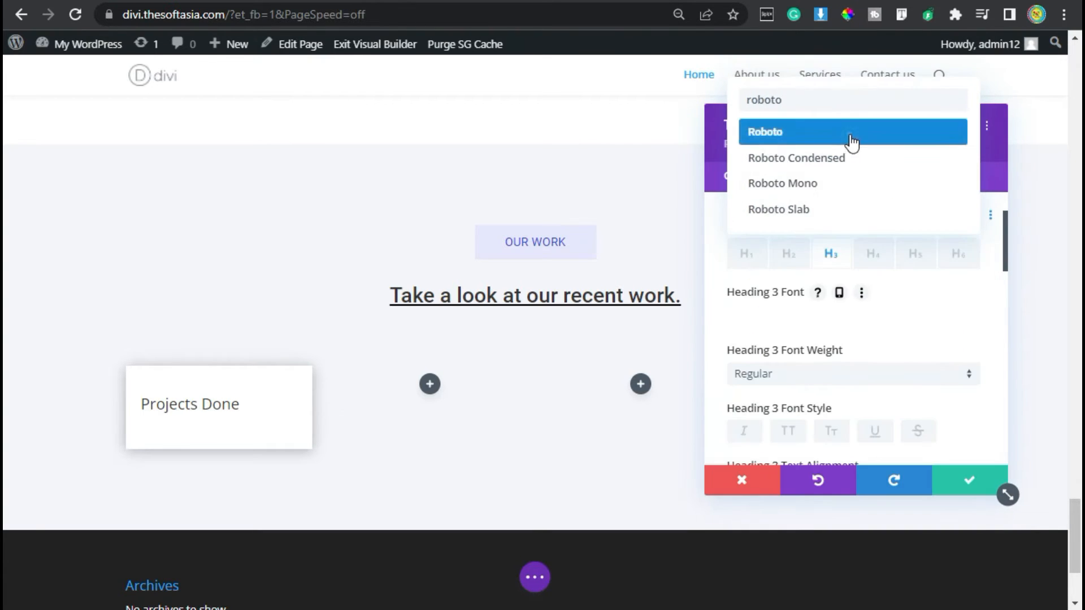
left_click(853, 135)
scroll(840, 289, "down", 2)
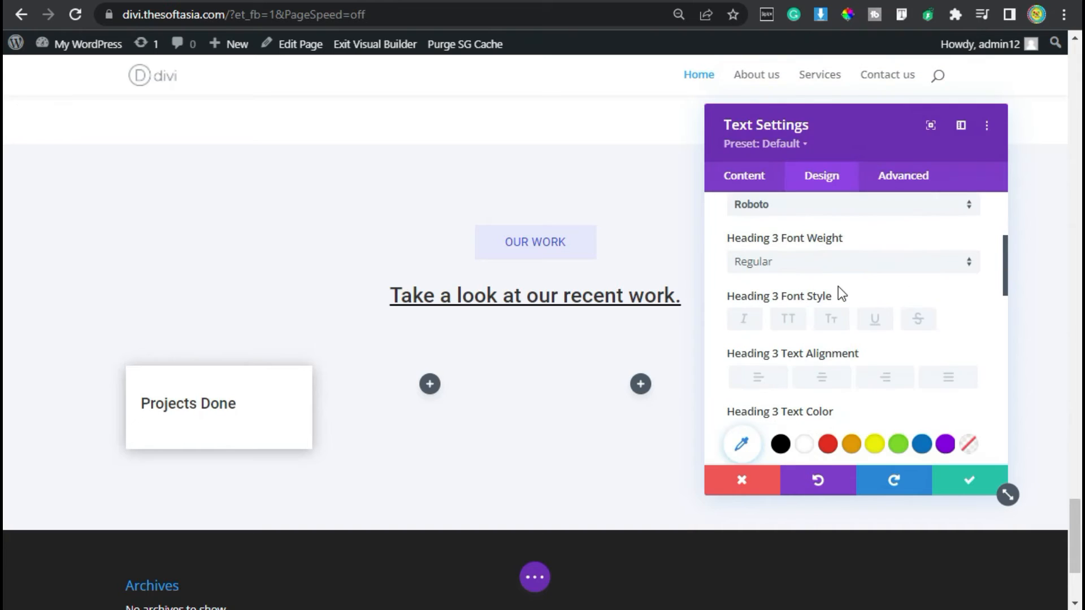
left_click(878, 320)
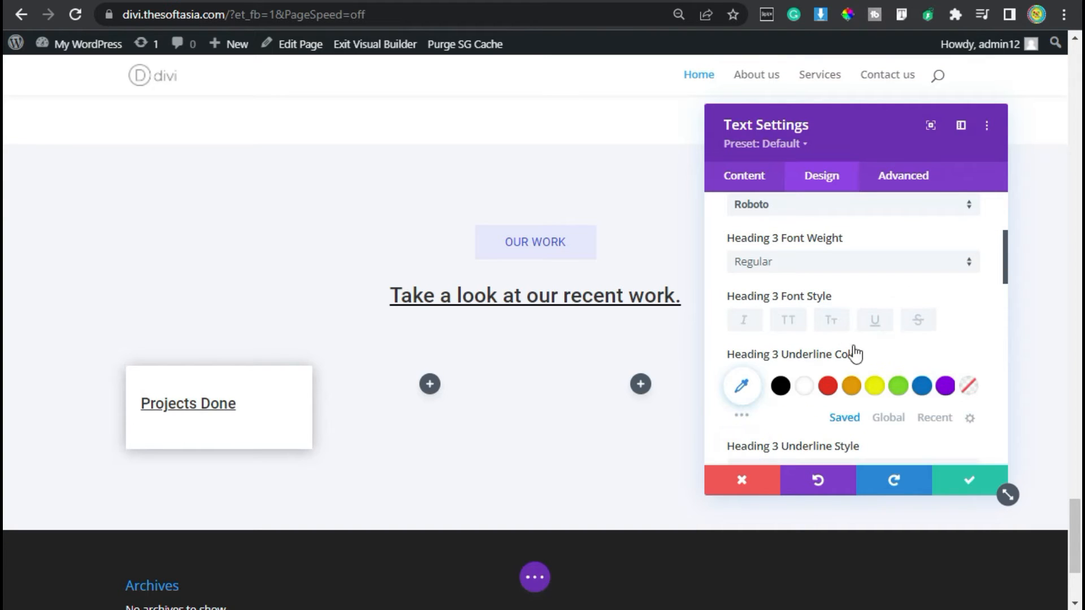
Center the "Projects Done" Heading 3 text and set its text color to blue (#0C71C3).
scroll(859, 356, "down", 2)
left_click(824, 419)
scroll(854, 339, "down", 2)
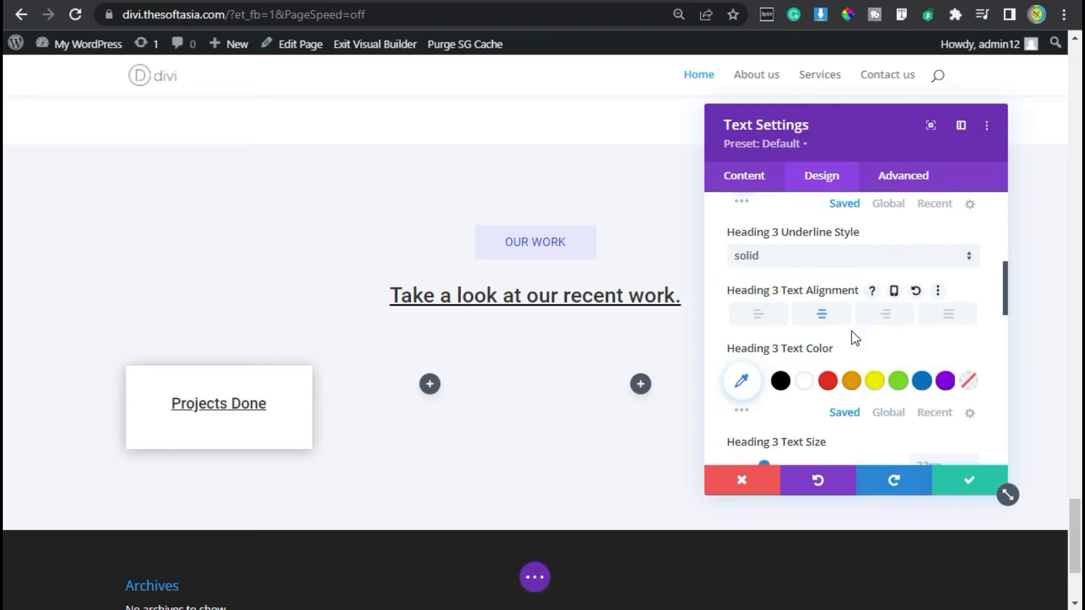
left_click(921, 371)
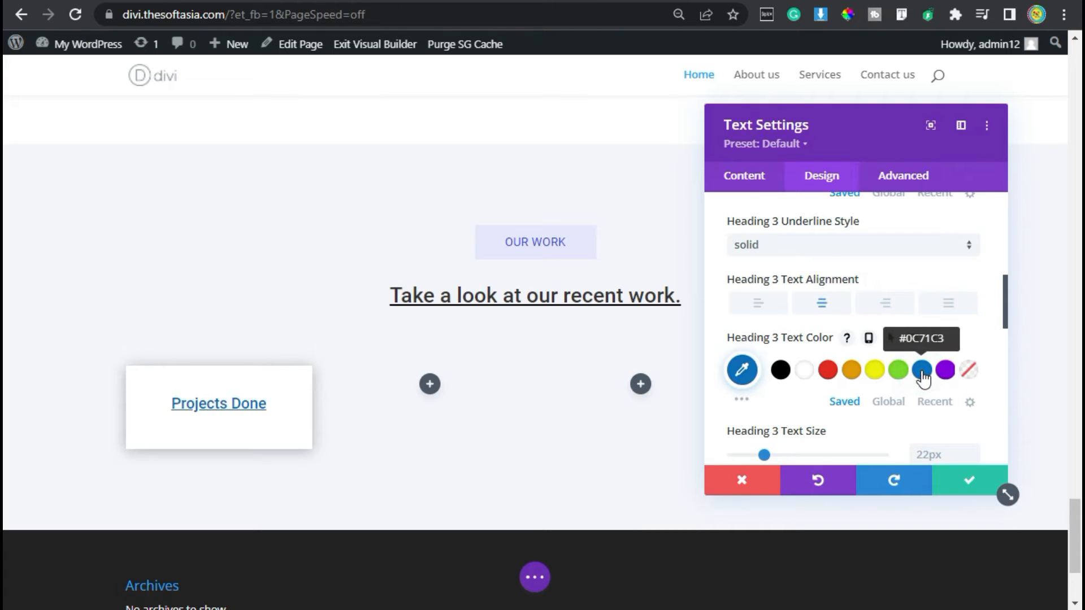
Set the text module's bottom margin to 0px and save the module settings.
scroll(845, 280, "down", 10)
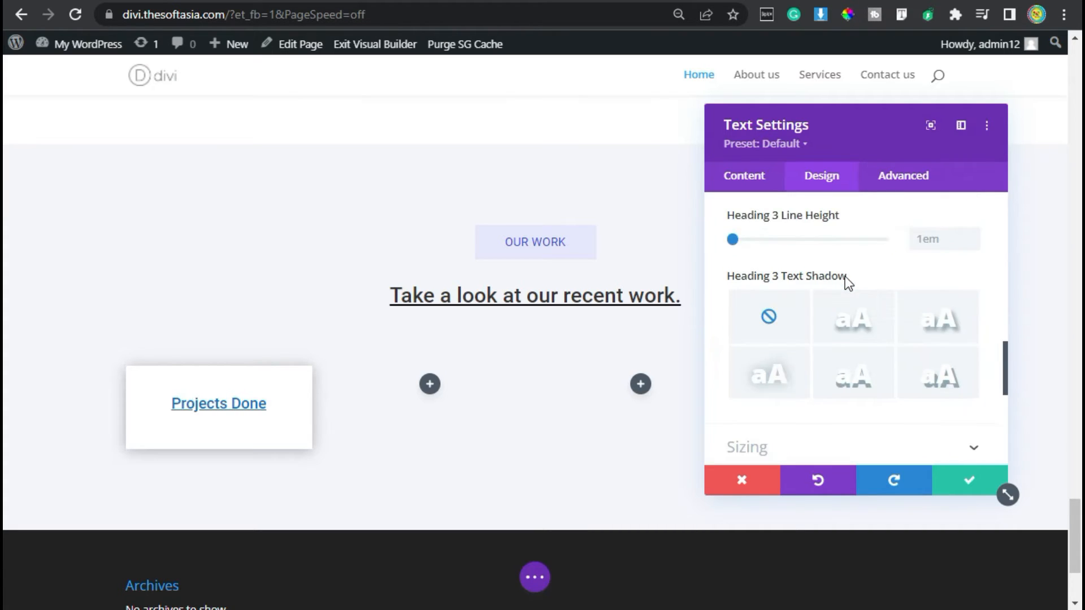
left_click(804, 274)
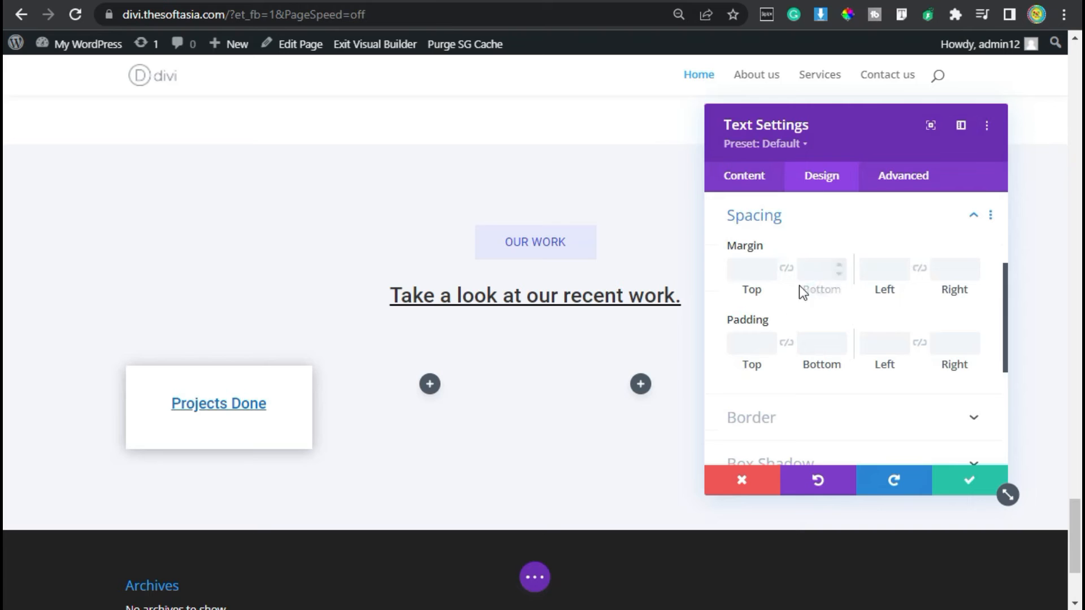
left_click(815, 273)
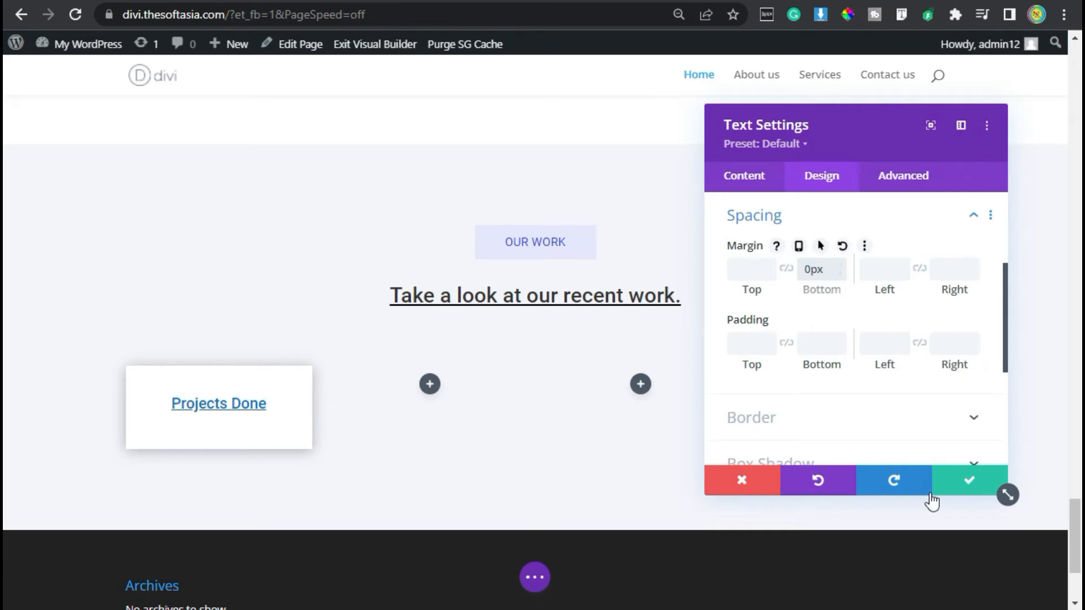
left_click(962, 485)
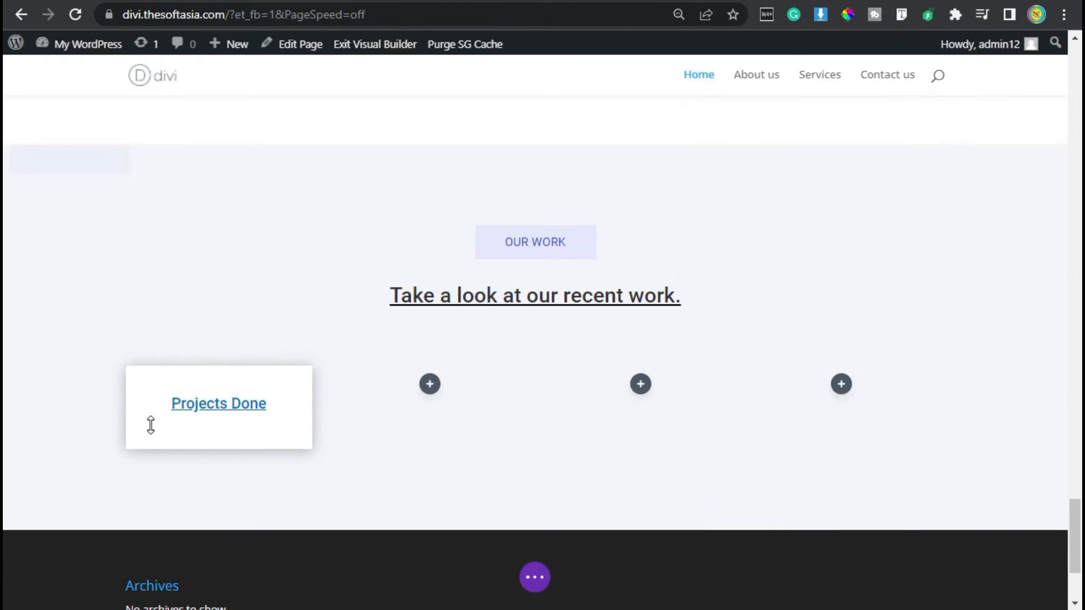
Insert a Blurb module below the "Projects Done" heading in the first column.
mouse_move(219, 408)
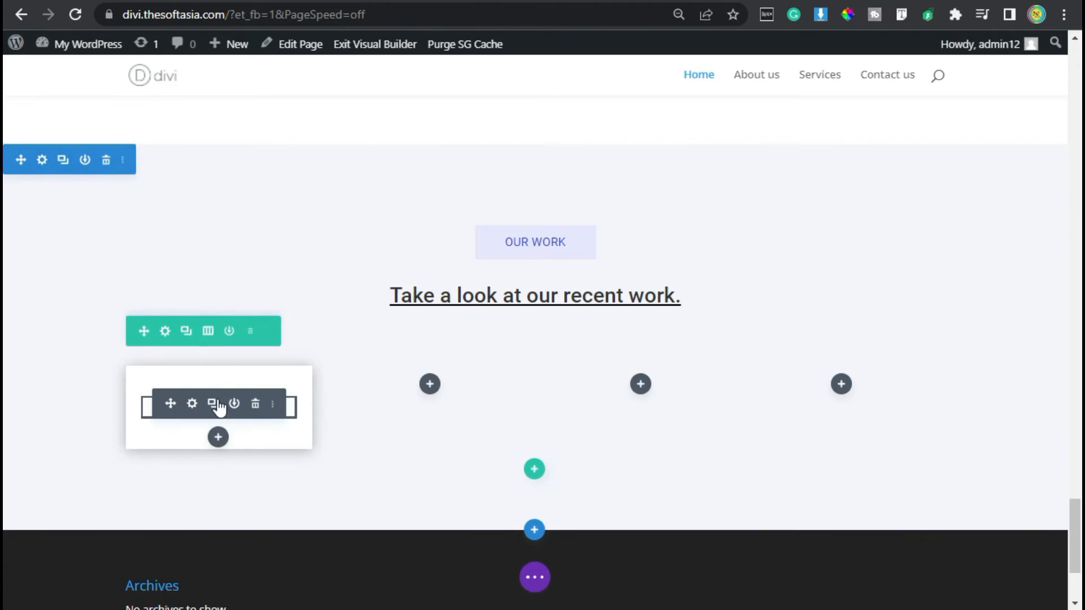
left_click(219, 438)
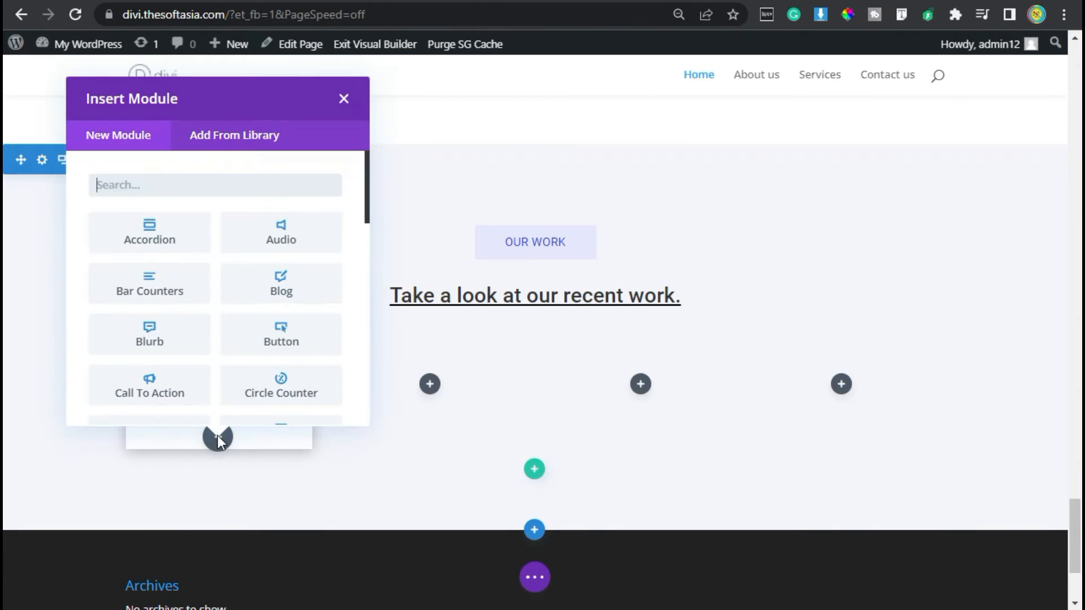
left_click(154, 339)
Clear the blurb's default title and placeholder body text.
left_click(849, 294)
key("ctrl+a")
key("BackSpace")
scroll(857, 374, "down", 4)
double_click(841, 310)
key("ctrl+a")
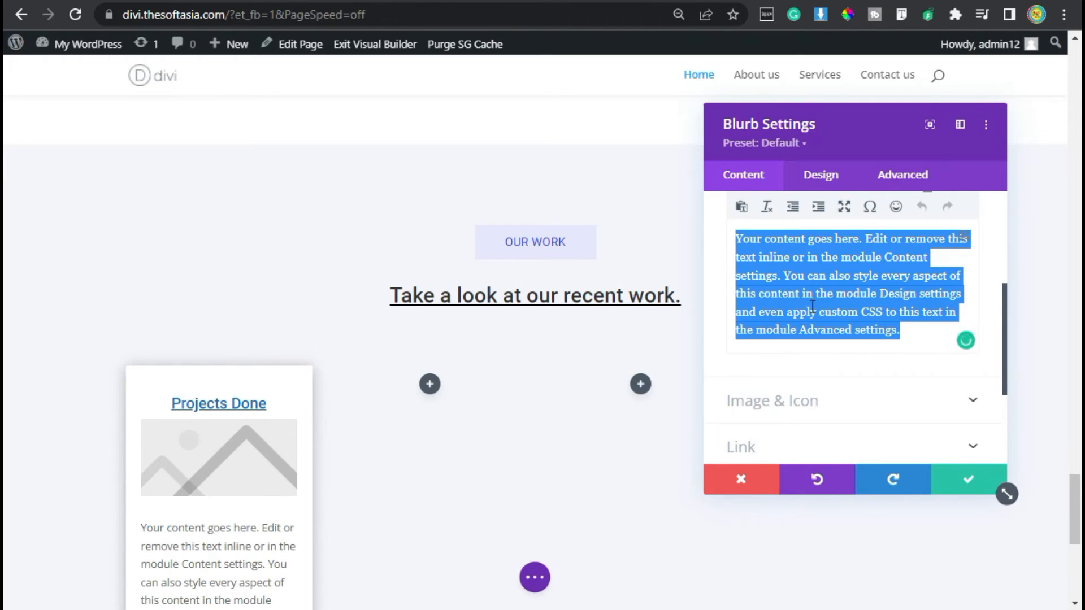
key("BackSpace")
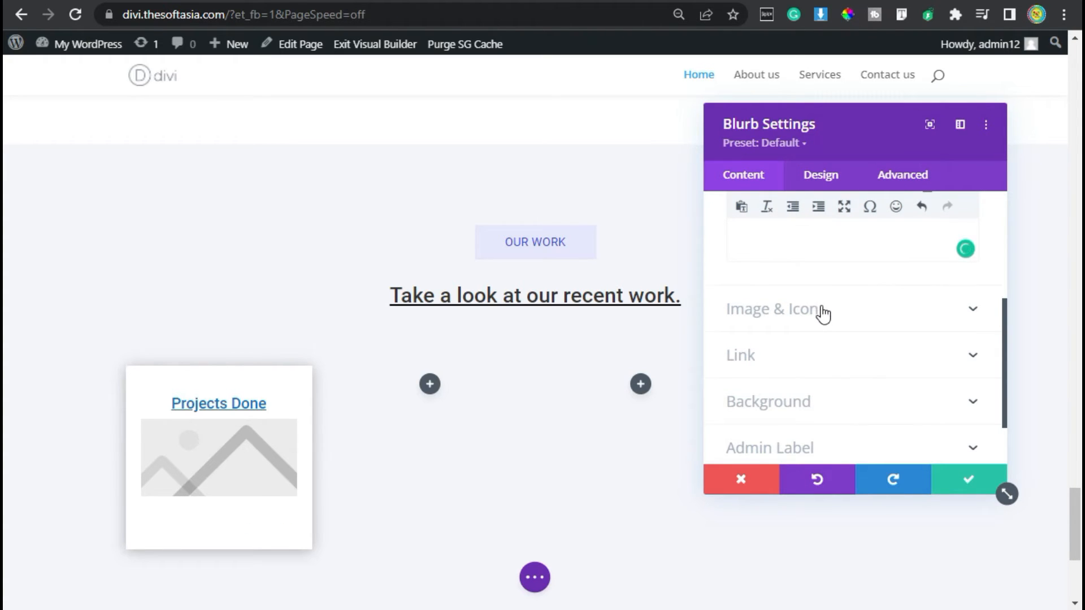
Enable the icon option for the blurb and choose the checklist icon by searching for "proj".
left_click(824, 315)
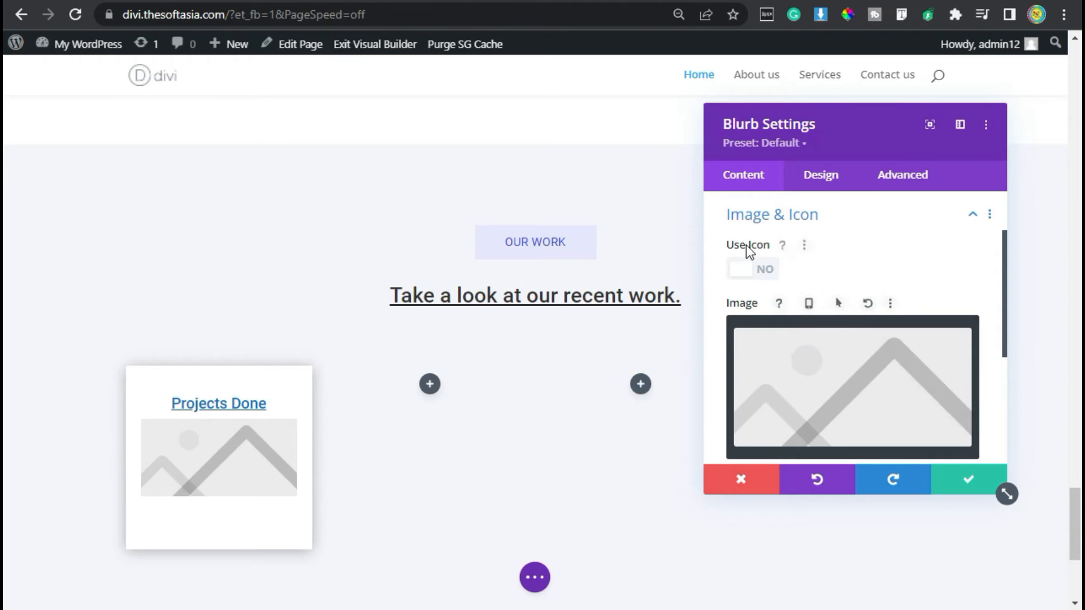
left_click(740, 269)
left_click(795, 331)
type("projr")
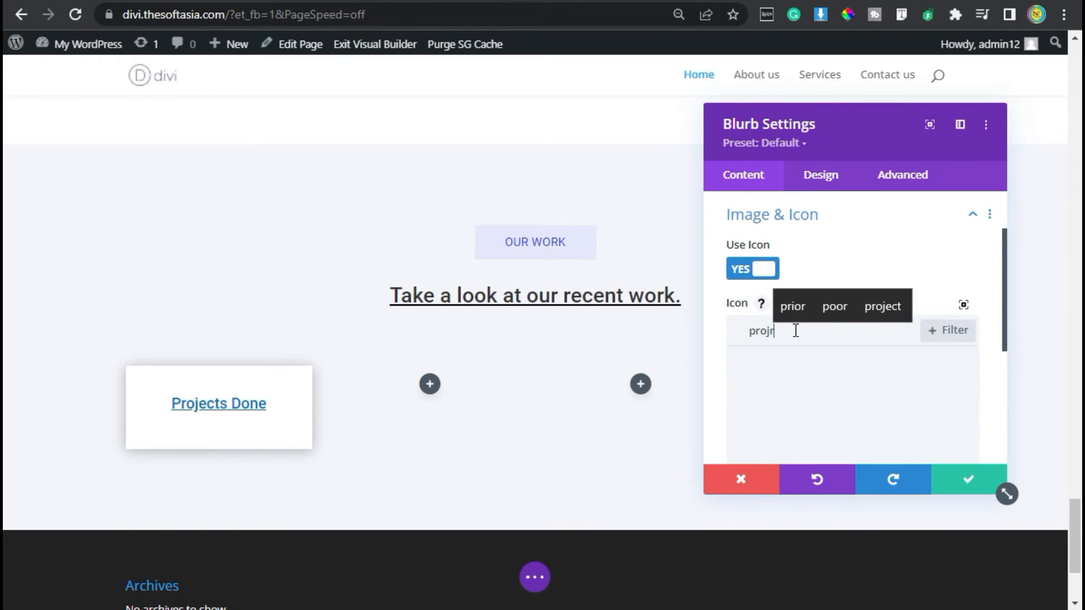
key("BackSpace")
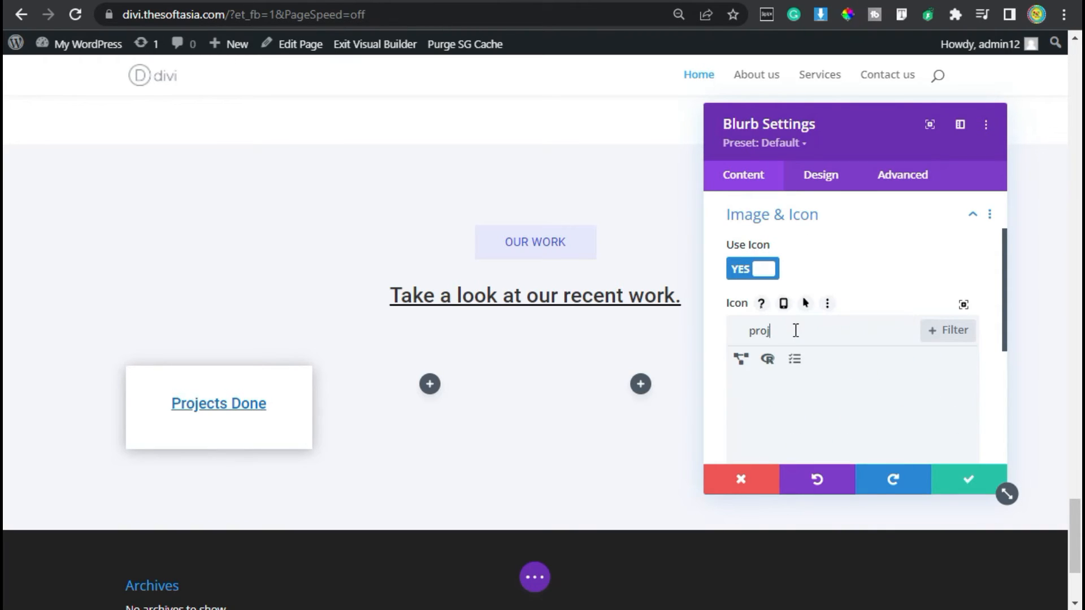
left_click(796, 360)
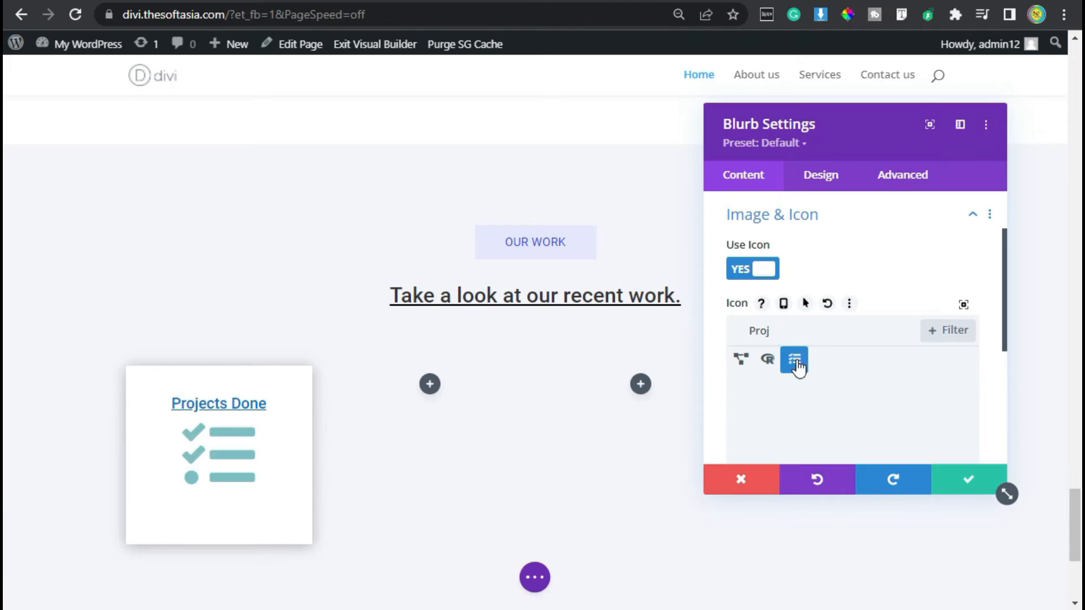
Set the blurb's image/icon width to 50px.
left_click(826, 180)
left_click(887, 253)
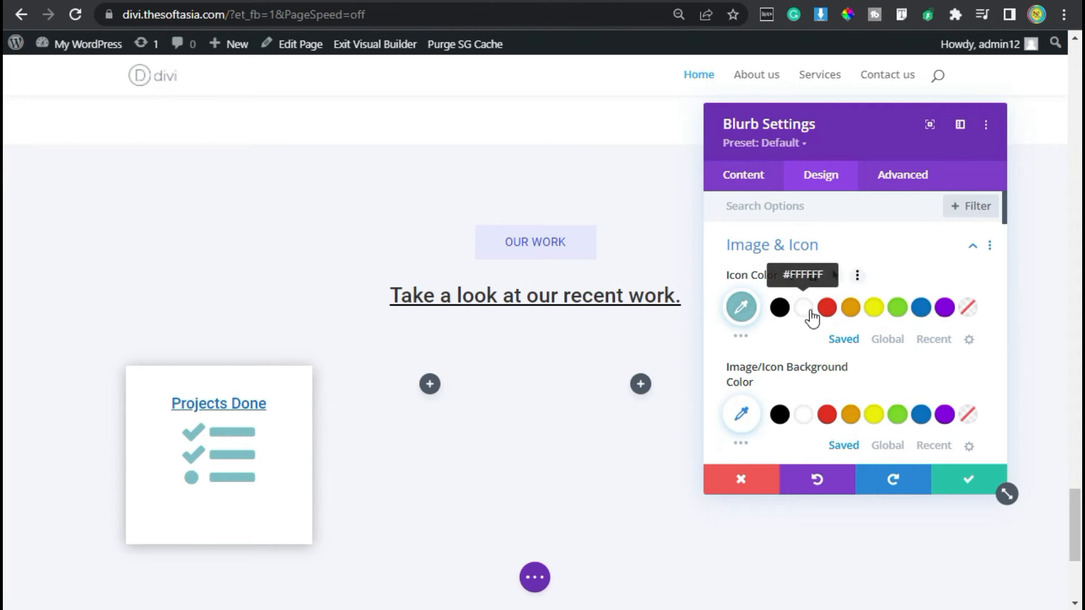
scroll(811, 314, "down", 4)
left_click(939, 334)
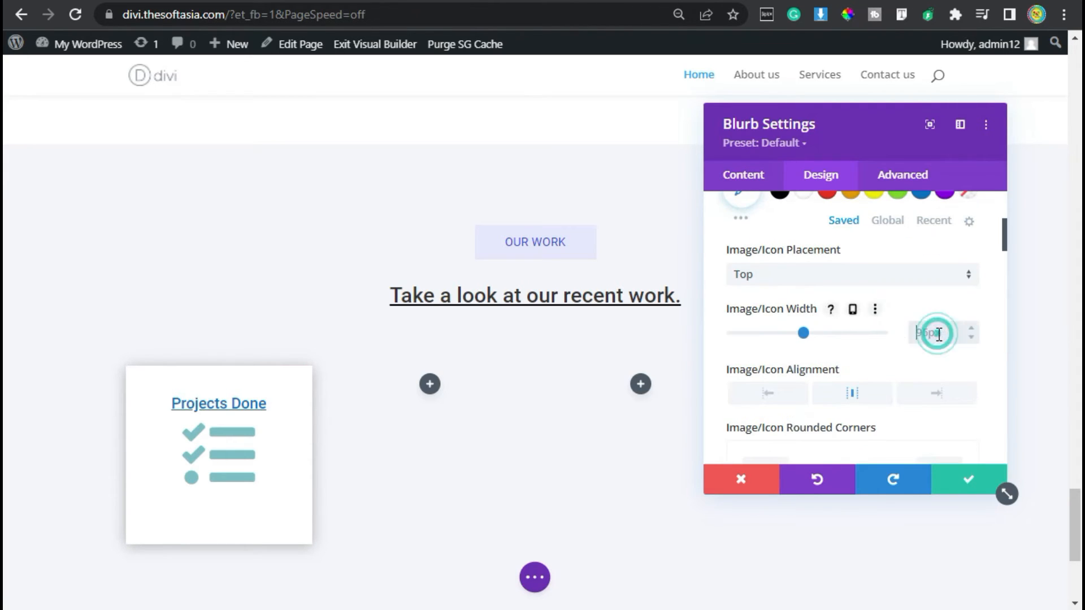
type("50px")
scroll(881, 347, "down", 15)
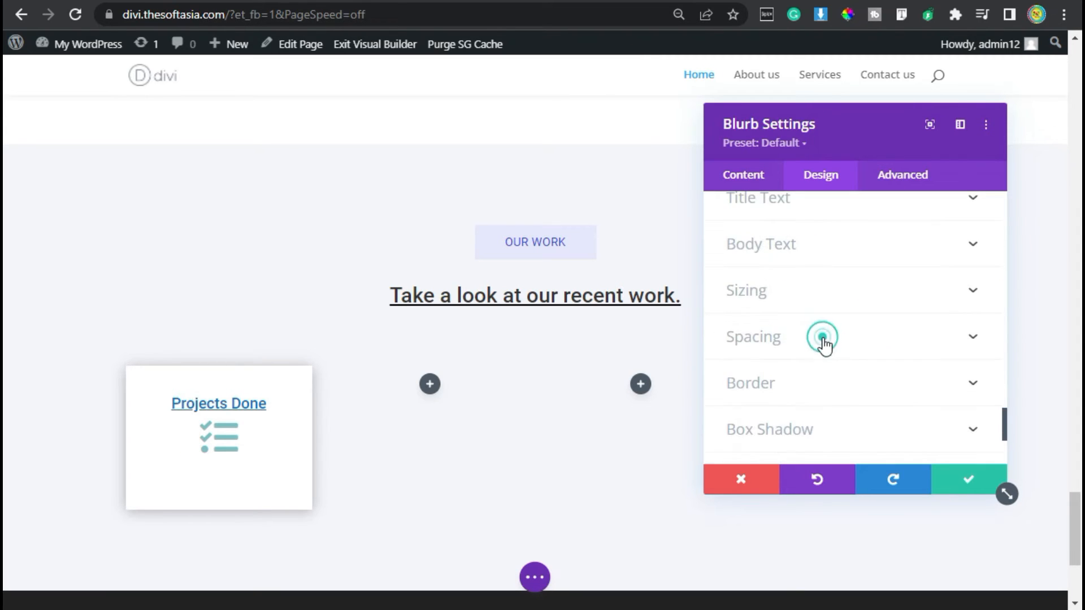
Set the blurb's bottom margin and bottom padding to 0px and save the module.
left_click(816, 269)
type("0")
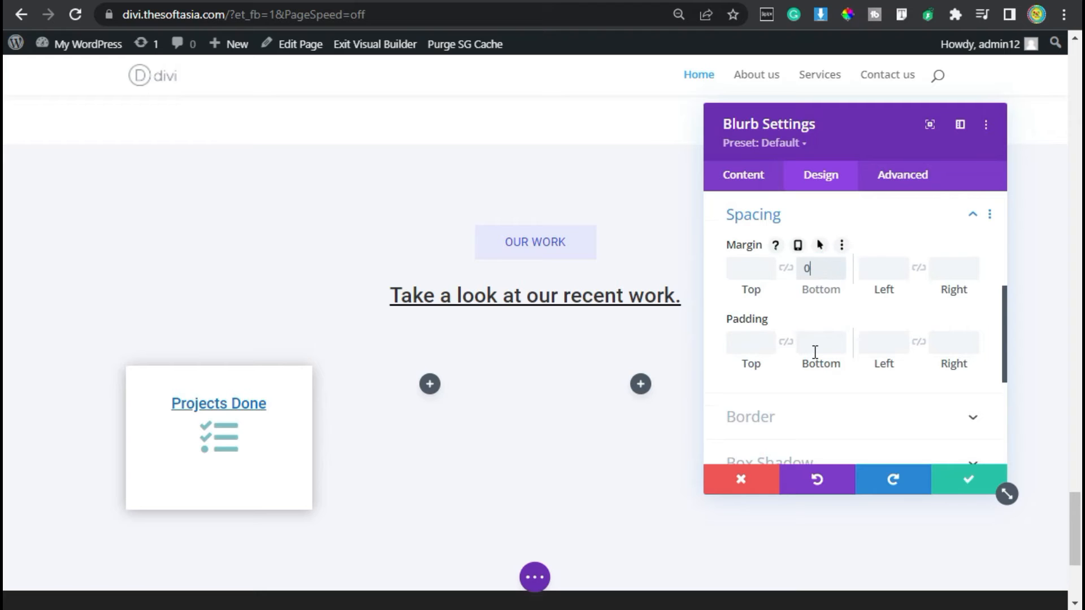
type("px")
left_click(818, 339)
type("0px")
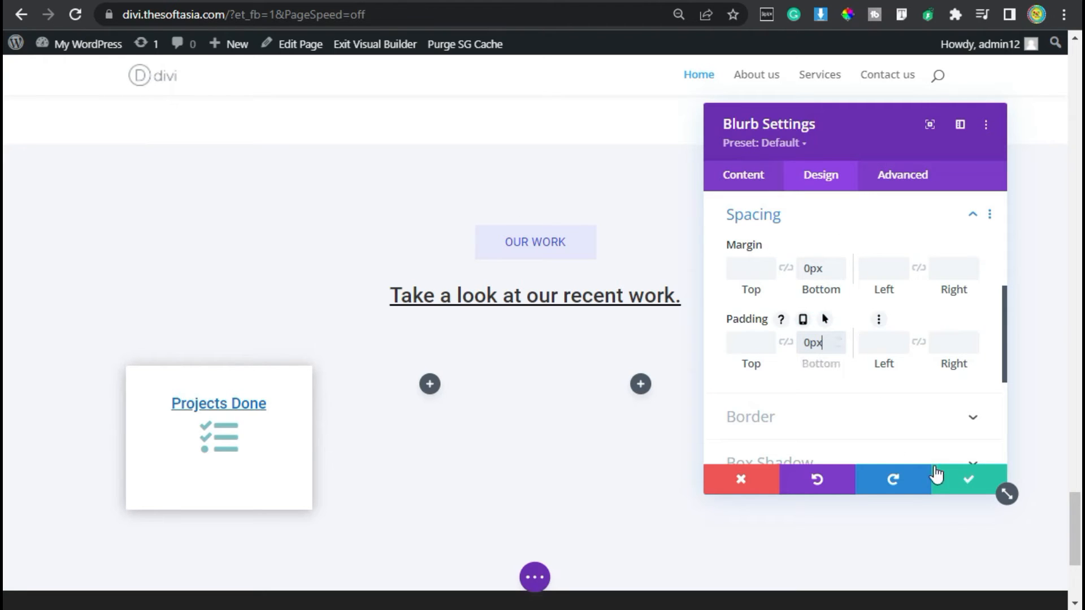
left_click(963, 487)
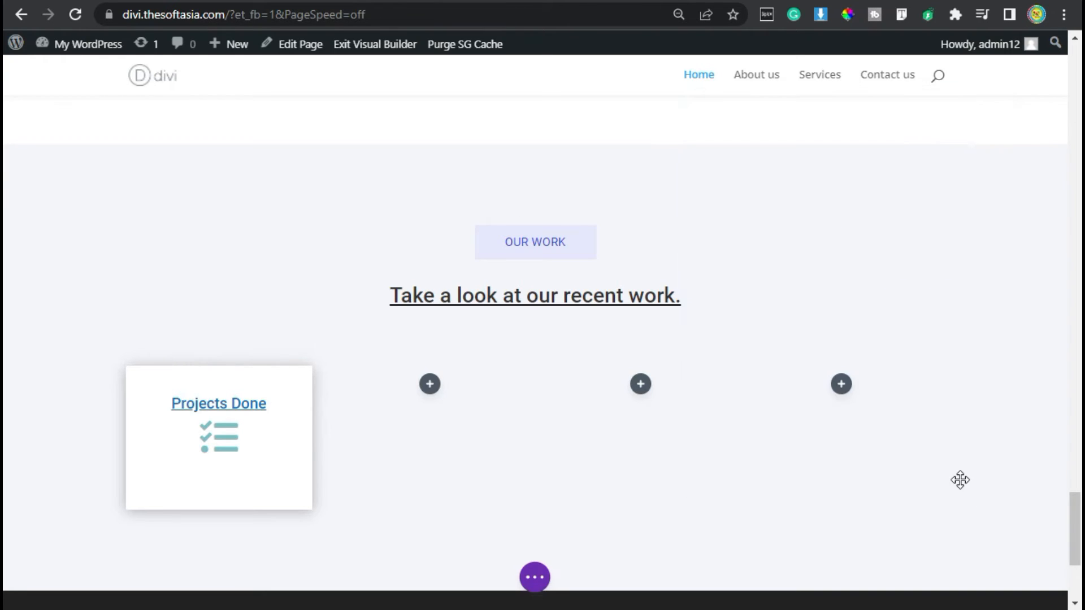
Insert a Number Counter module below the checklist icon blurb in the first column.
mouse_move(217, 459)
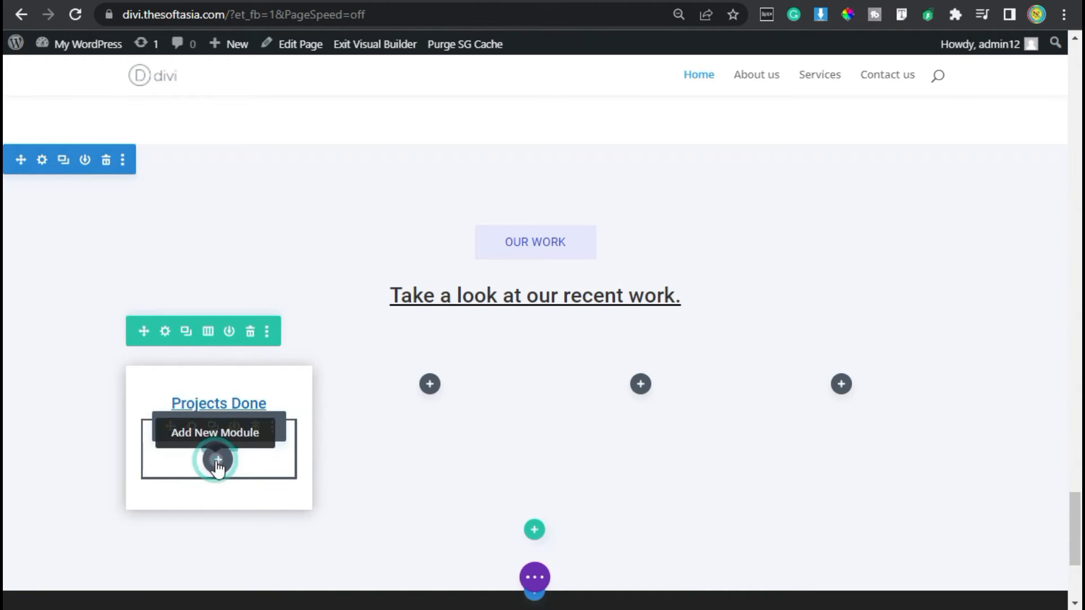
left_click(217, 460)
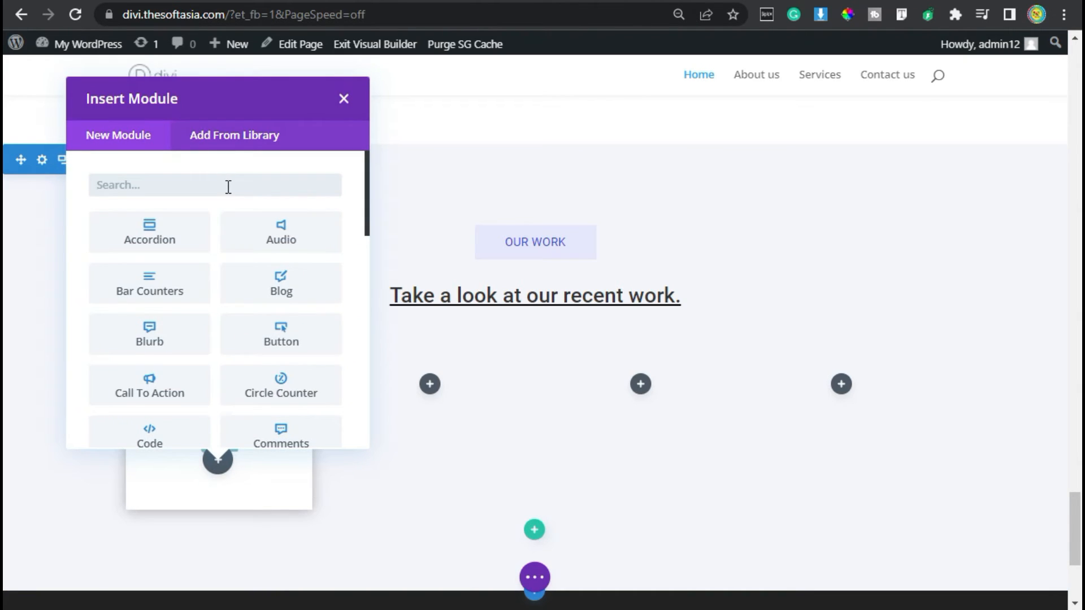
type("number")
left_click(169, 229)
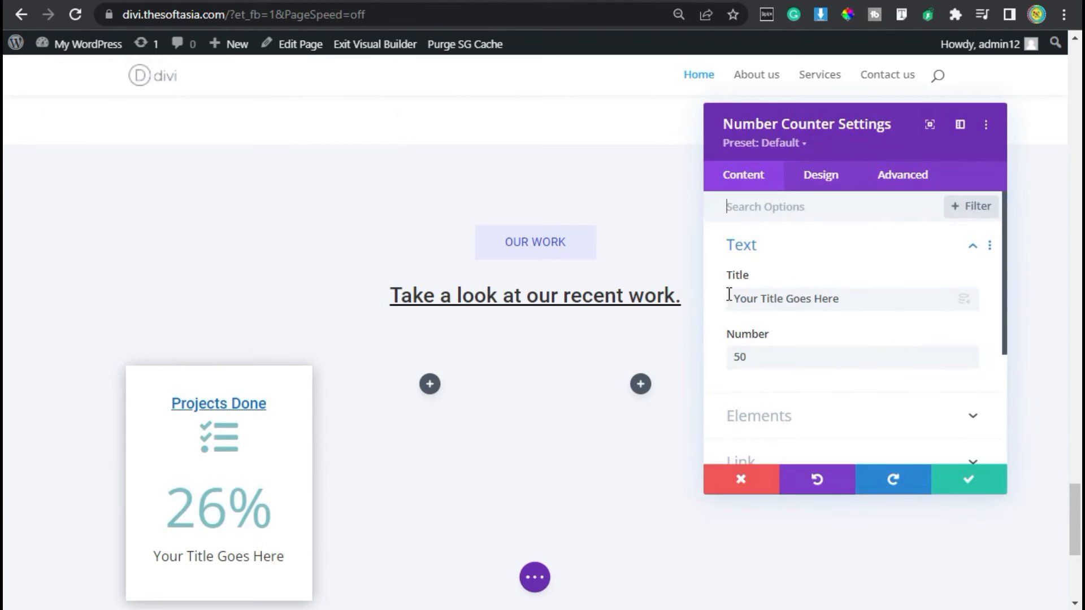
Clear the number counter's default title and set its number to 200+.
left_click_drag(870, 304, 729, 298)
key("BackSpace")
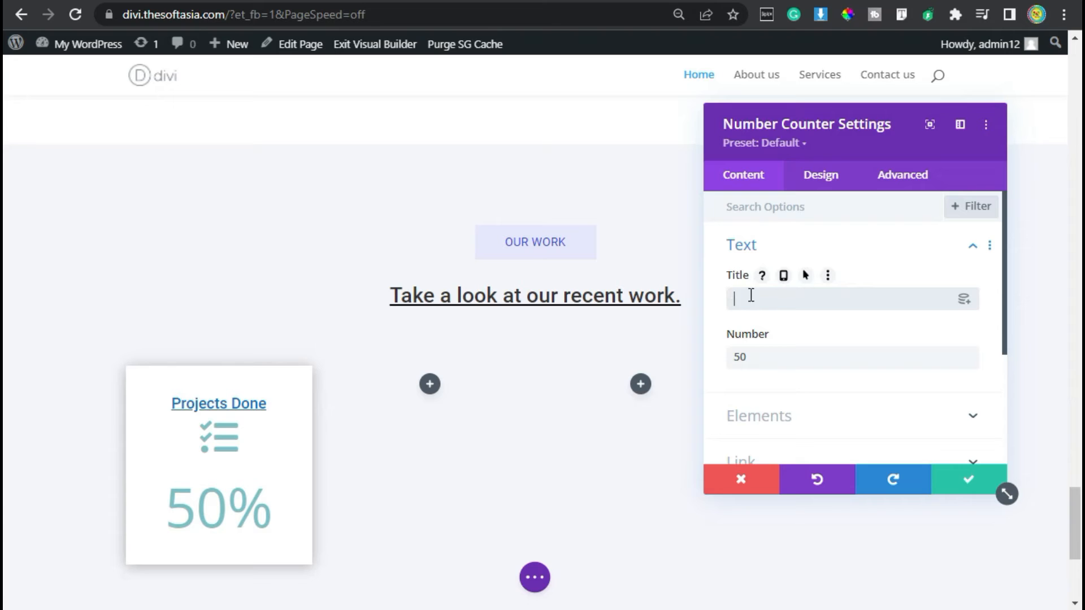
left_click_drag(770, 363, 717, 362)
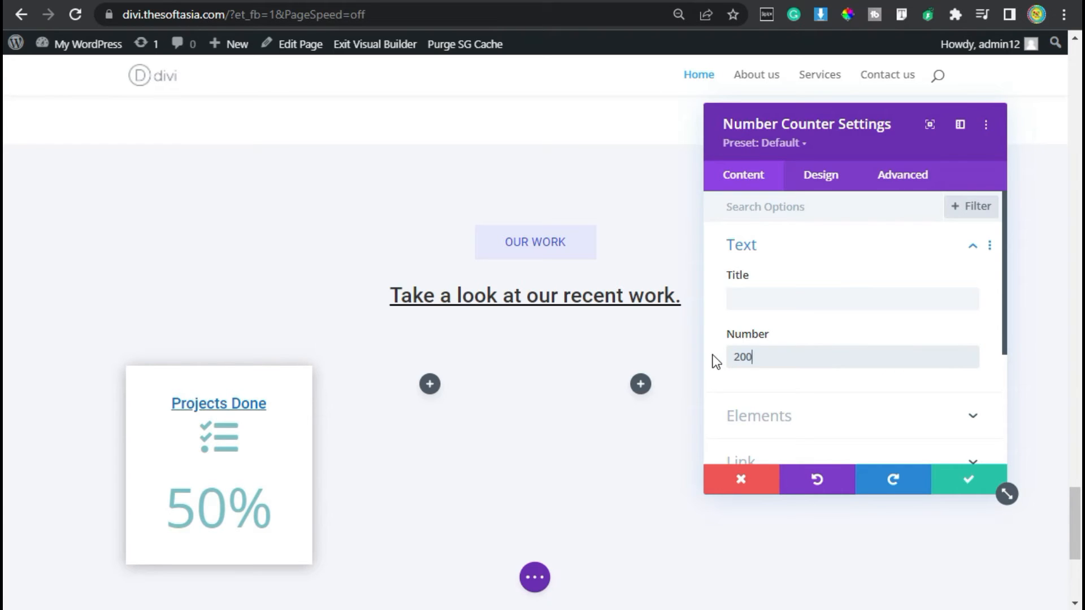
type("200+")
Turn off the percent sign for the number counter.
scroll(813, 362, "down", 2)
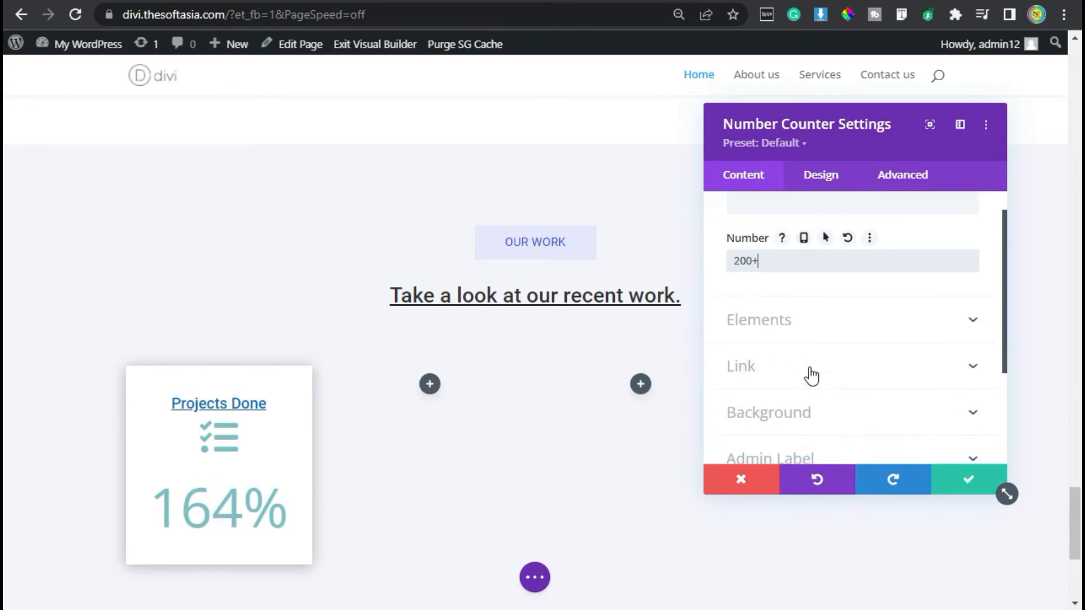
left_click(789, 315)
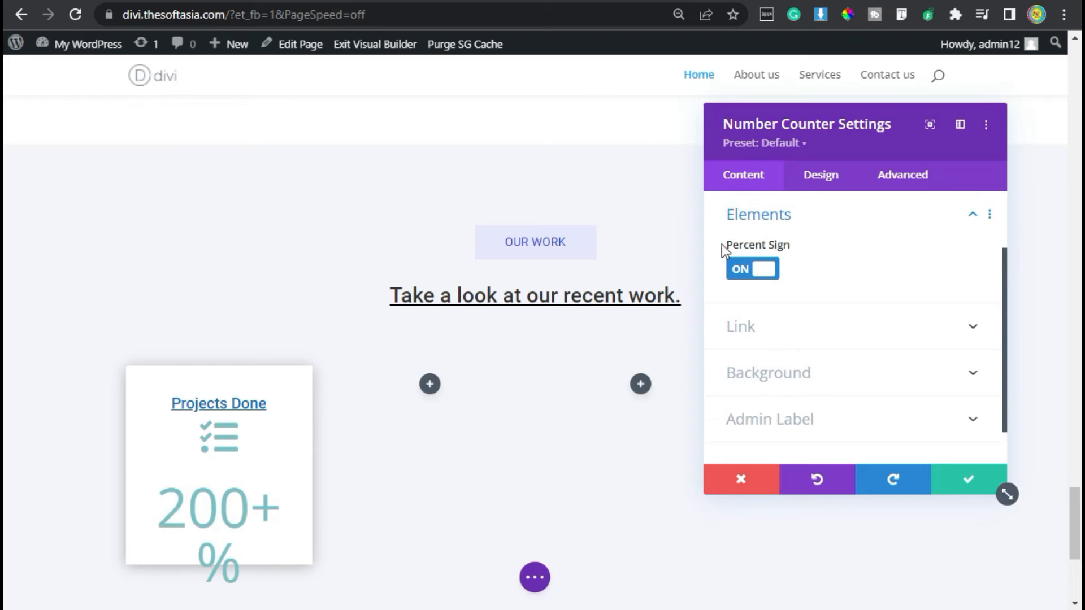
left_click(761, 271)
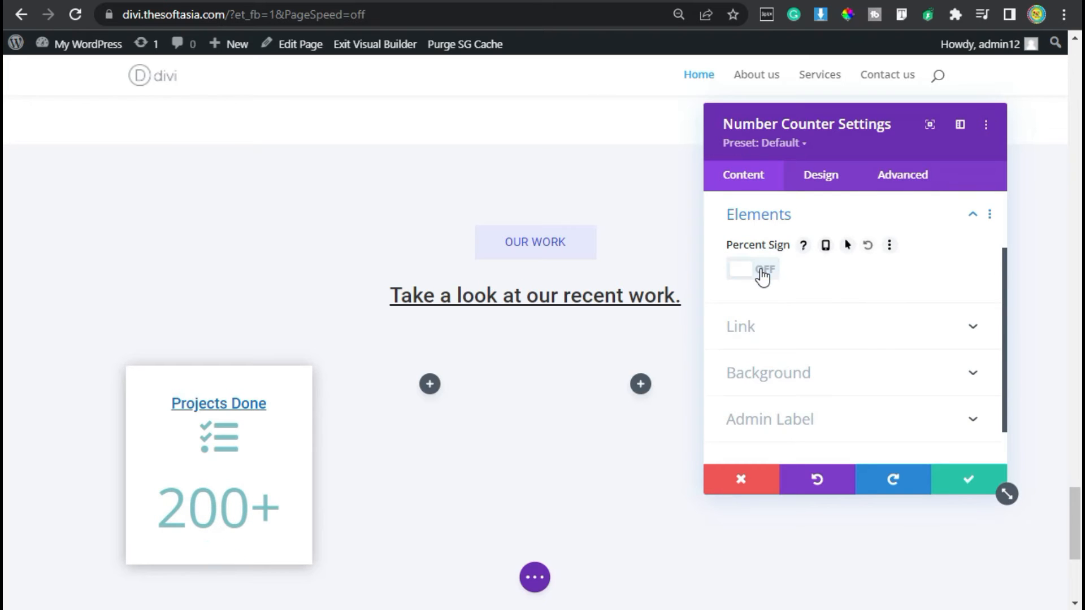
Set the counter's number font to Roboto with the Thin font weight.
left_click(820, 180)
left_click(800, 246)
left_click(799, 247)
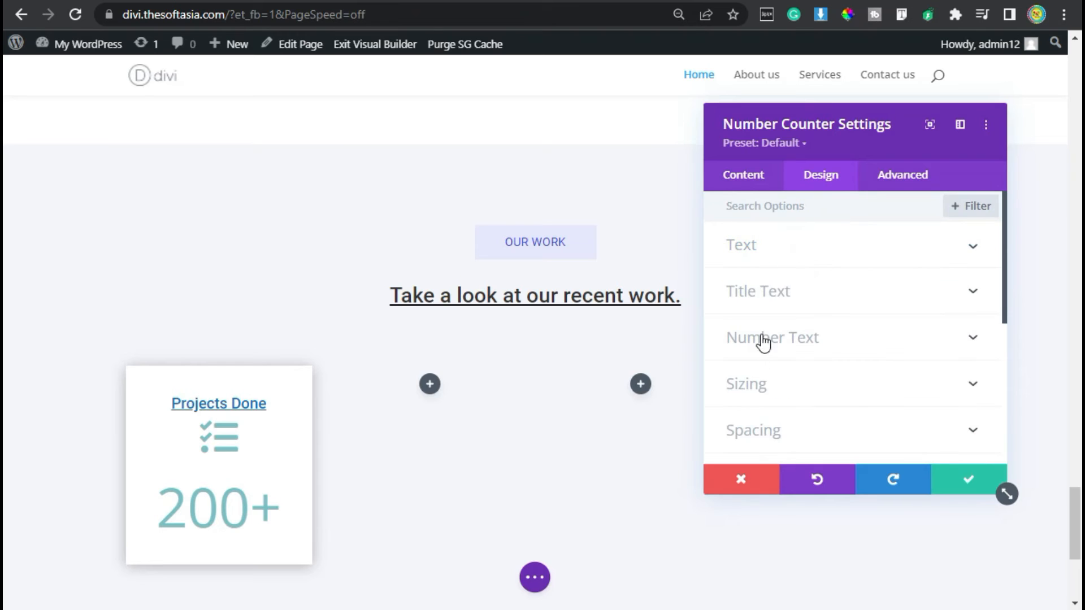
left_click(802, 338)
left_click(764, 277)
left_click(767, 277)
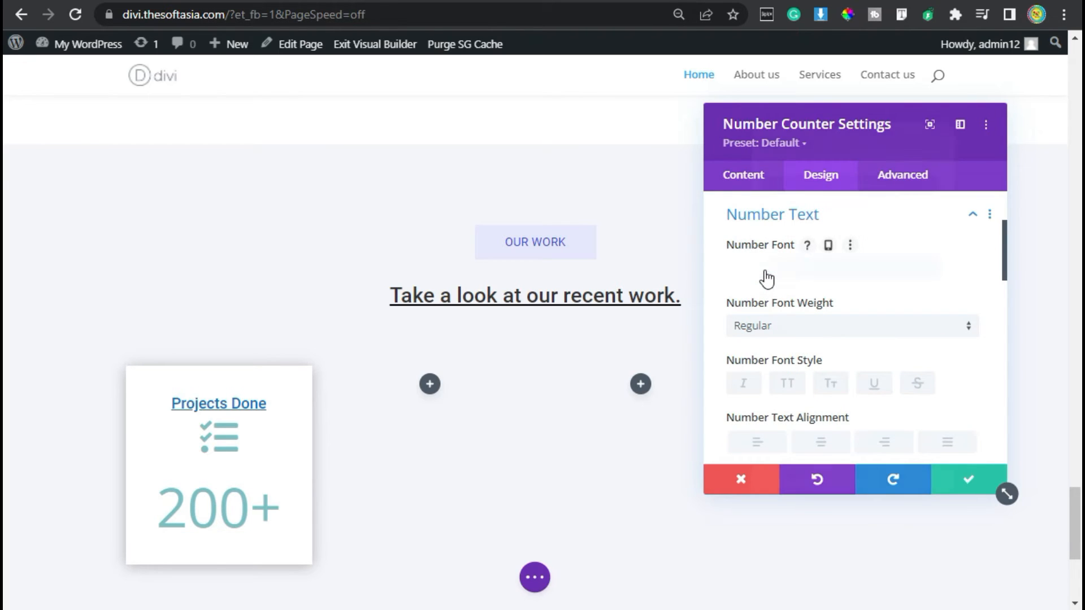
type("roboto")
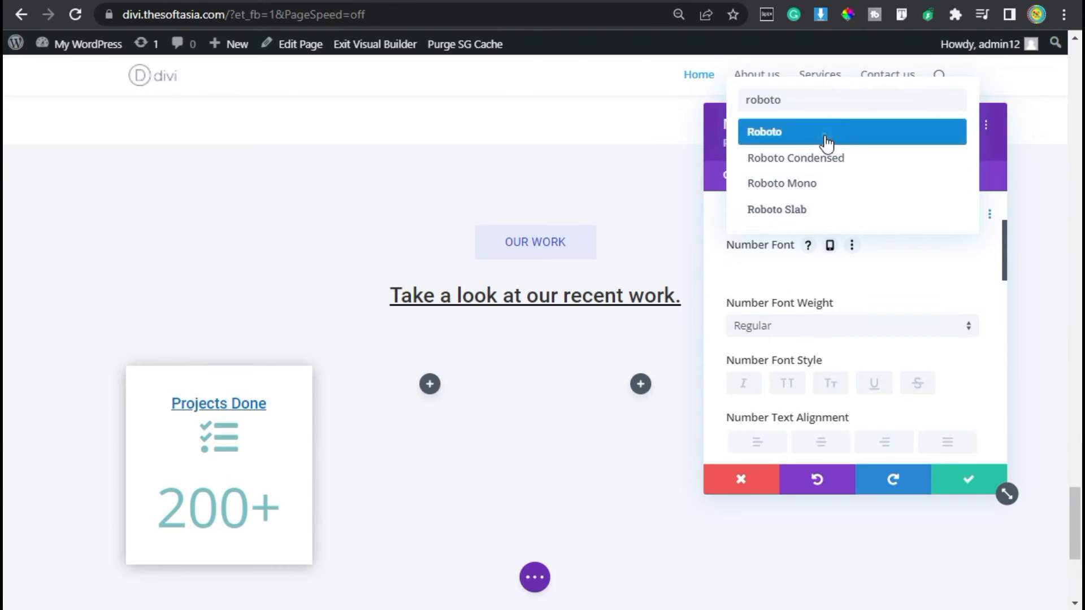
left_click(826, 143)
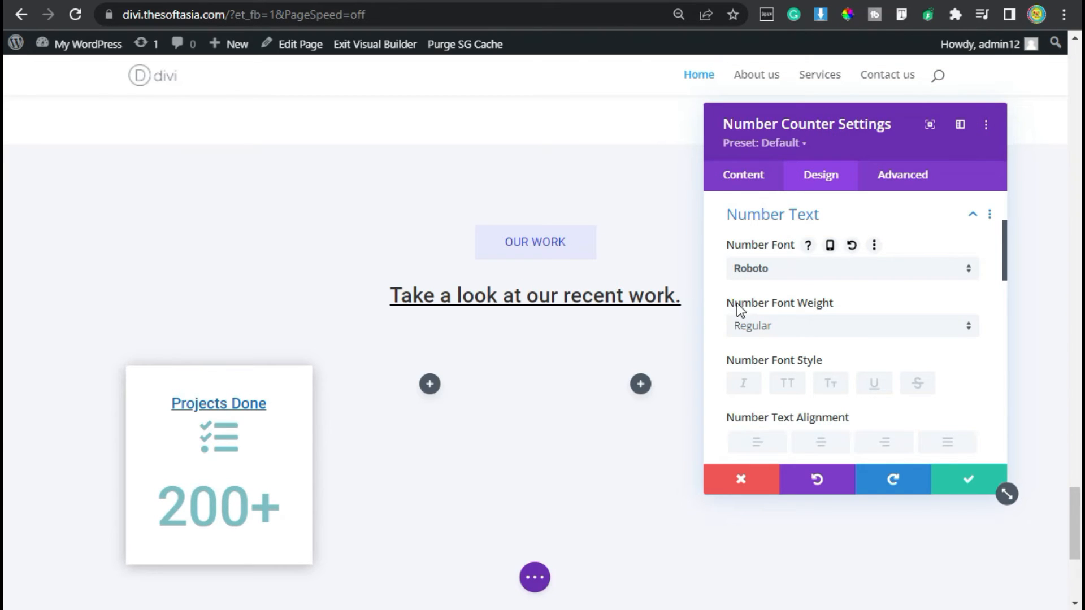
left_click(855, 333)
left_click(834, 346)
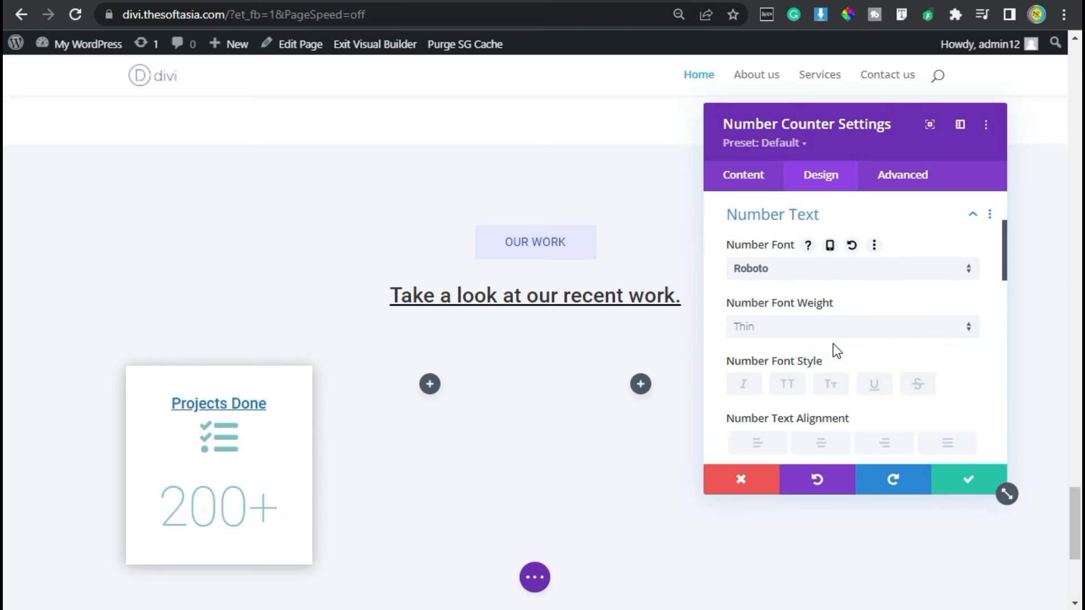
Center the counter's number text, reduce its text size, and save the module.
scroll(834, 351, "down", 2)
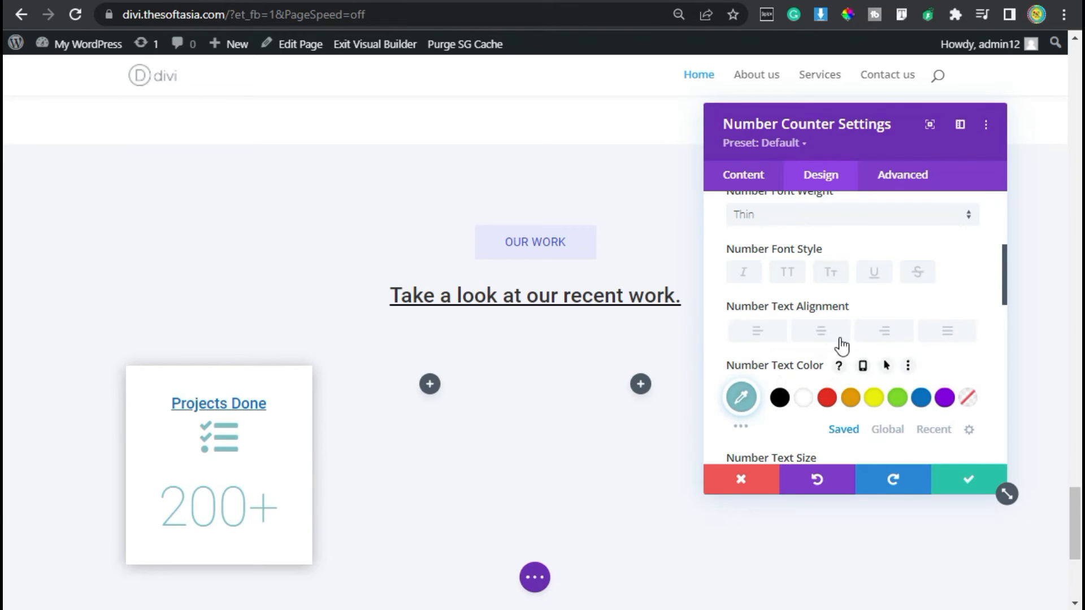
left_click(822, 334)
scroll(858, 392, "down", 2)
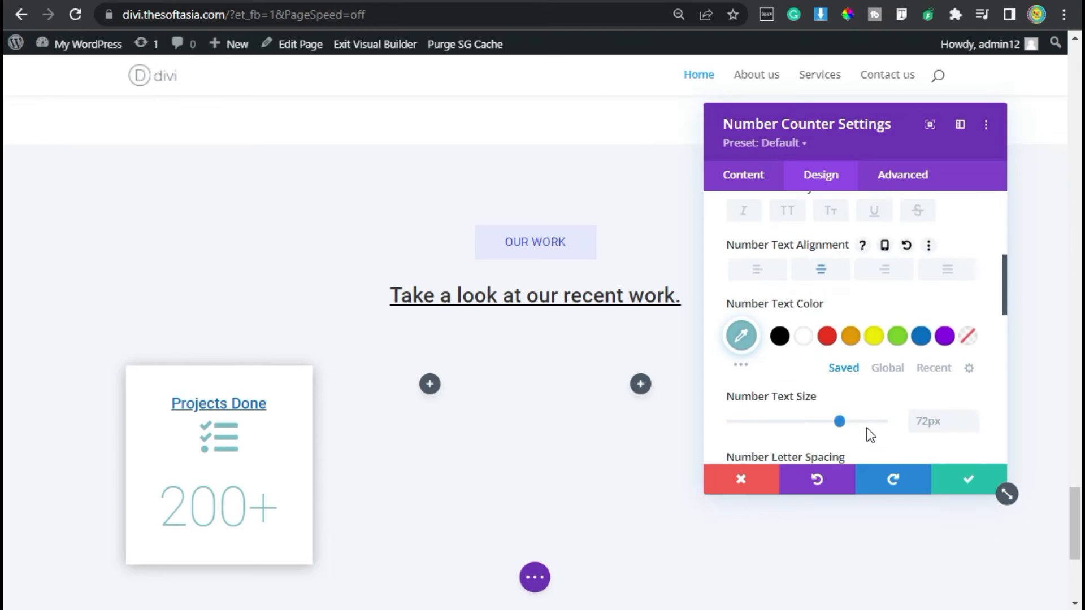
left_click(933, 369)
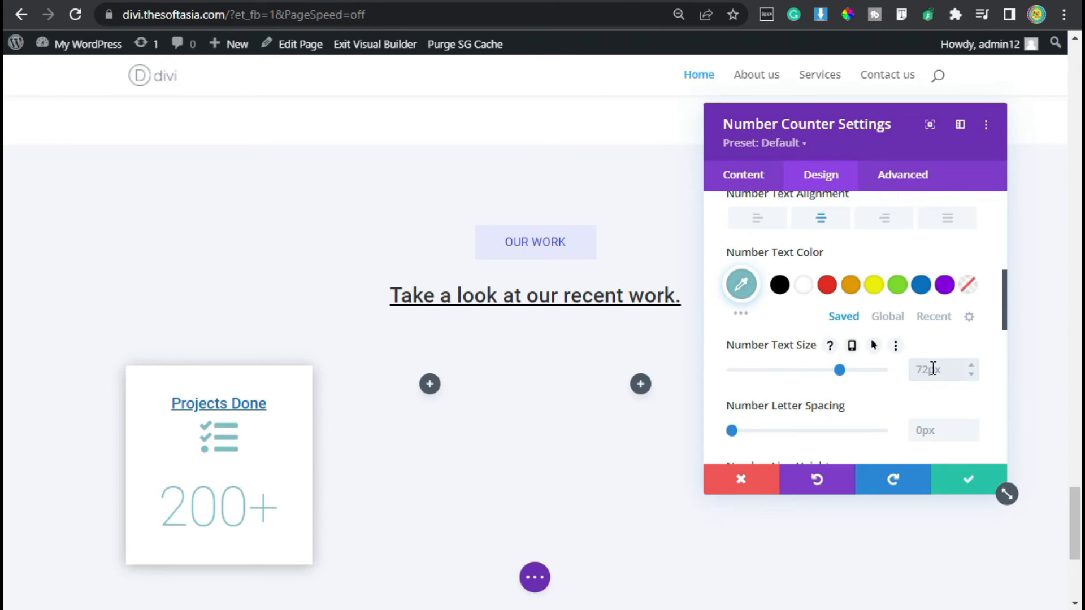
scroll(915, 401, "down", 6)
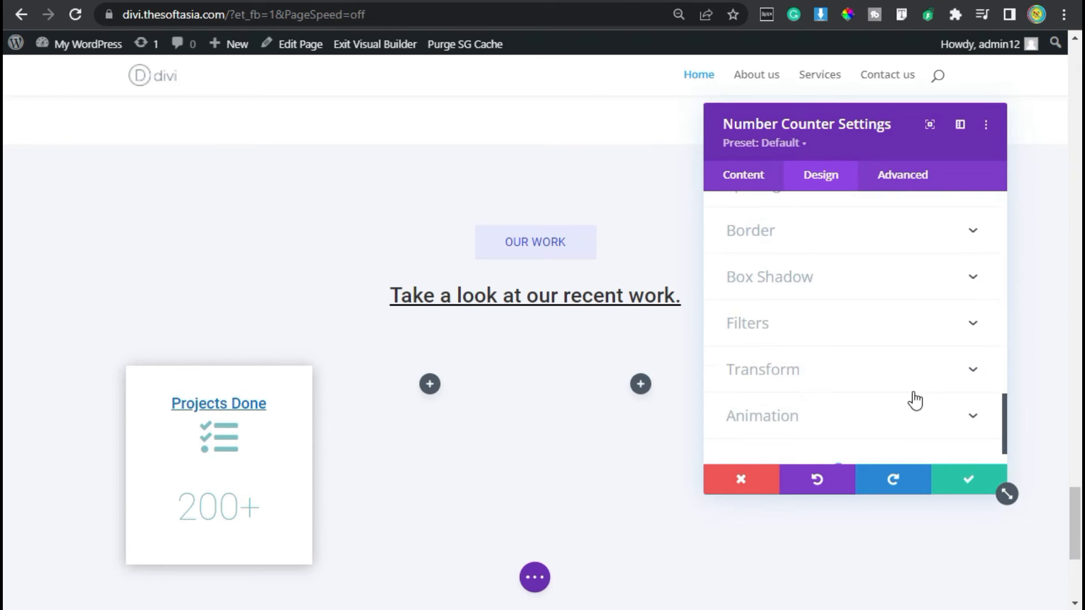
scroll(893, 308, "up", 2)
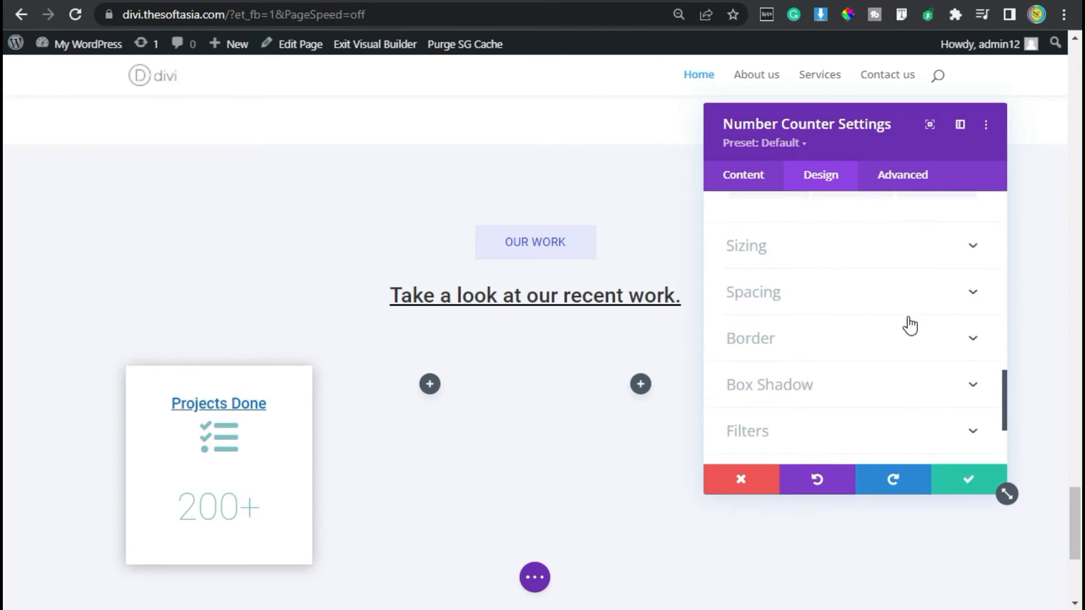
left_click(962, 487)
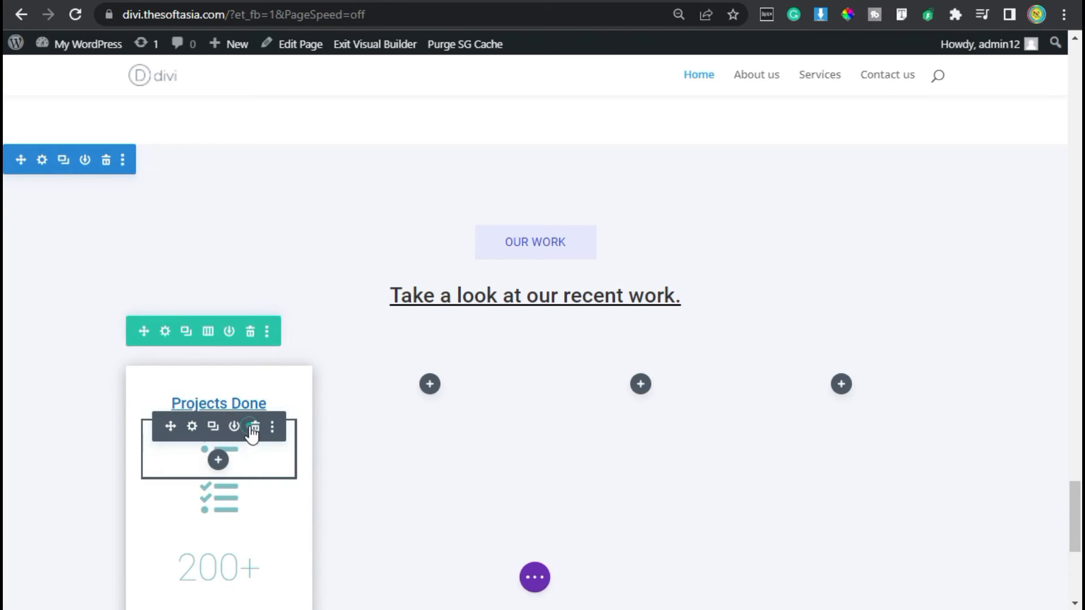
Add the custom CSS "margin-bottom: 10px;" to the checklist blurb's Blurb Image element and save the module.
left_click(194, 430)
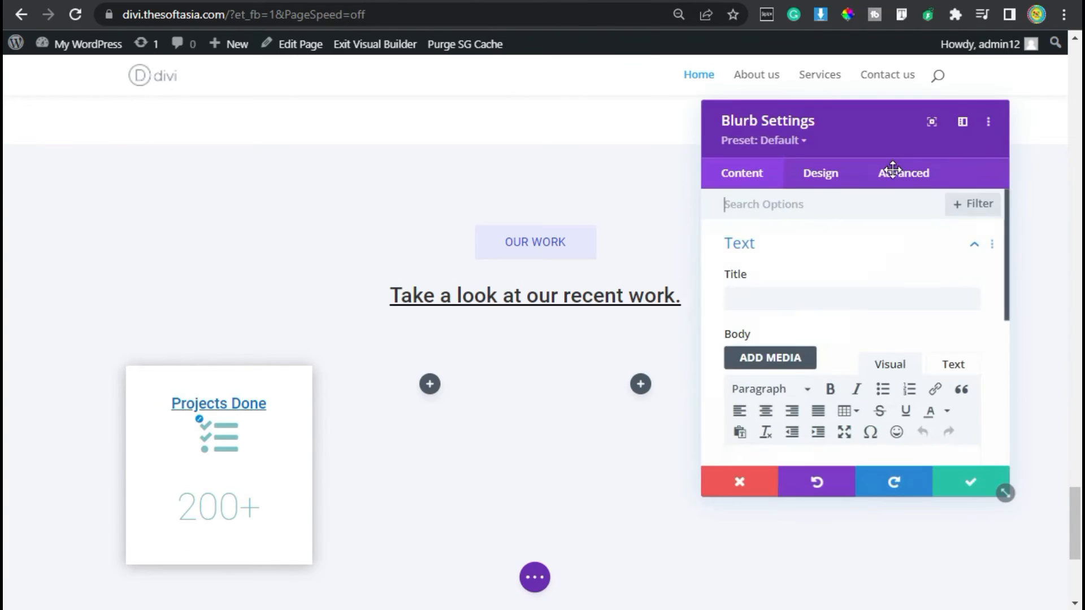
left_click(900, 177)
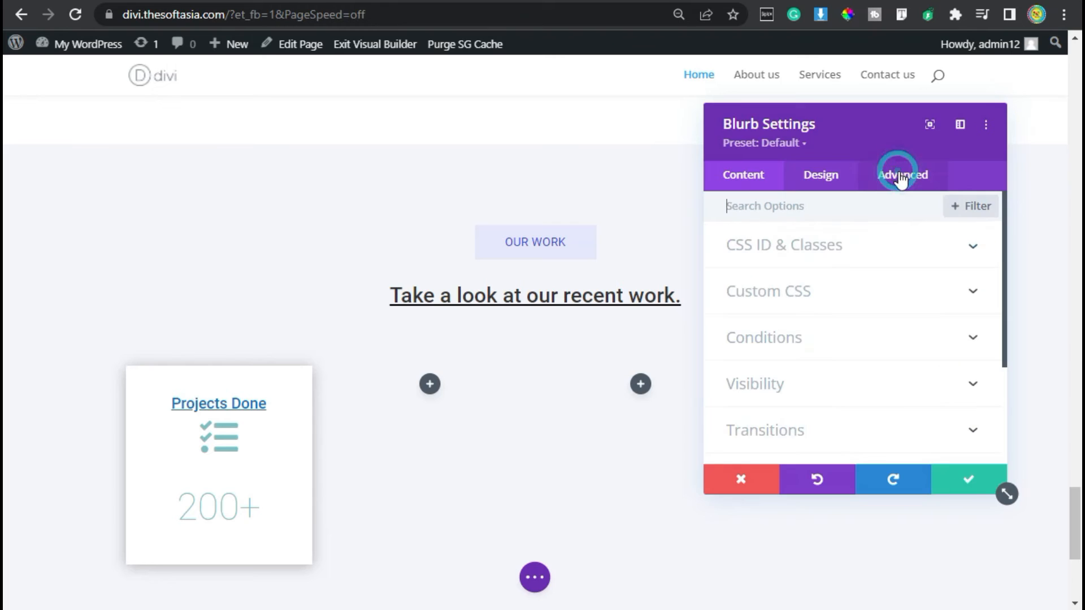
left_click(825, 294)
scroll(819, 302, "down", 6)
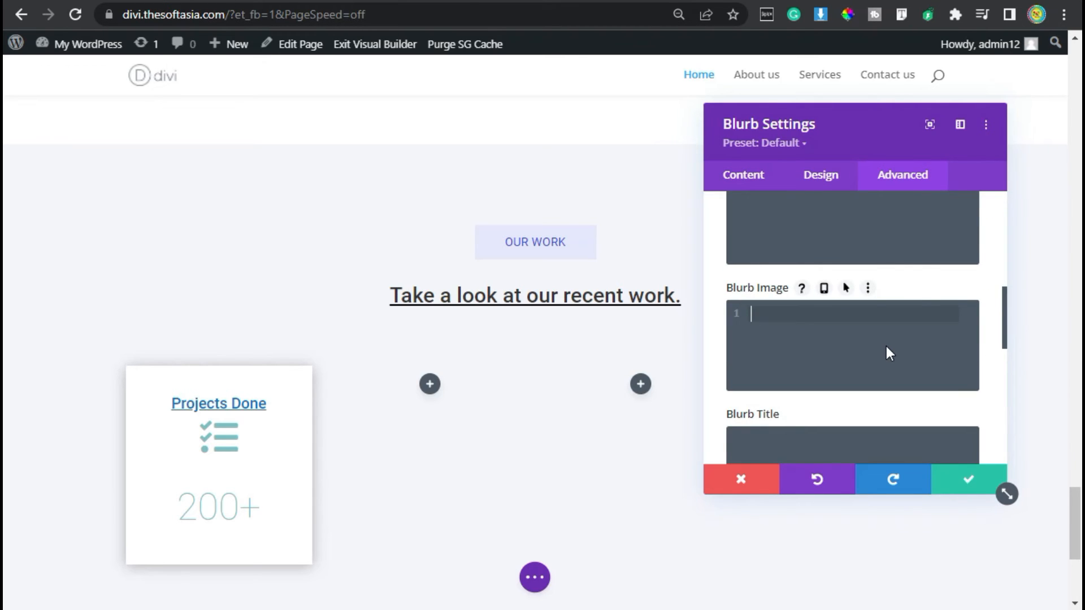
type("margin")
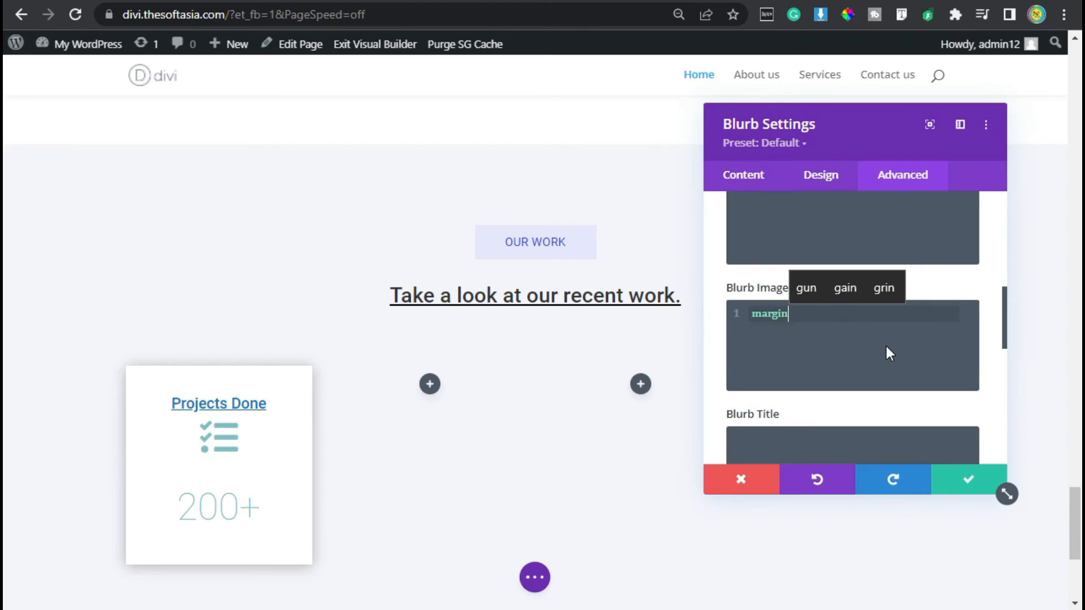
type("-")
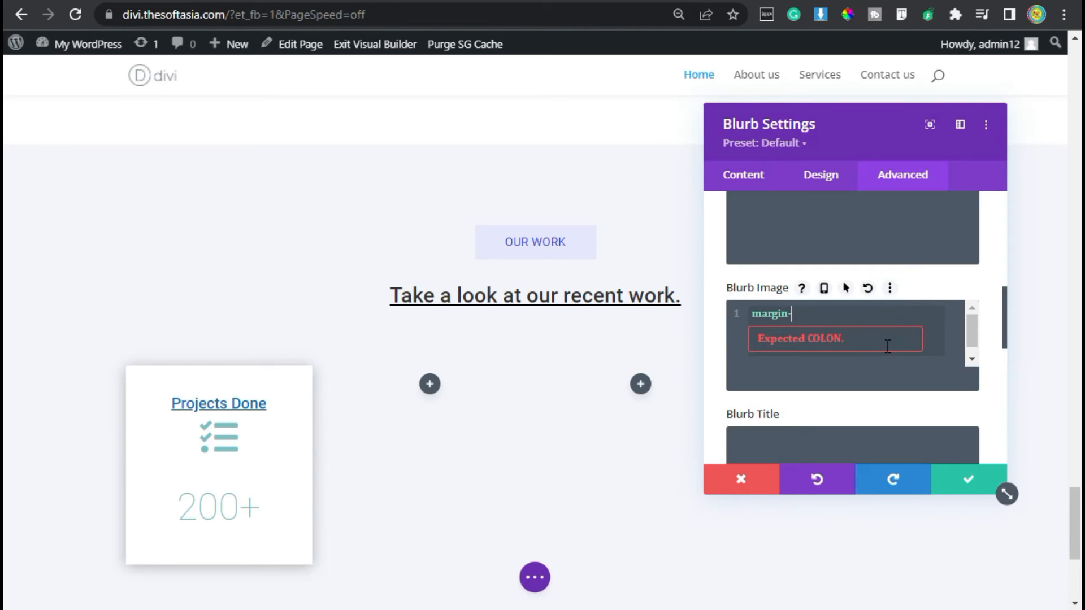
type("bottom")
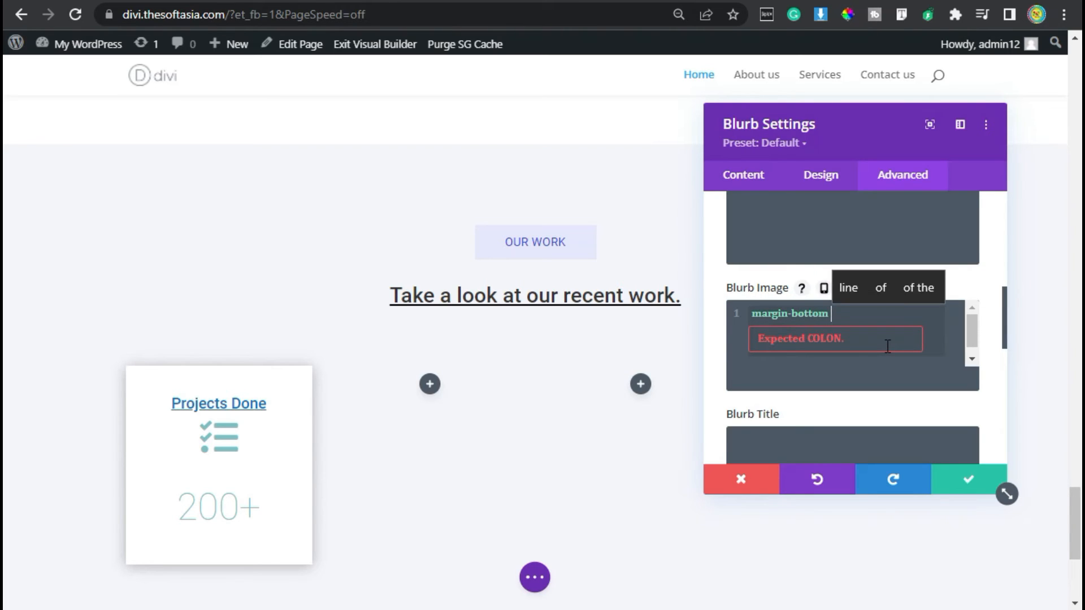
key("BackSpace")
type(": 10px;")
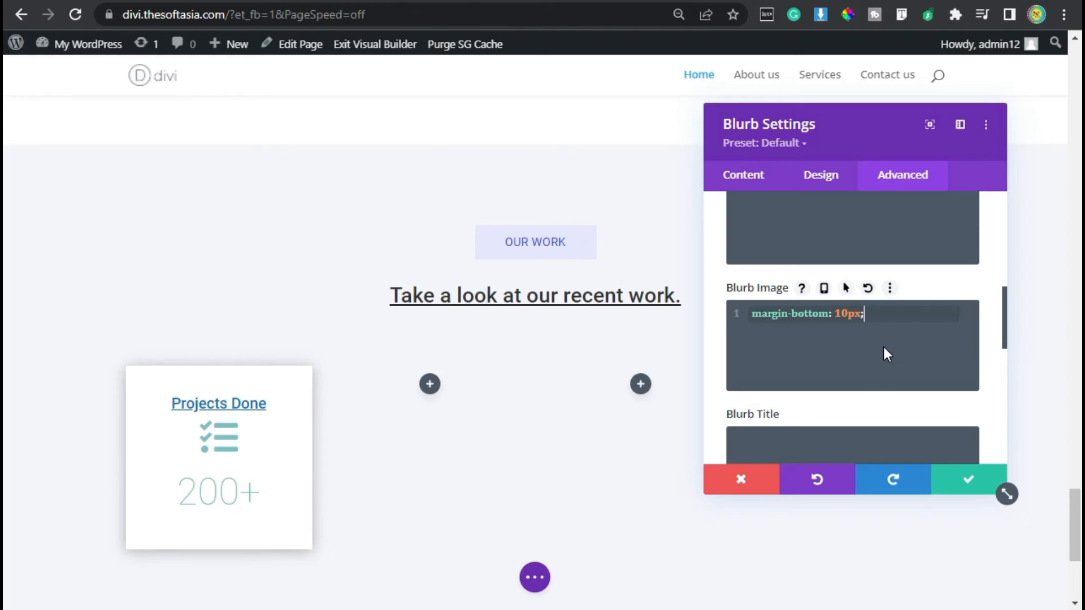
left_click(963, 489)
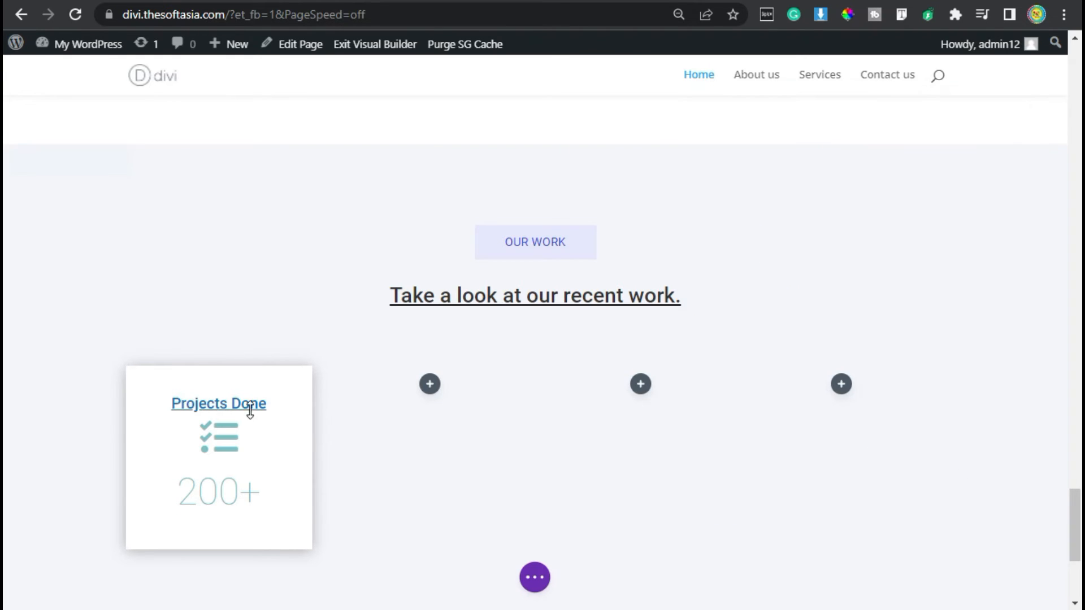
Increase the bottom margin of the "Projects Done" text module to add space above the icon, and save it.
mouse_move(193, 410)
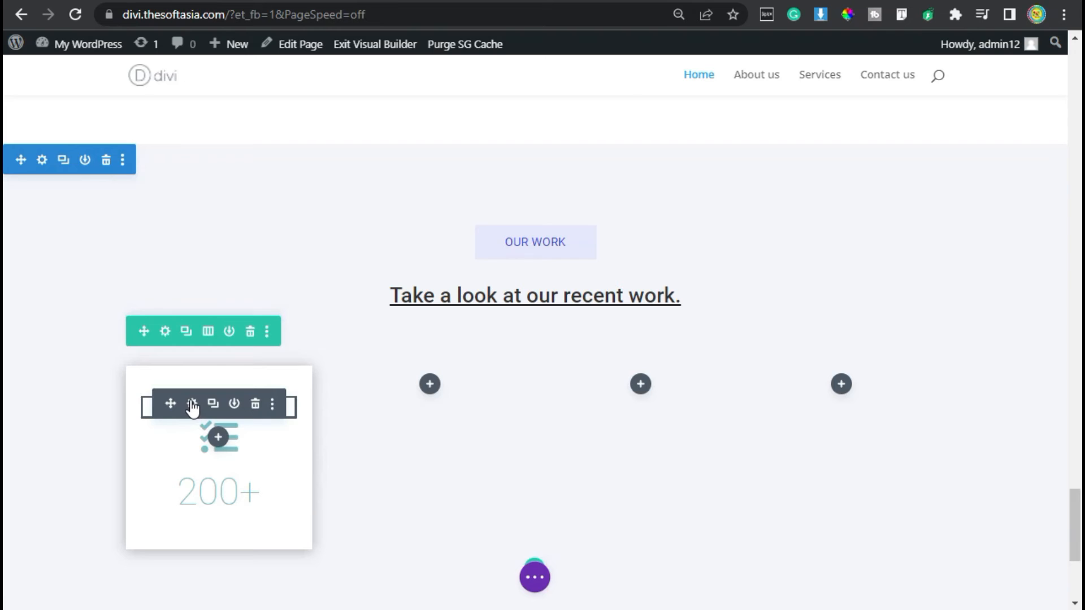
left_click(192, 402)
left_click(827, 169)
left_click(763, 386)
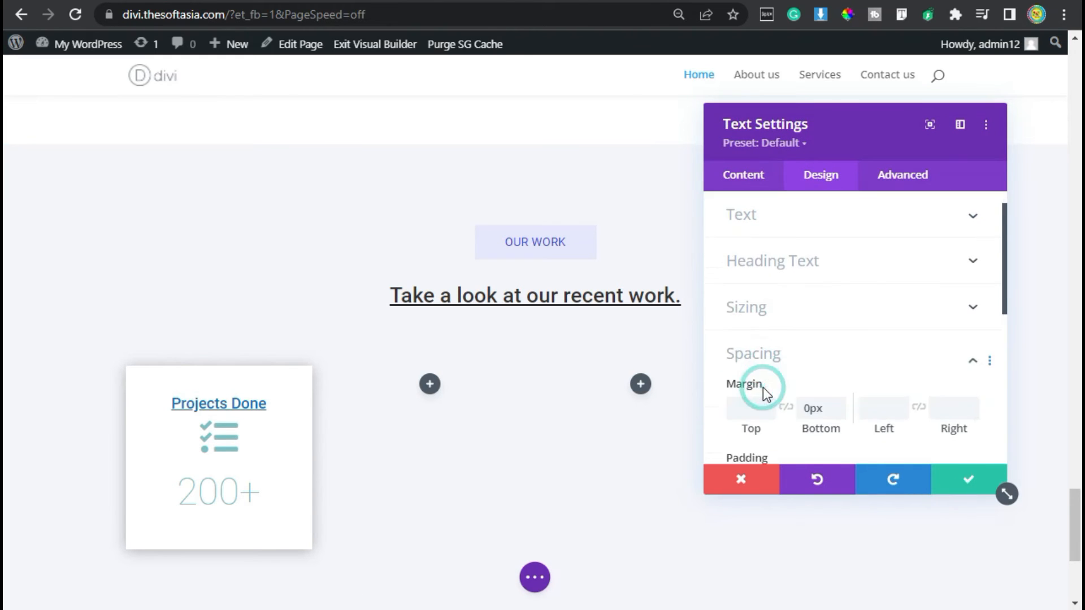
left_click(821, 269)
key("BackSpace")
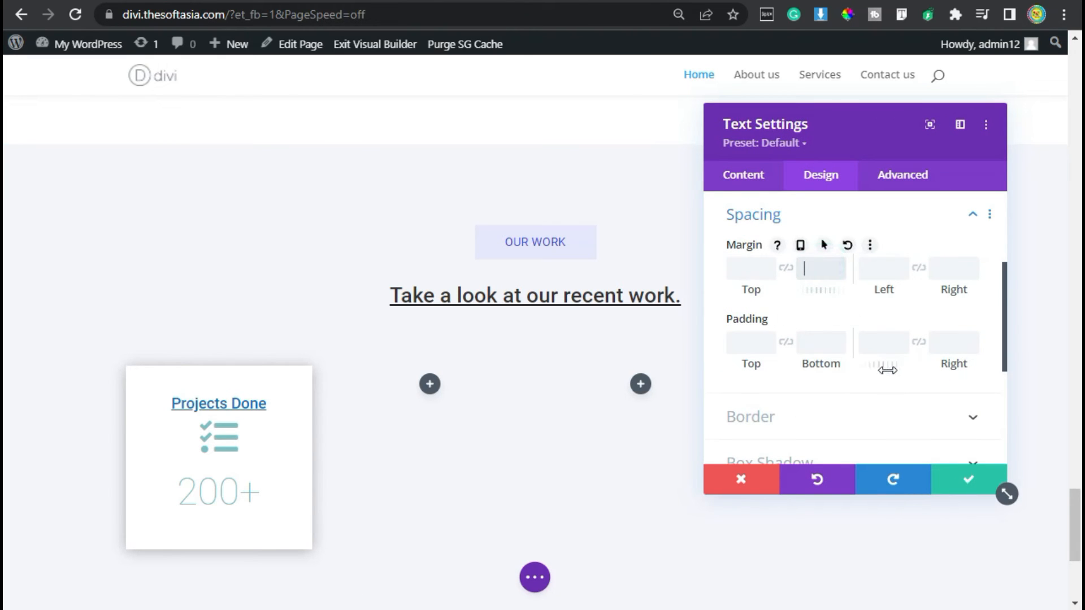
left_click(952, 484)
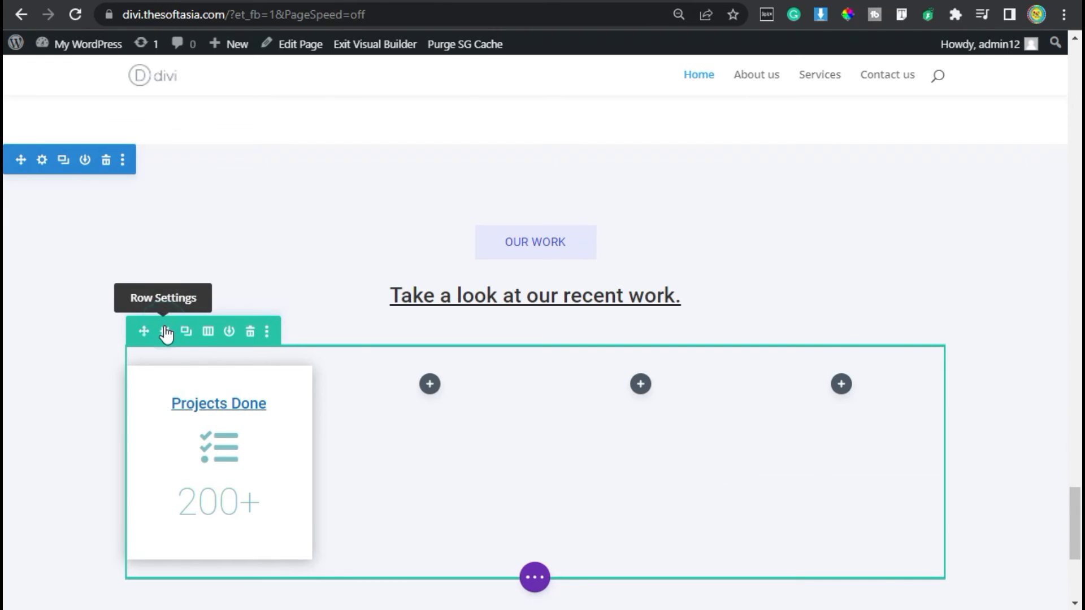
Round the border corners of the card row's first column with a radius of 8.
left_click(166, 334)
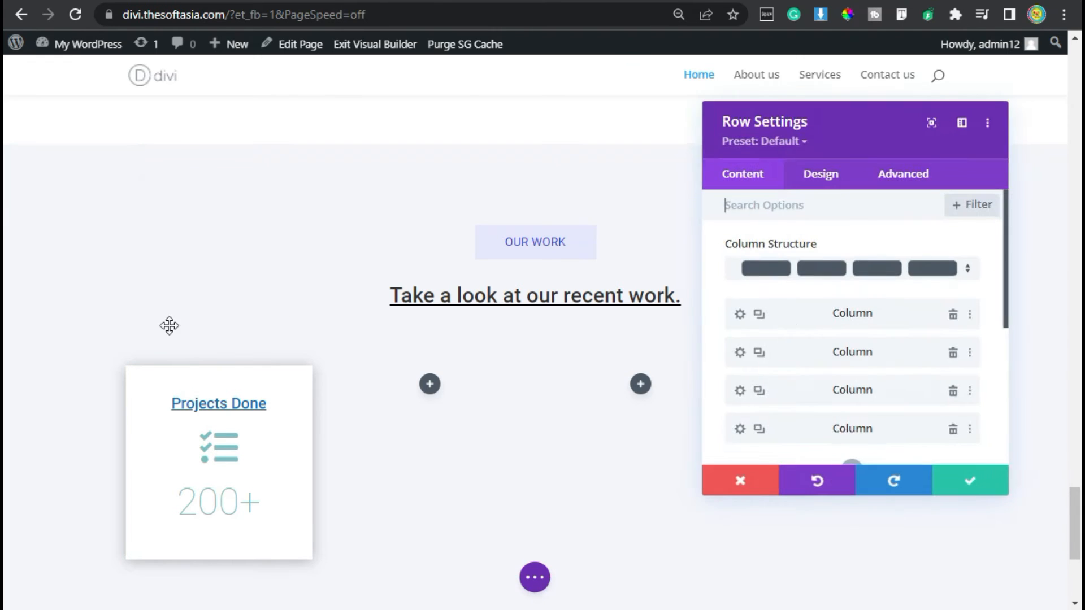
left_click(739, 312)
left_click(840, 182)
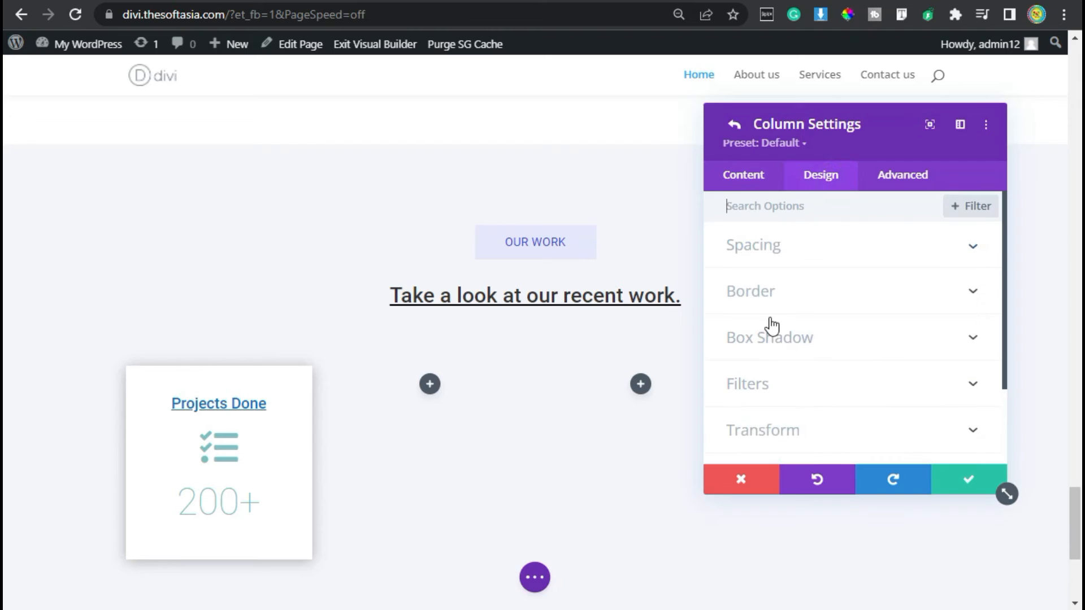
left_click(779, 298)
left_click(763, 281)
type("8")
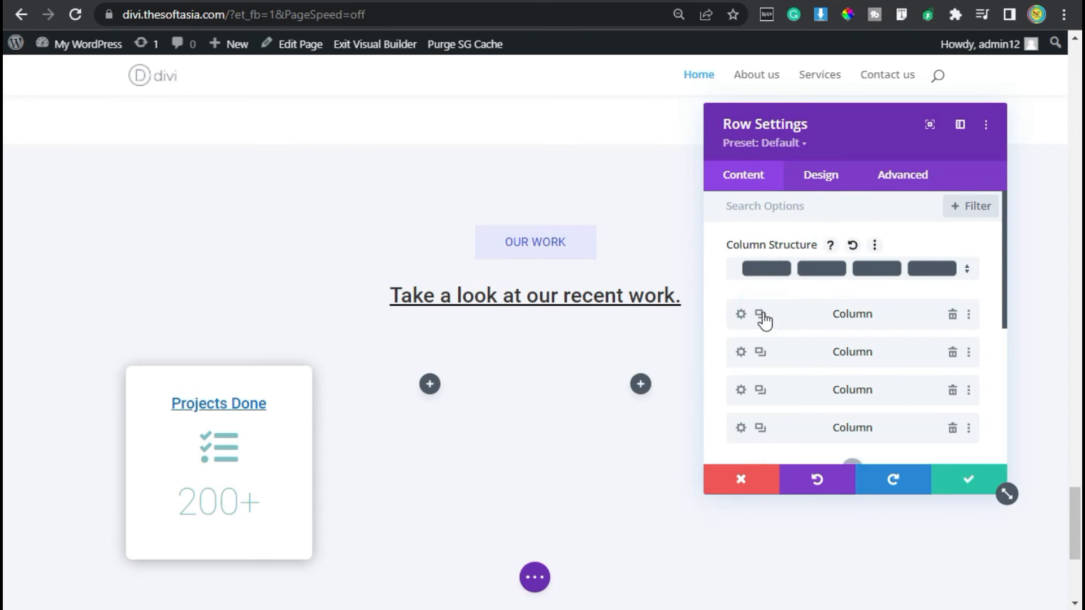
Duplicate the finished card column to fill the row, delete the surplus empty columns to leave four, and save the row.
left_click(761, 316)
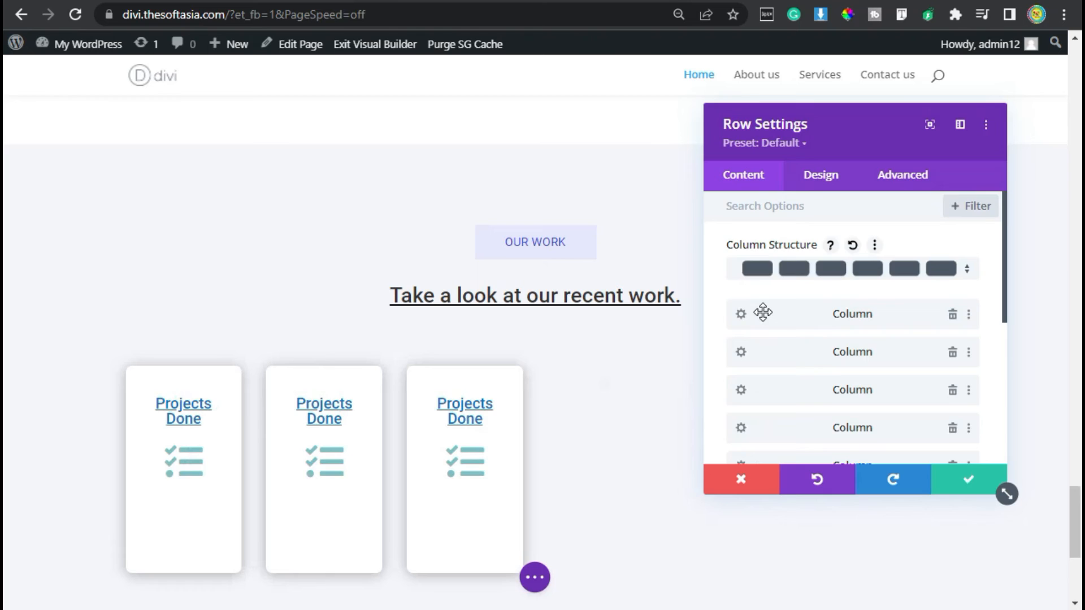
scroll(839, 353, "down", 4)
left_click(953, 354)
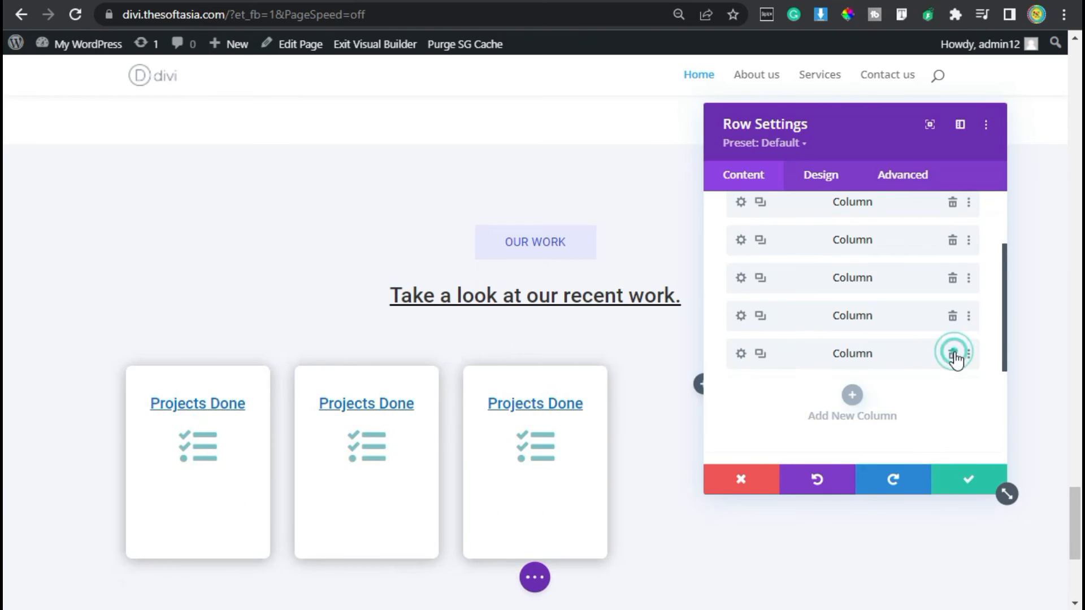
left_click(953, 352)
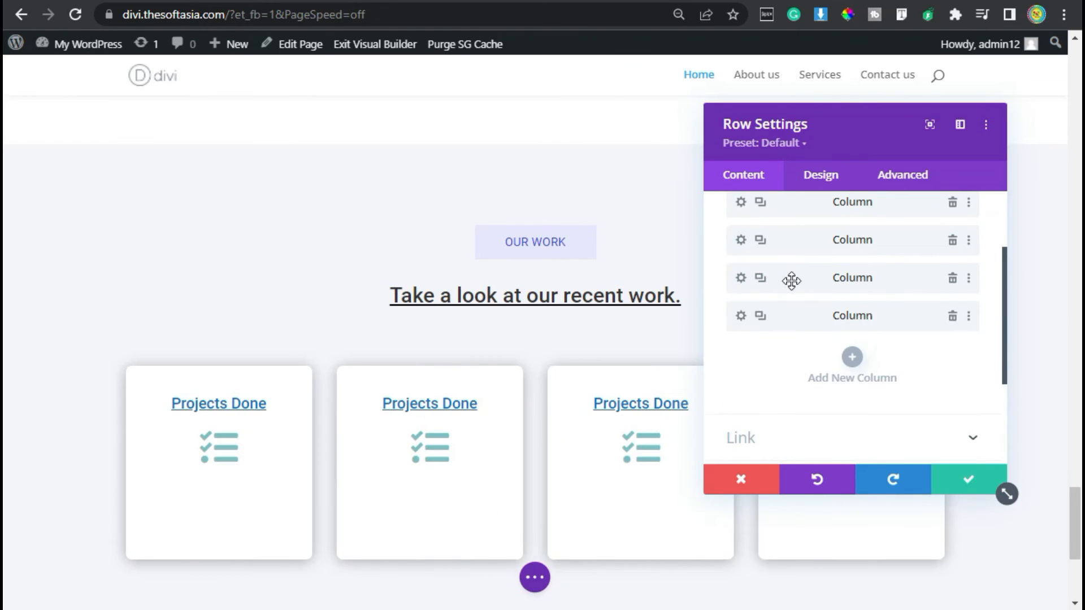
left_click(969, 484)
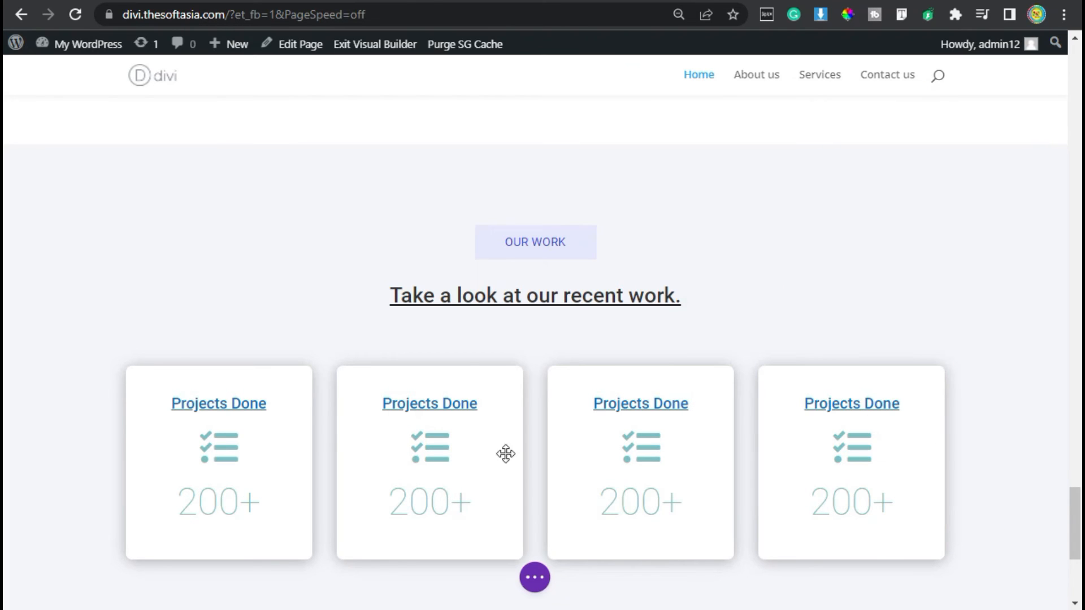
Change the second card's title text to "Satisfied Clients" and save the text module.
scroll(870, 427, "down", 2)
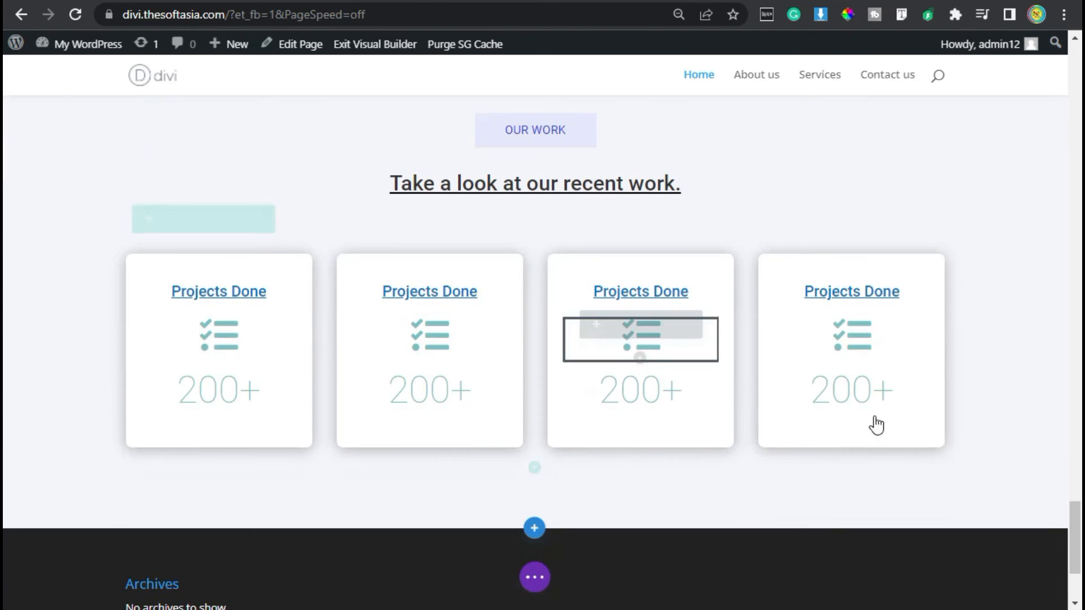
mouse_move(430, 294)
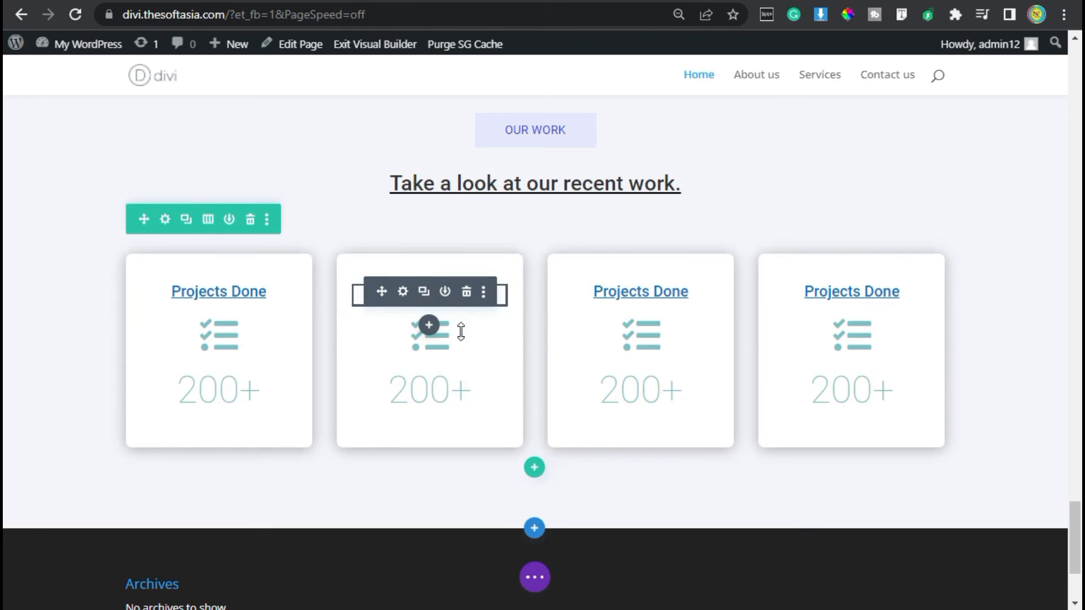
left_click(405, 294)
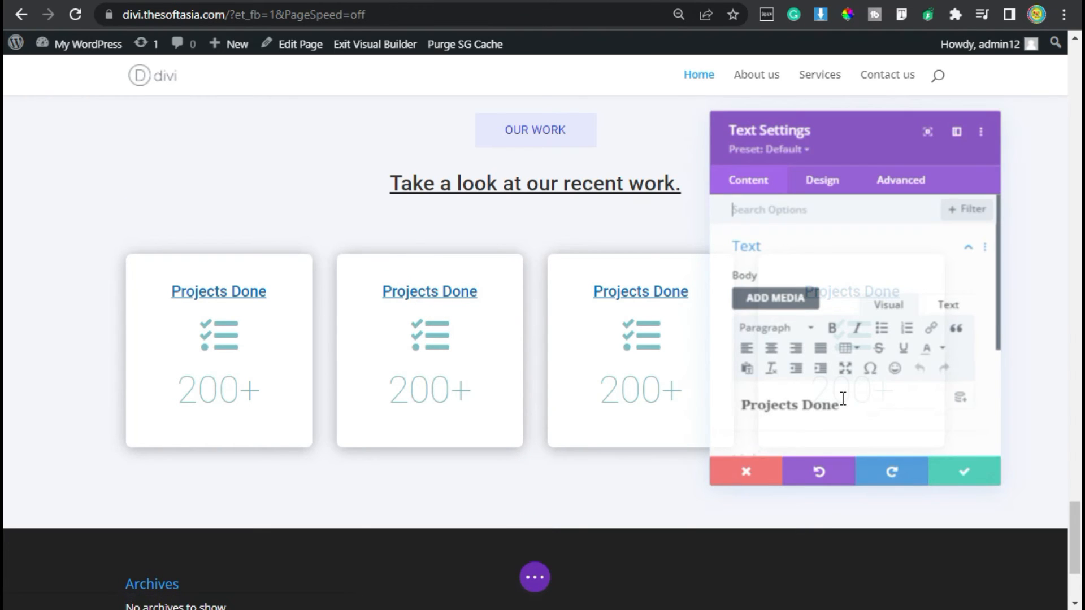
triple_click(837, 407)
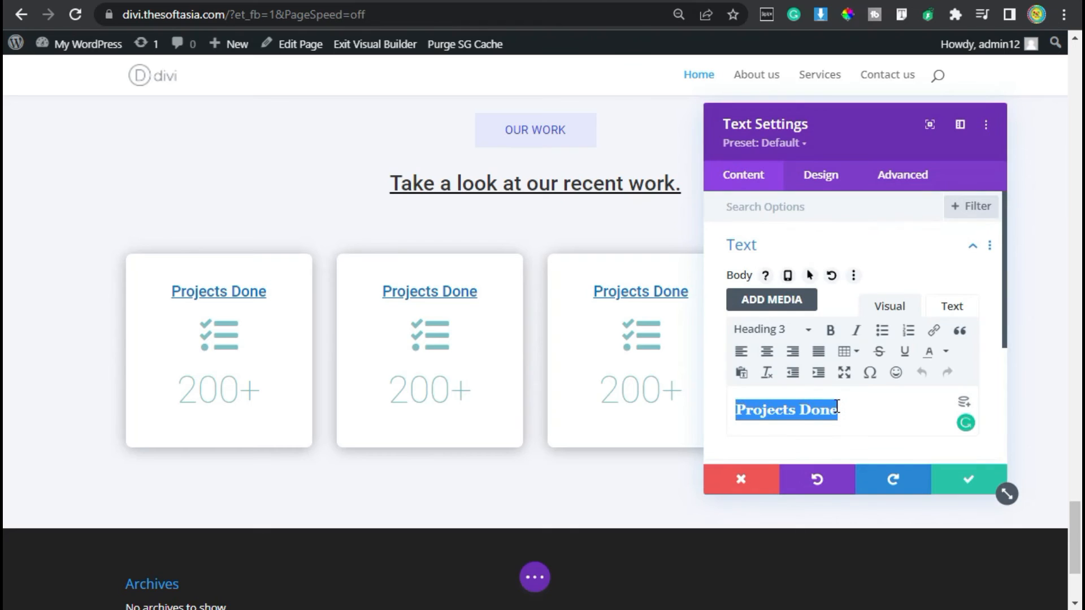
type("Sat")
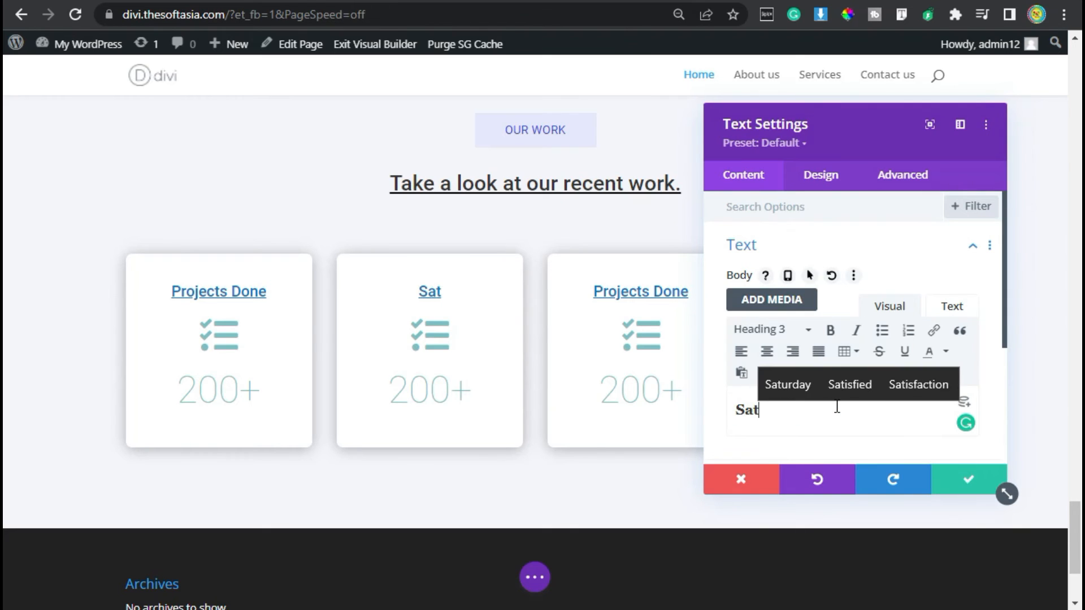
type("isfied Clients")
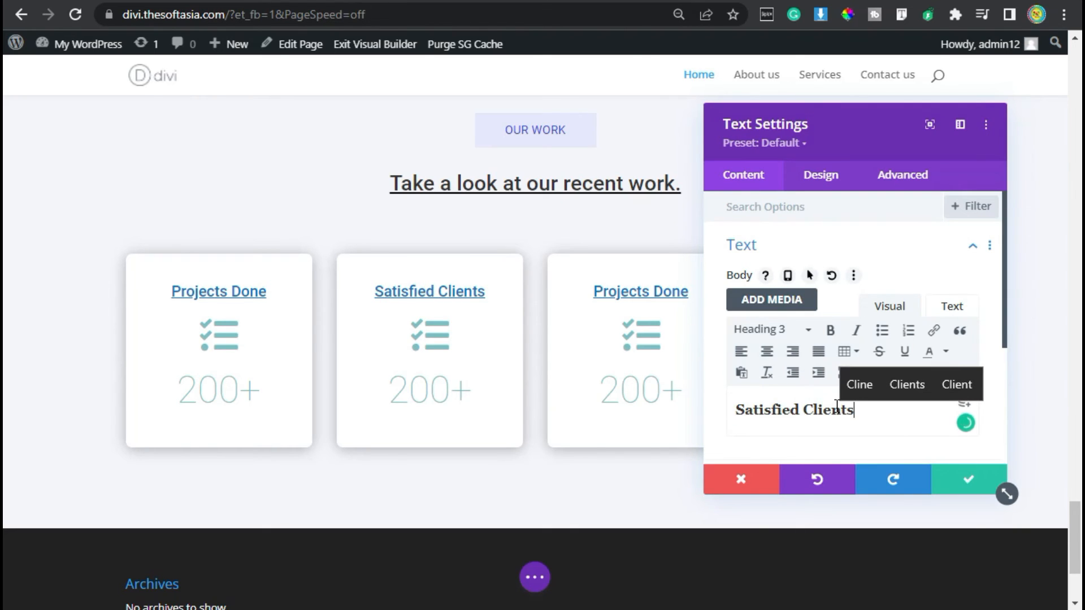
left_click(965, 483)
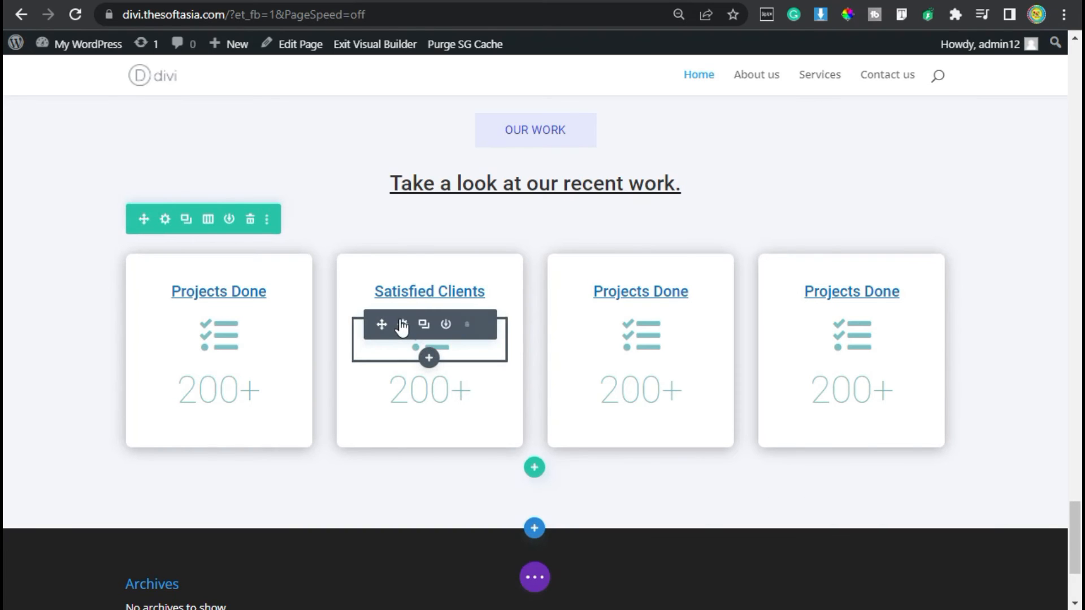
Replace the second card's blurb icon with the clinking glasses, found by searching the icons for "cli", and save the module.
left_click(402, 326)
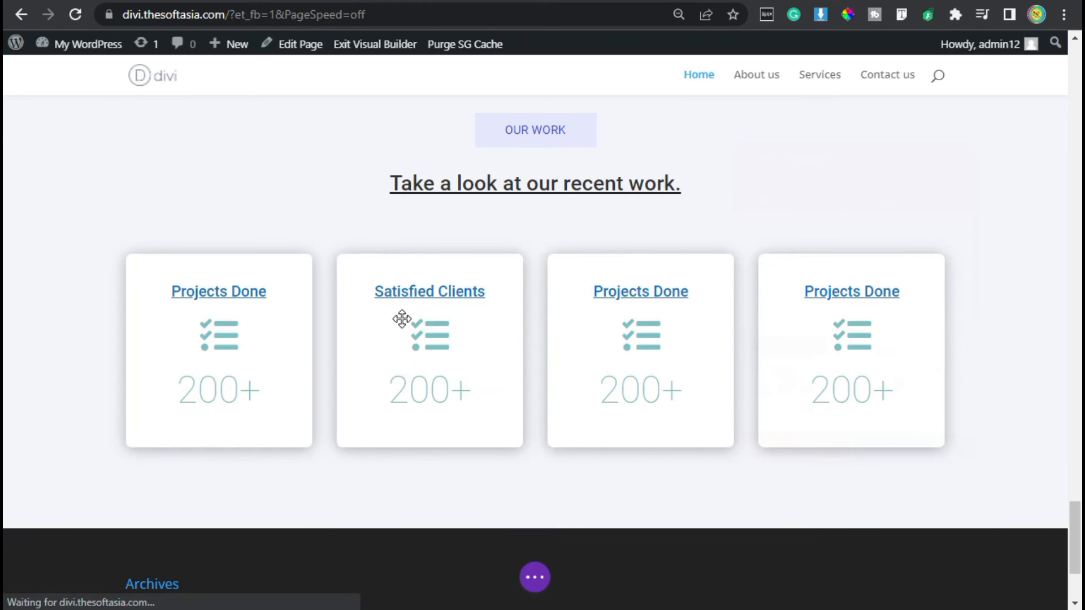
scroll(829, 347, "down", 5)
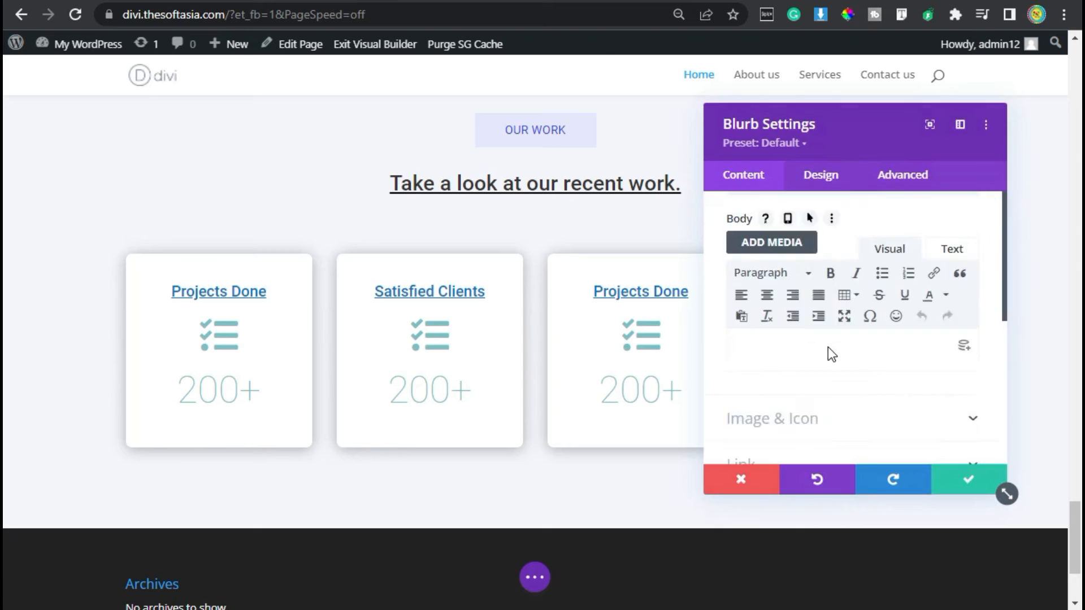
left_click(814, 250)
left_click(809, 332)
type("client")
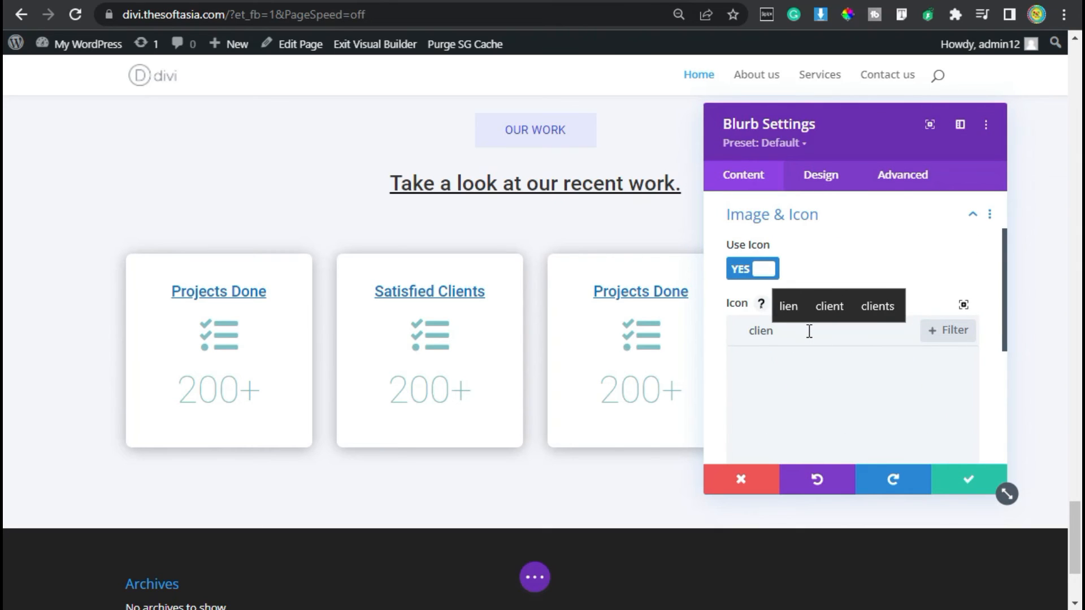
key("BackSpace")
key("BackSpace")
key("BackSpace")
key("BackSpace")
type("i")
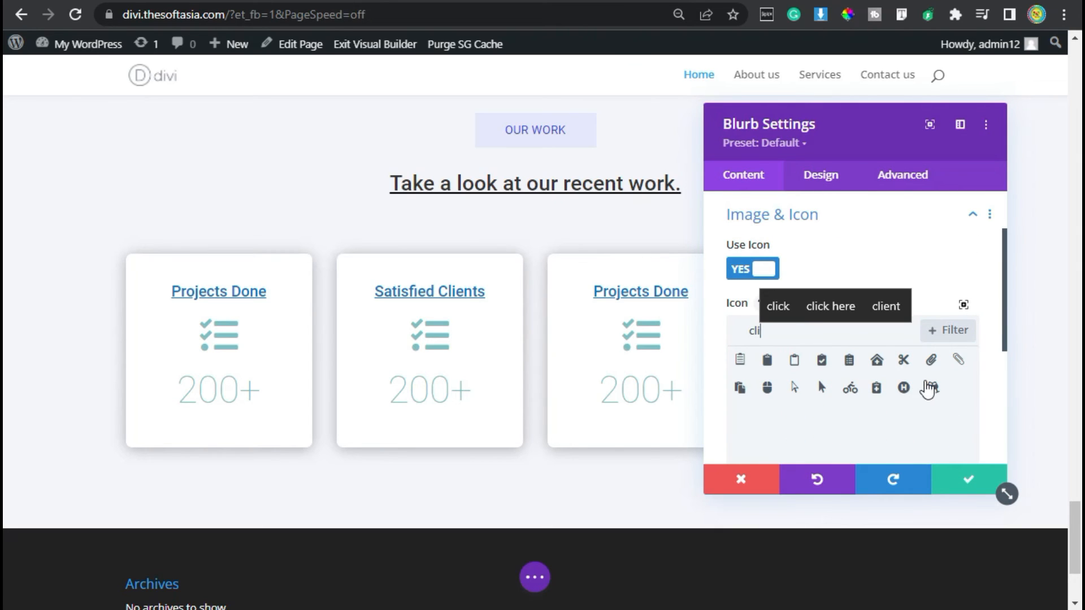
left_click(930, 387)
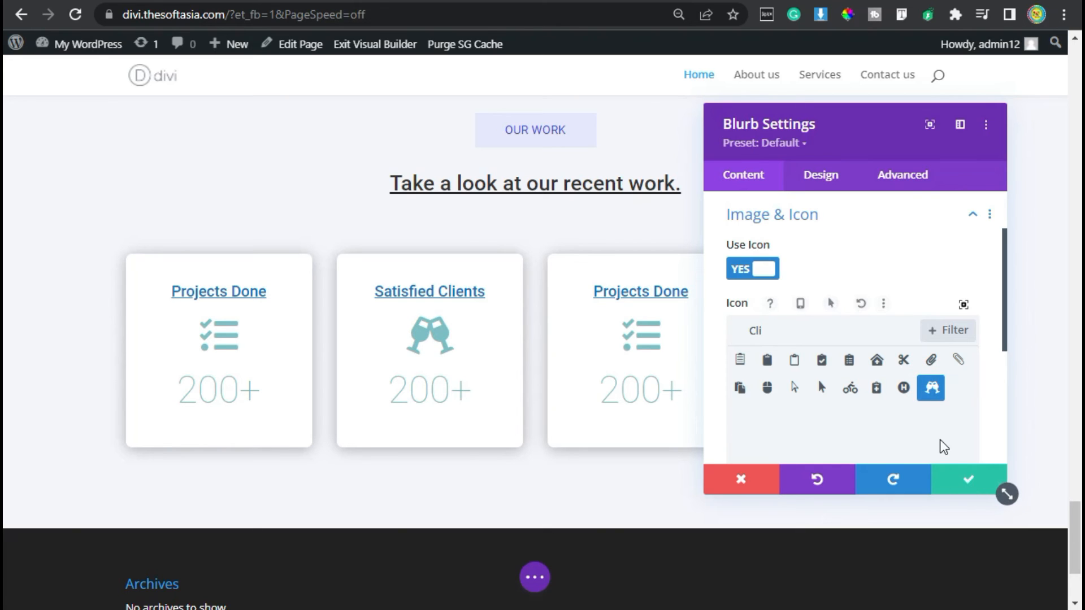
left_click(962, 479)
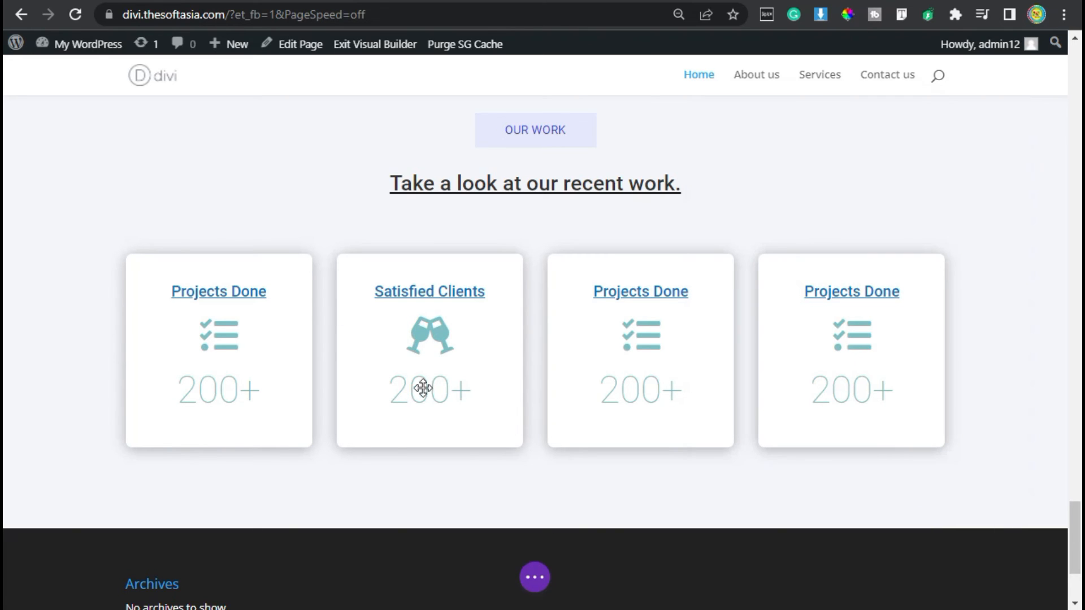
Set the "Satisfied Clients" card's number counter to 120+ and save the module.
mouse_move(429, 384)
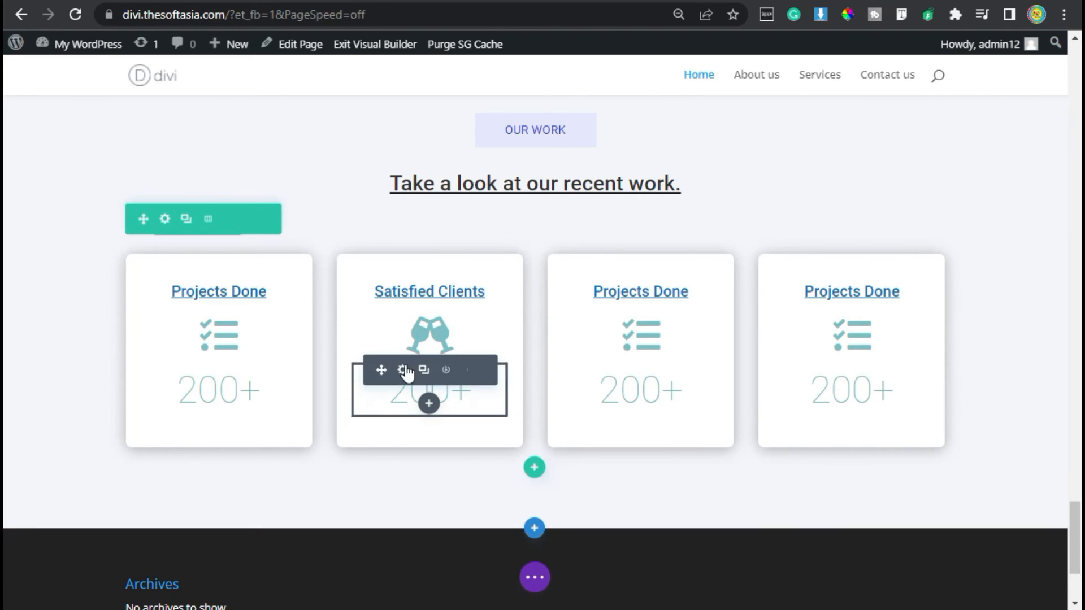
left_click(403, 370)
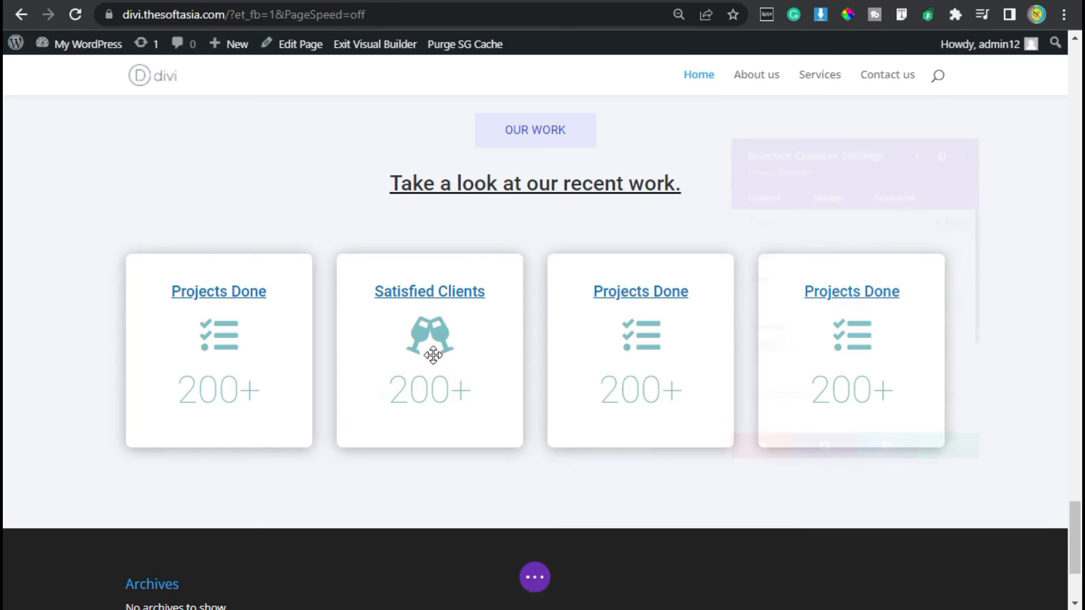
left_click_drag(747, 356, 729, 358)
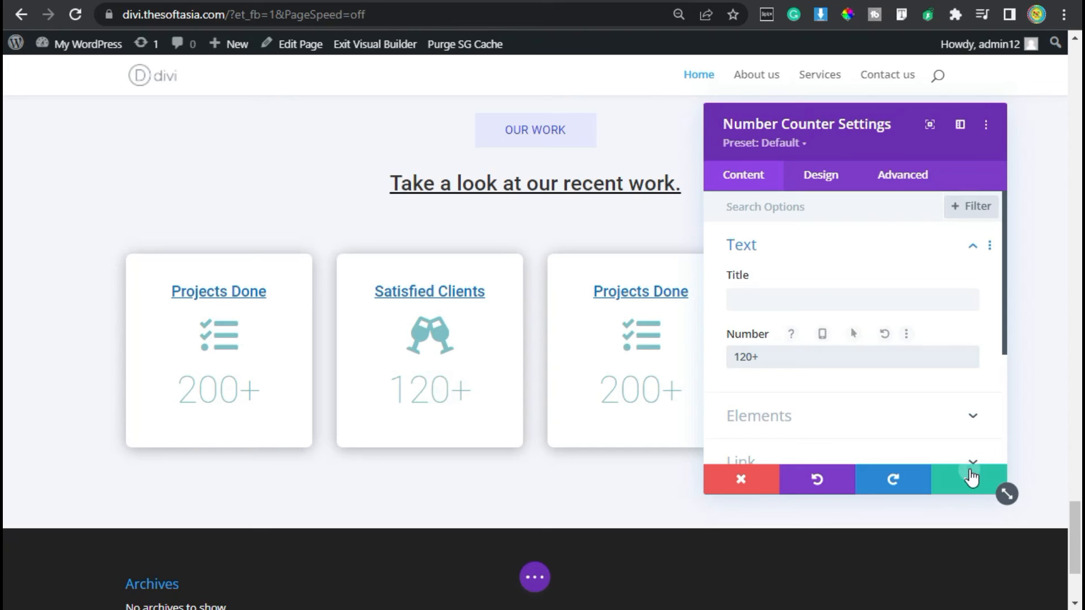
left_click(972, 476)
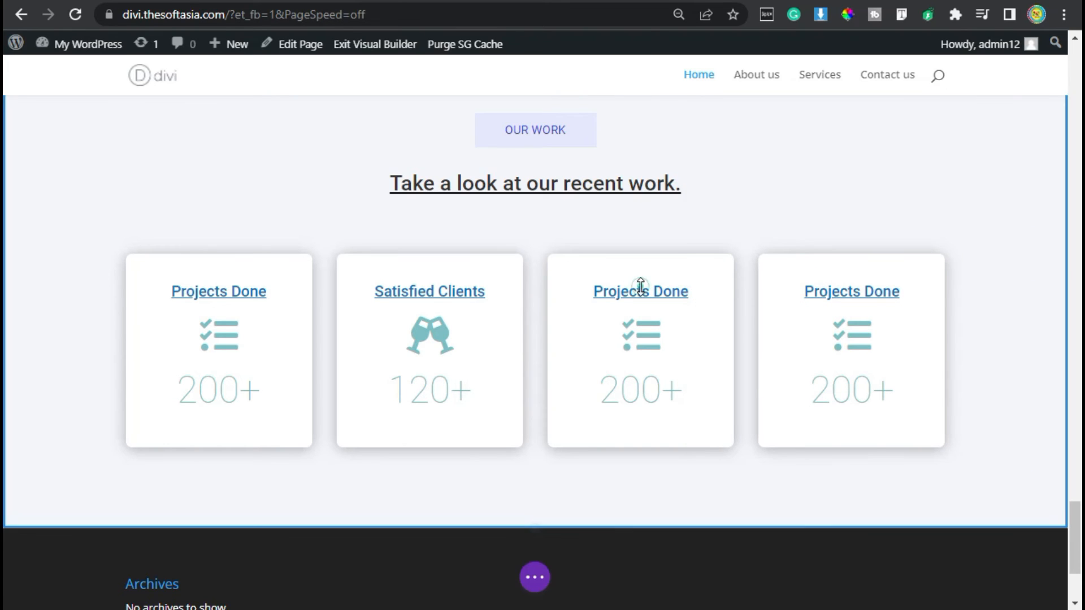
Change the third card's title text to "Countries" and save the text module.
left_click(615, 291)
left_click_drag(741, 406, 838, 411)
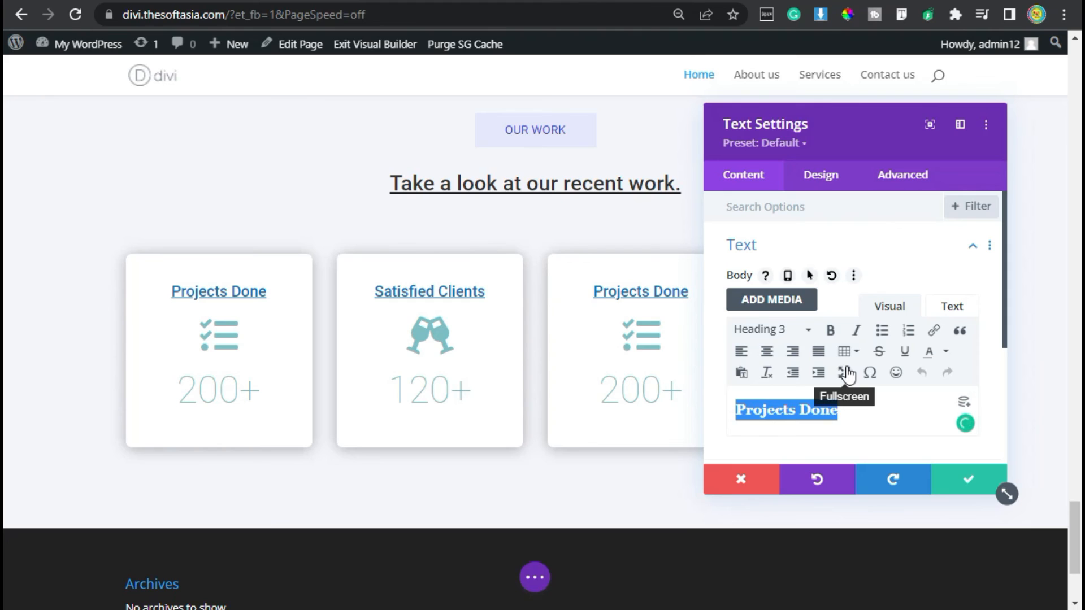
type("Coun")
key("BackSpace")
type("n")
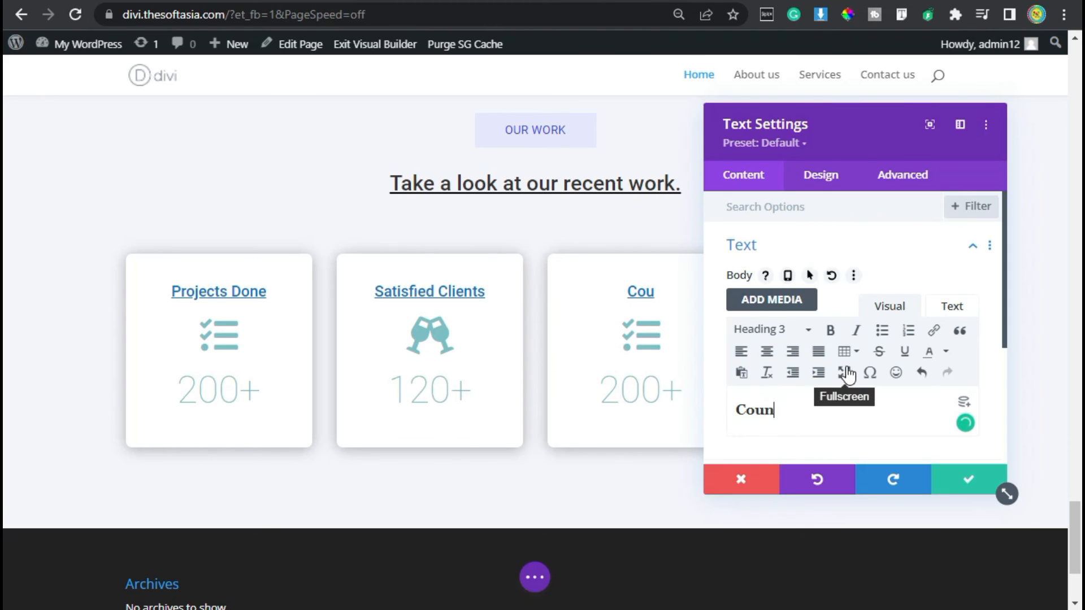
type("tries")
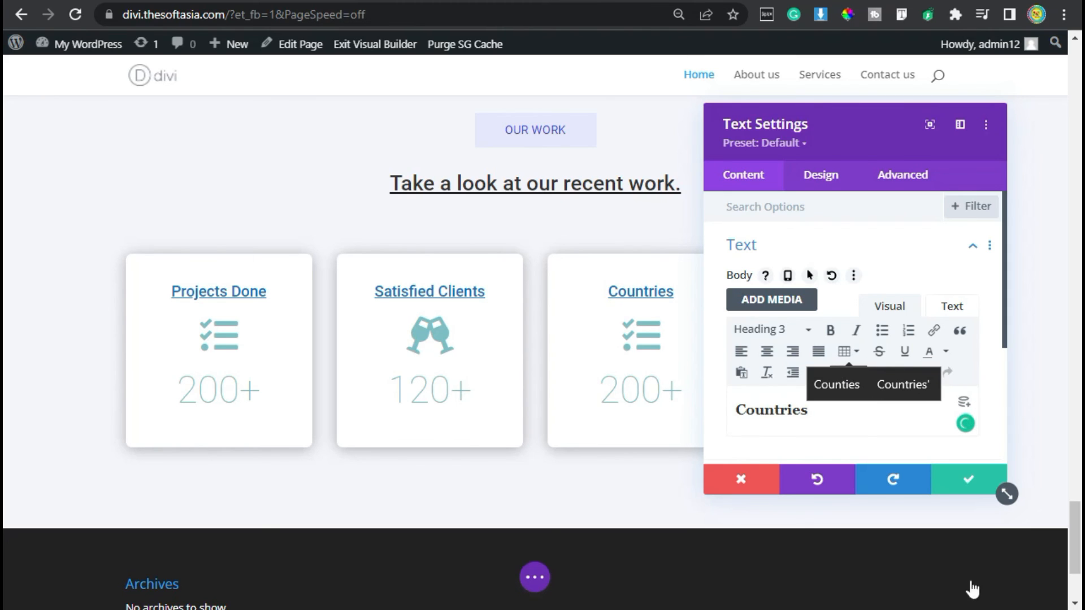
left_click(968, 483)
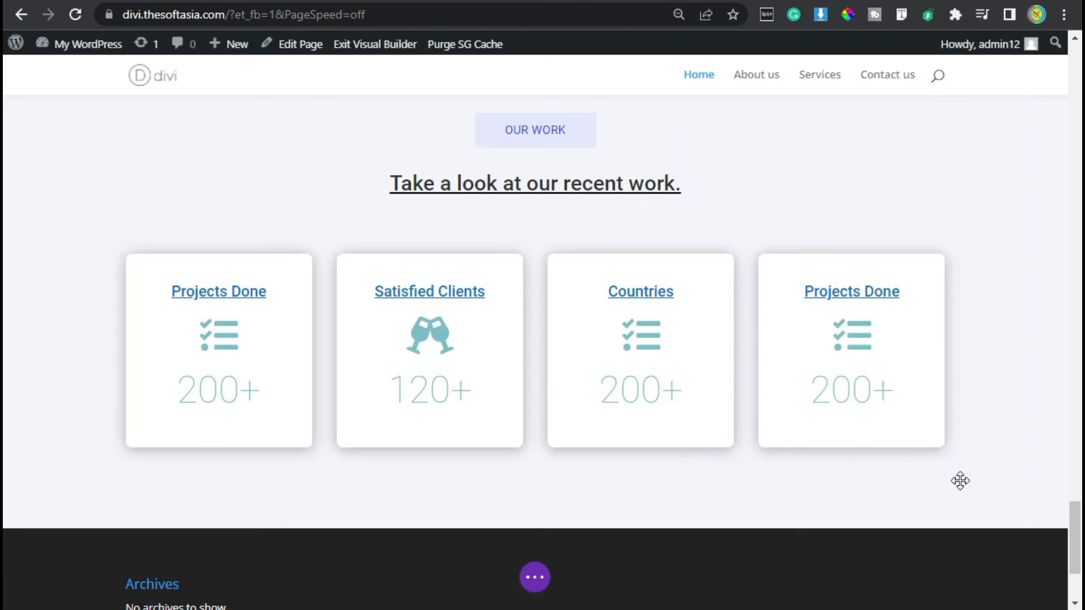
Replace the "Countries" card's blurb icon with a solid globe, found by searching the icons for "glob", and save the module.
mouse_move(650, 340)
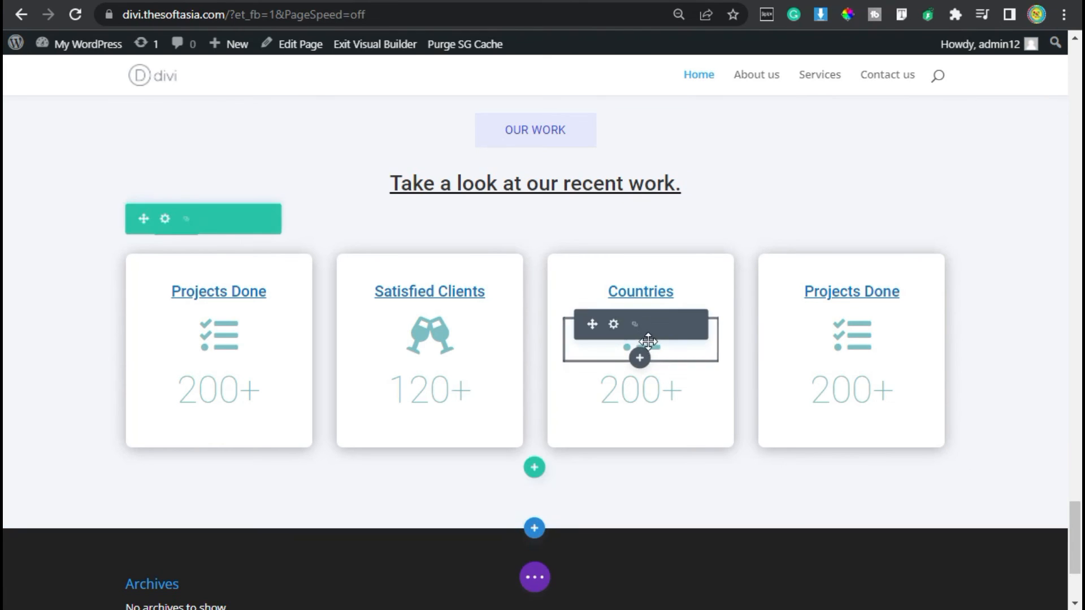
left_click(614, 324)
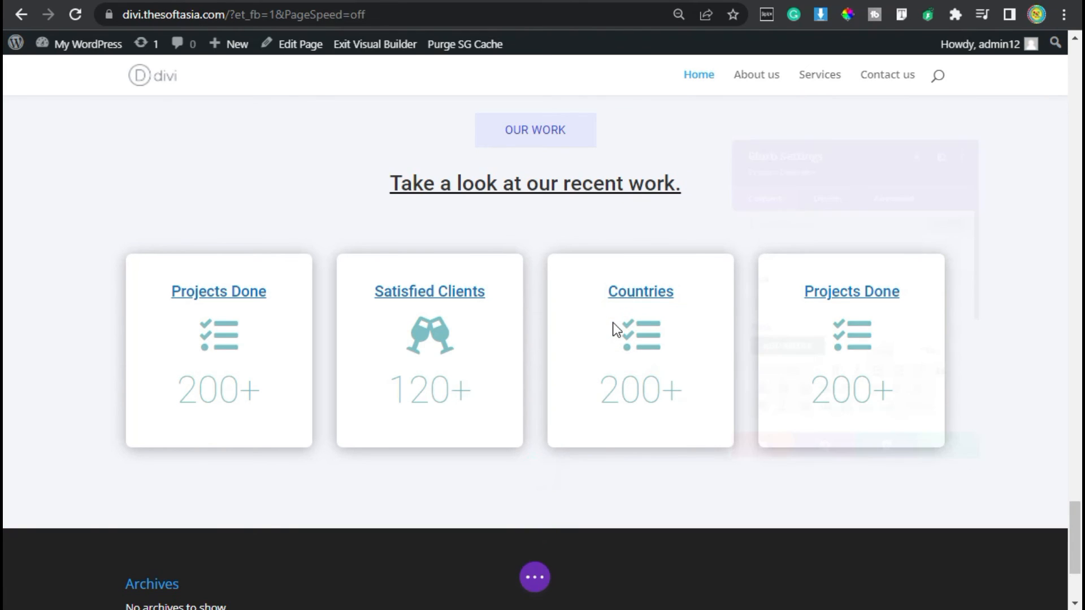
scroll(824, 334, "down", 5)
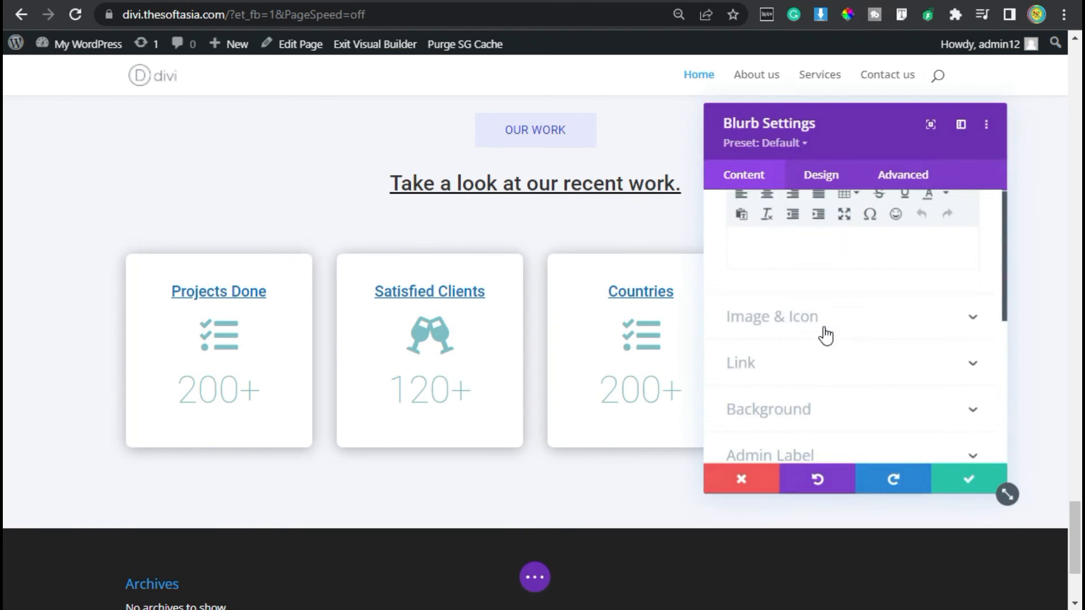
left_click(822, 316)
scroll(820, 305, "up", 2)
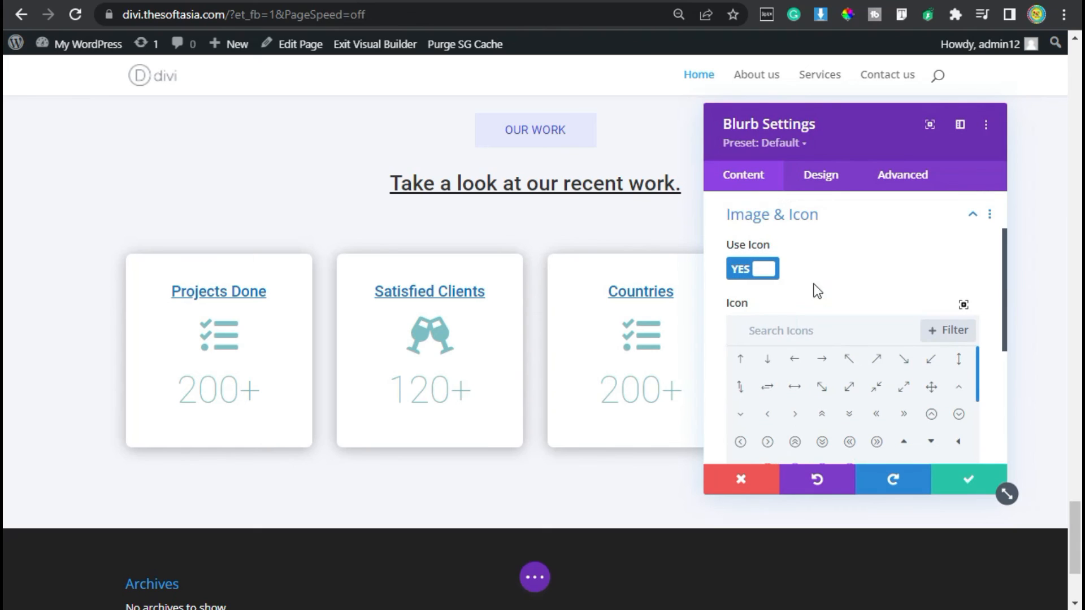
left_click(833, 342)
type("glob")
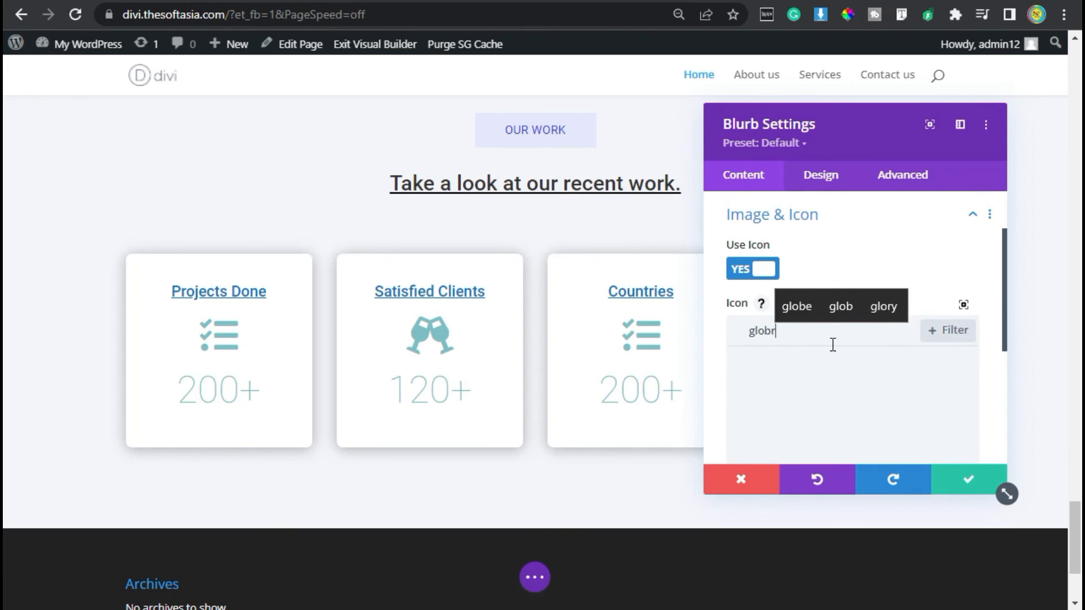
left_click(904, 359)
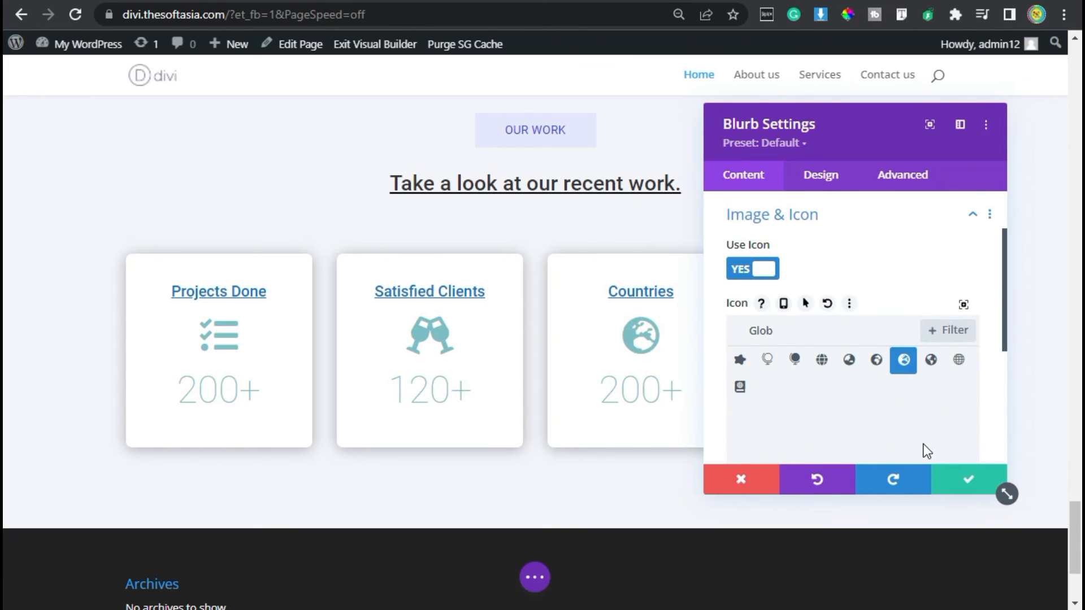
left_click(959, 484)
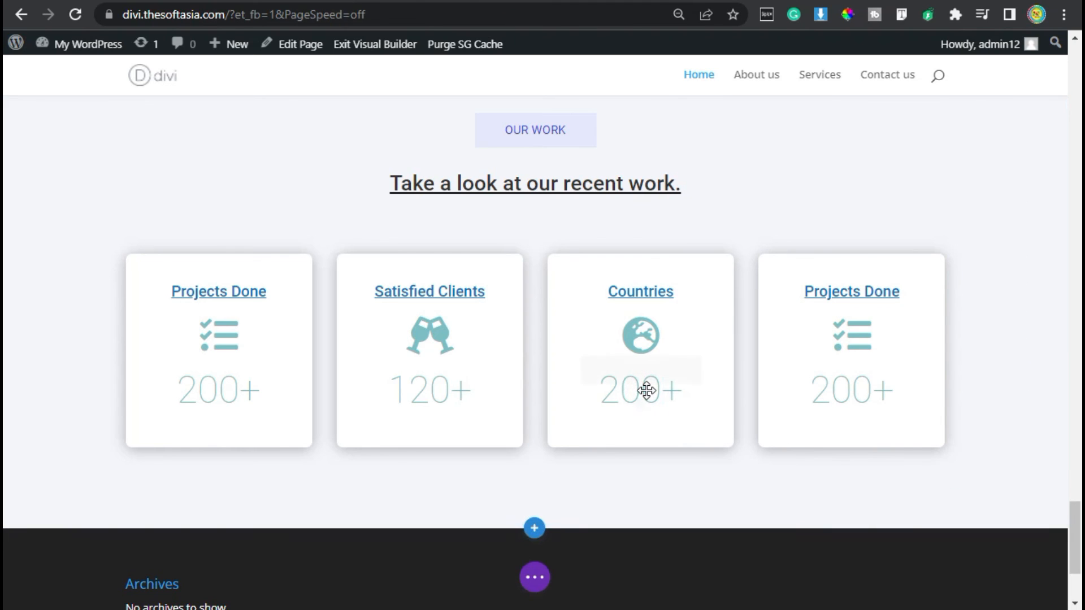
Set the "Countries" card's number counter to 80+ and save the module.
mouse_move(584, 382)
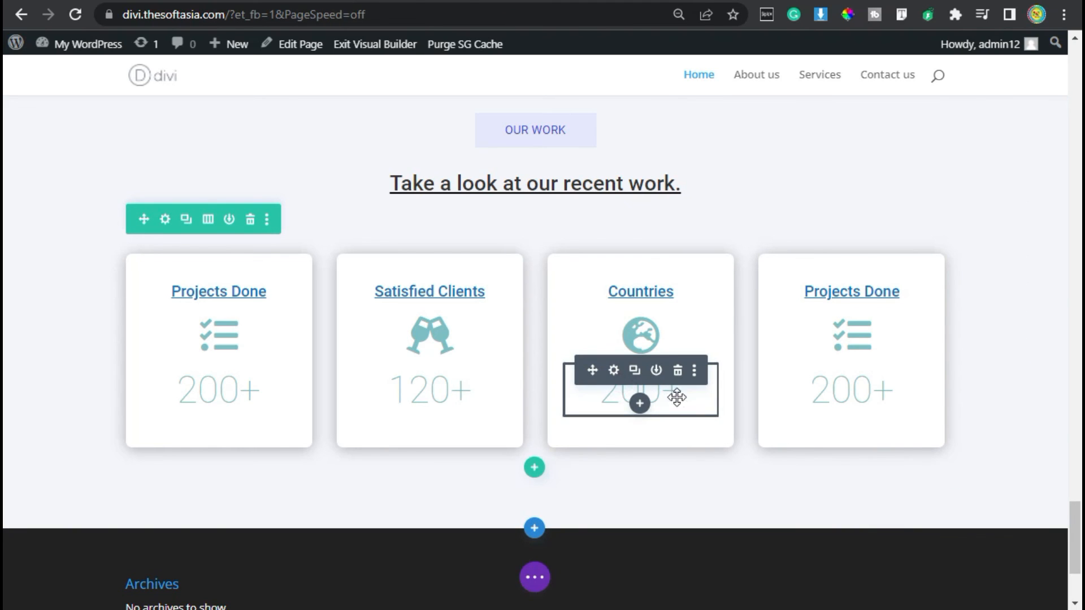
left_click(611, 366)
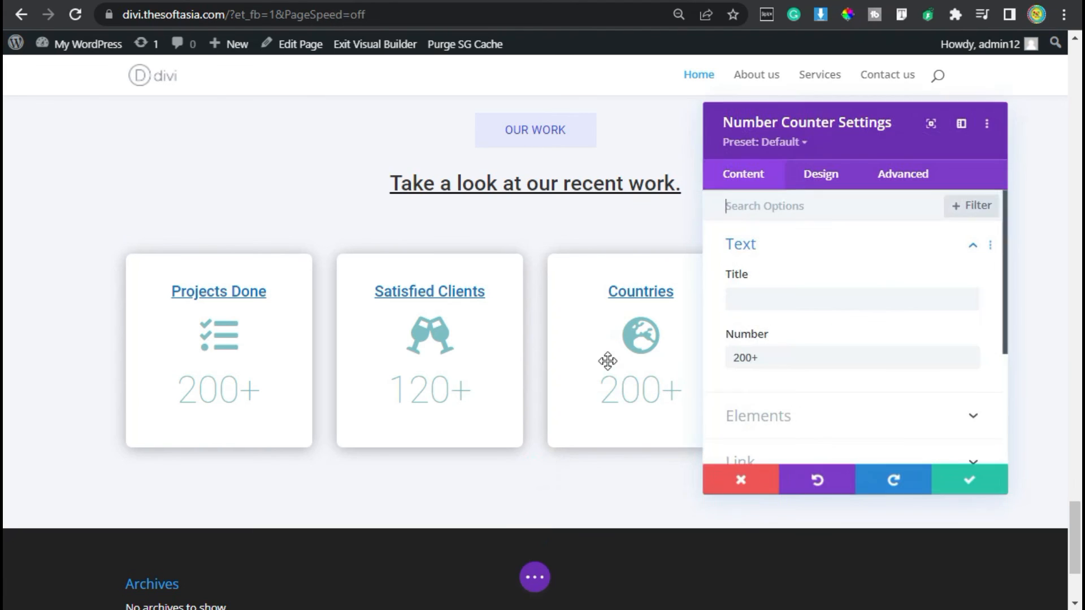
left_click_drag(749, 357, 736, 359)
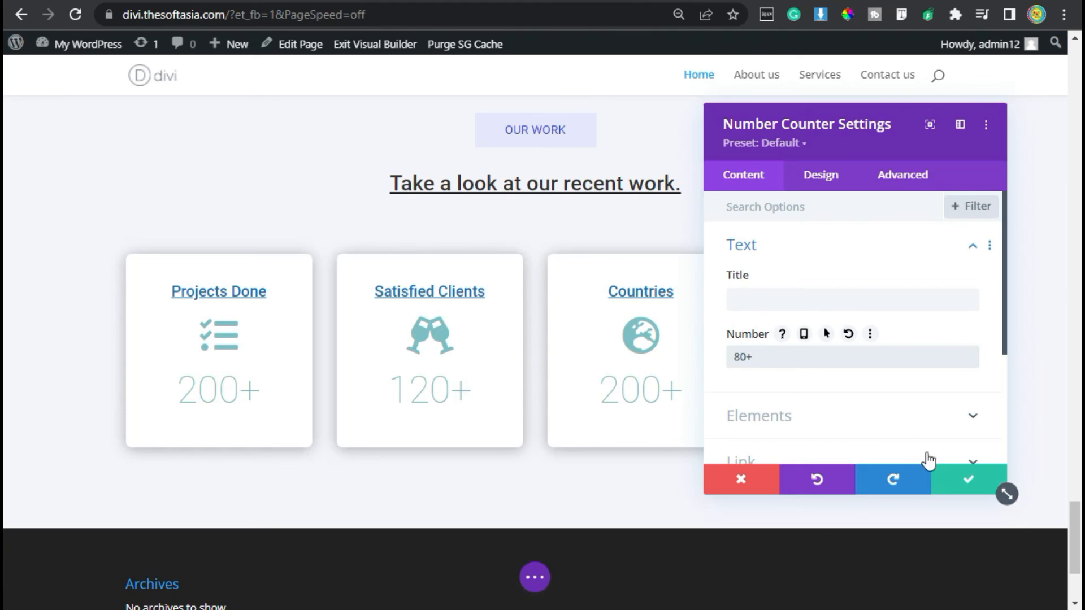
left_click(981, 488)
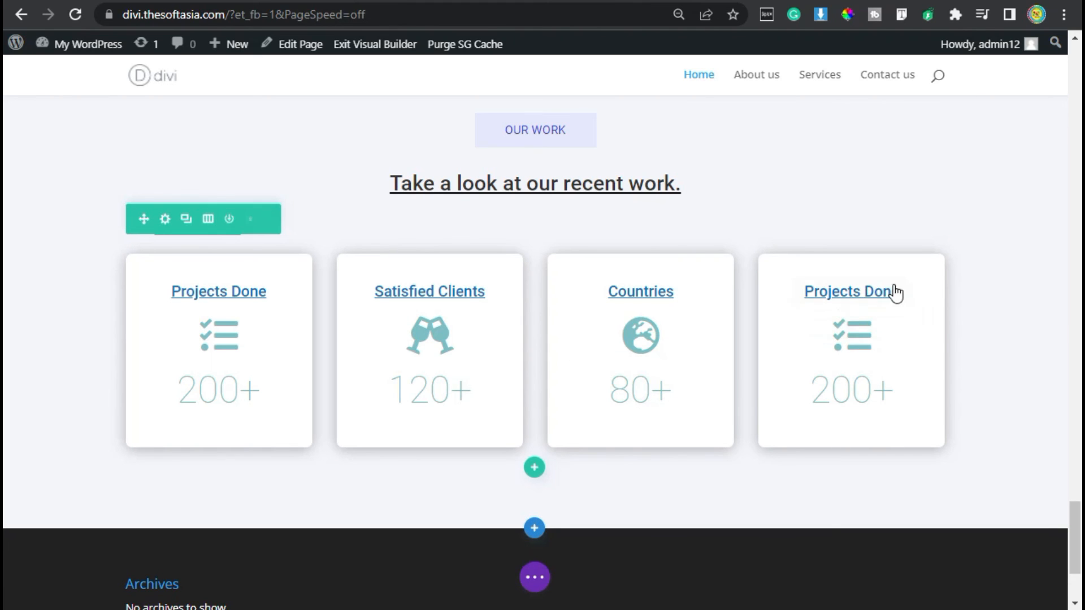
Change the fourth card's title text to "Ratings" and save the text module.
left_click(825, 292)
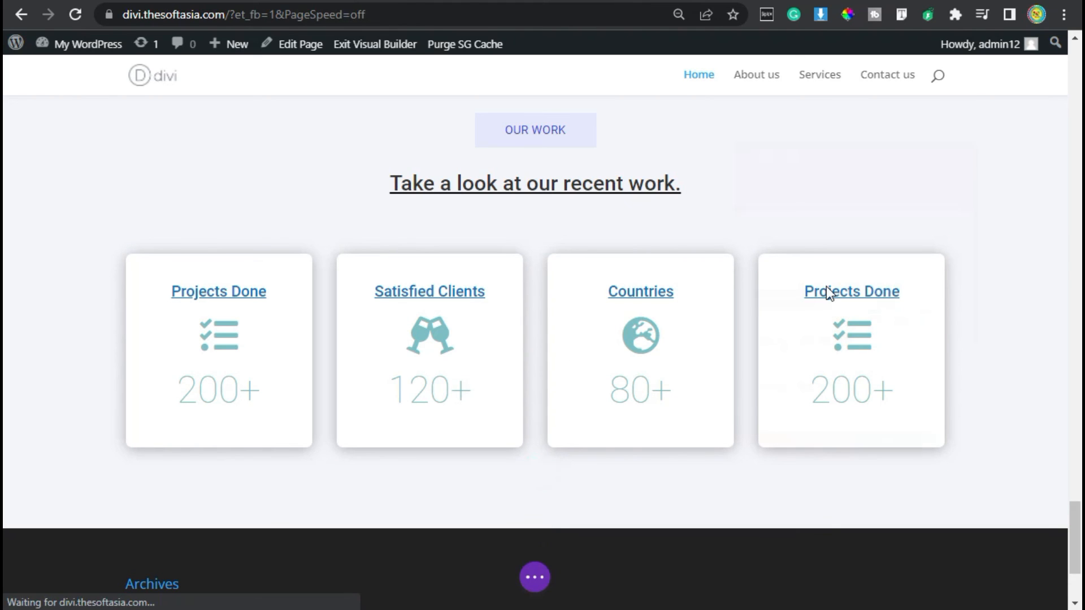
left_click_drag(837, 409, 710, 408)
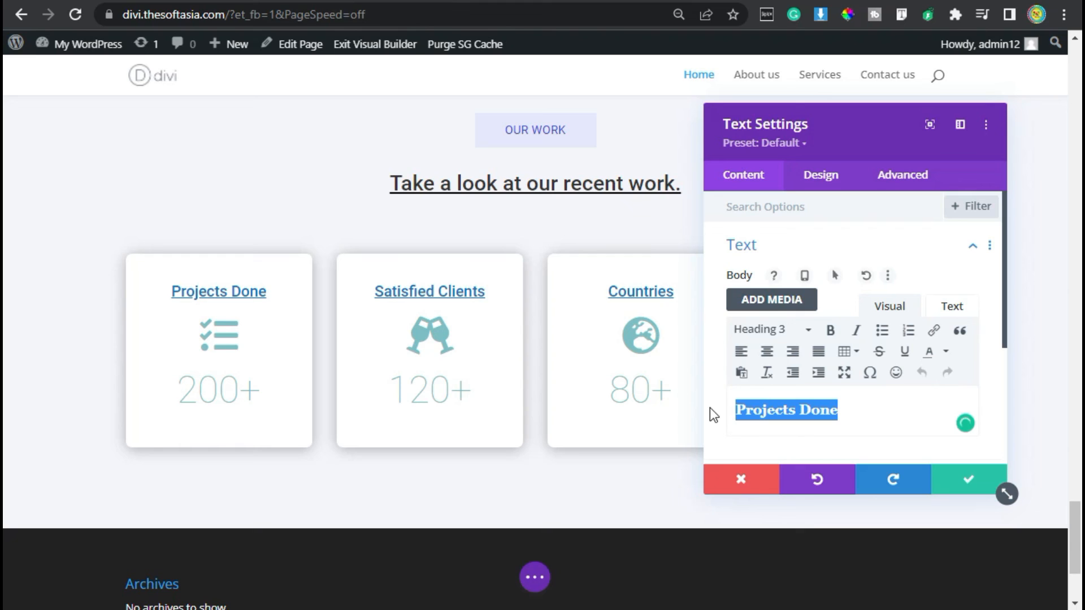
type("Ratings")
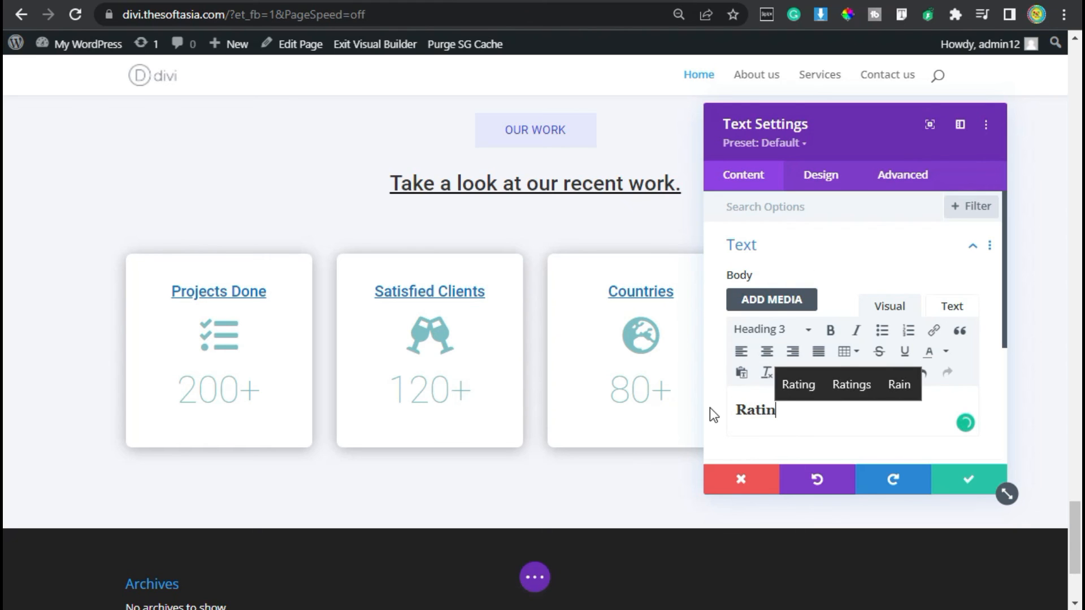
left_click(821, 394)
left_click_drag(791, 410, 707, 413)
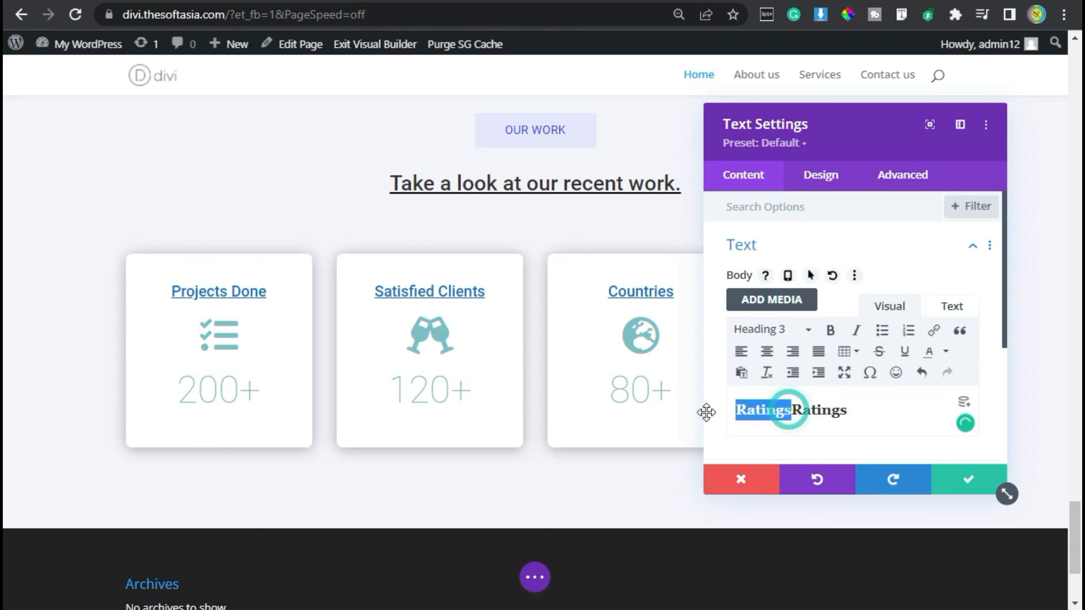
key("BackSpace")
left_click(957, 485)
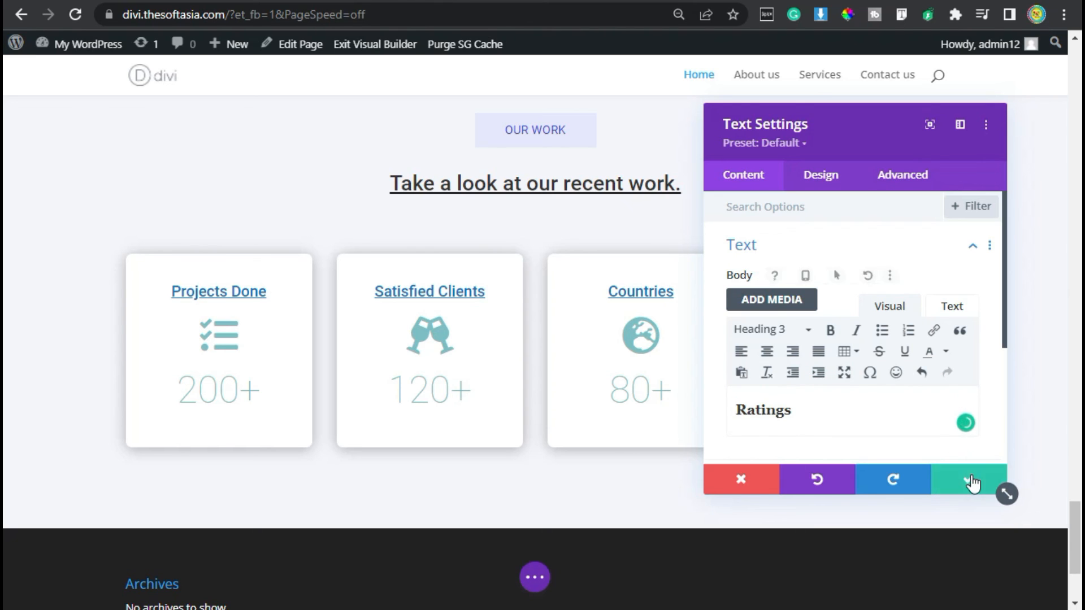
left_click(982, 344)
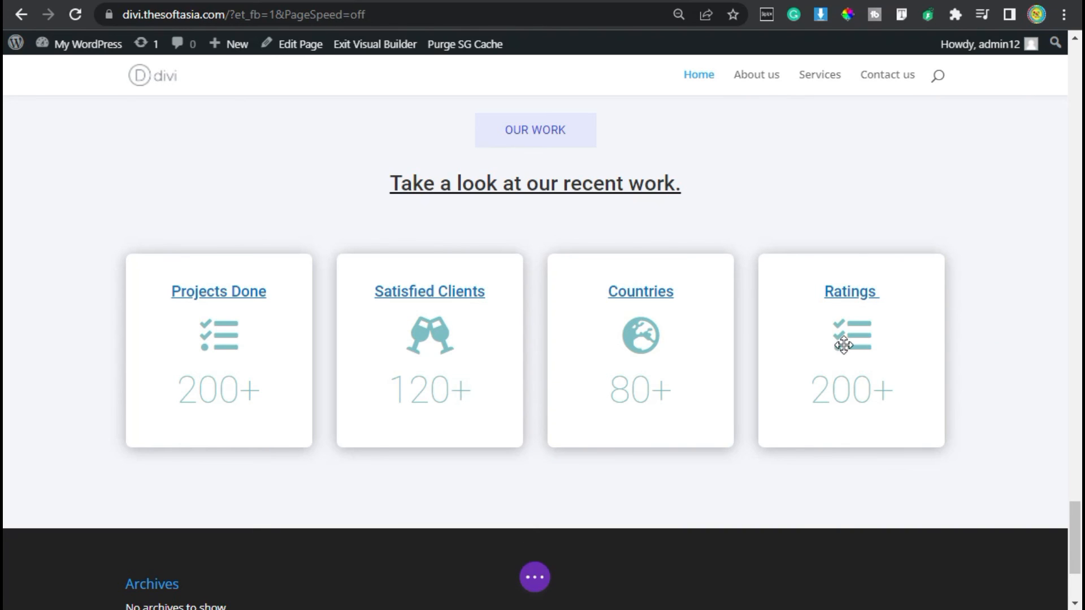
Replace the "Ratings" card's blurb icon with a solid star, found by searching the icons for "star", and save the module.
left_click(852, 396)
scroll(852, 396, "down", 5)
scroll(828, 339, "up", 2)
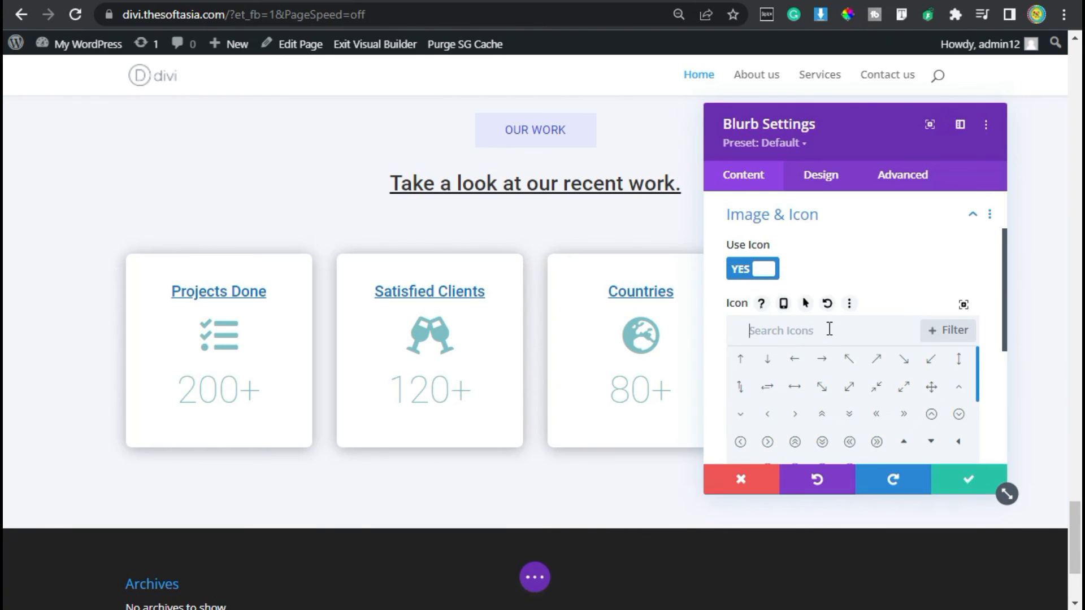
left_click(829, 327)
type("star")
scroll(790, 415, "down", 2)
scroll(790, 415, "up", 2)
left_click(763, 356)
left_click(969, 480)
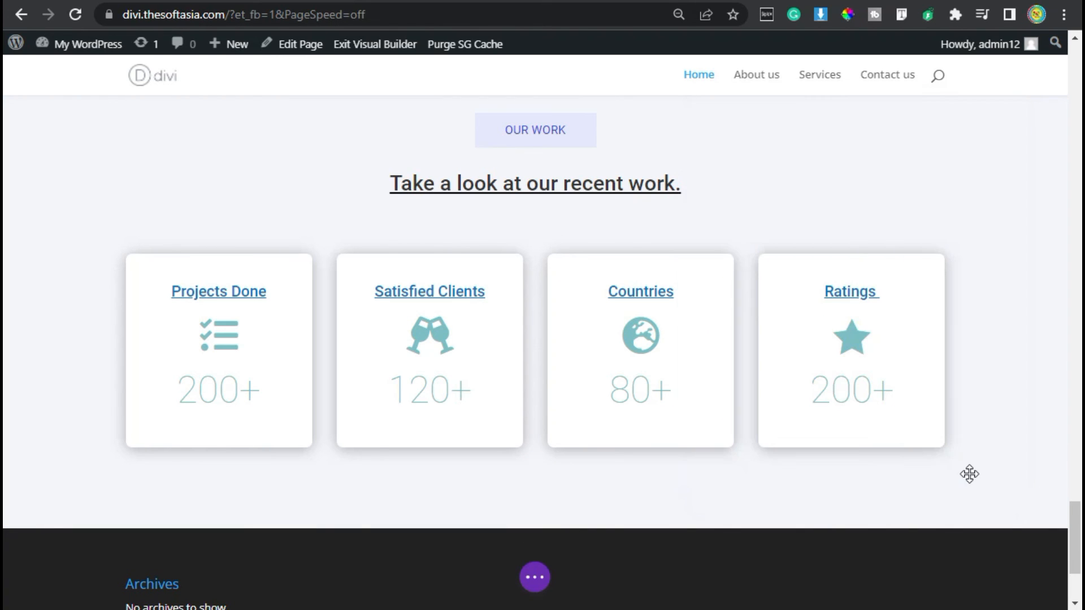
Set the "Ratings" card's number counter to 5/5 and save the module.
mouse_move(846, 398)
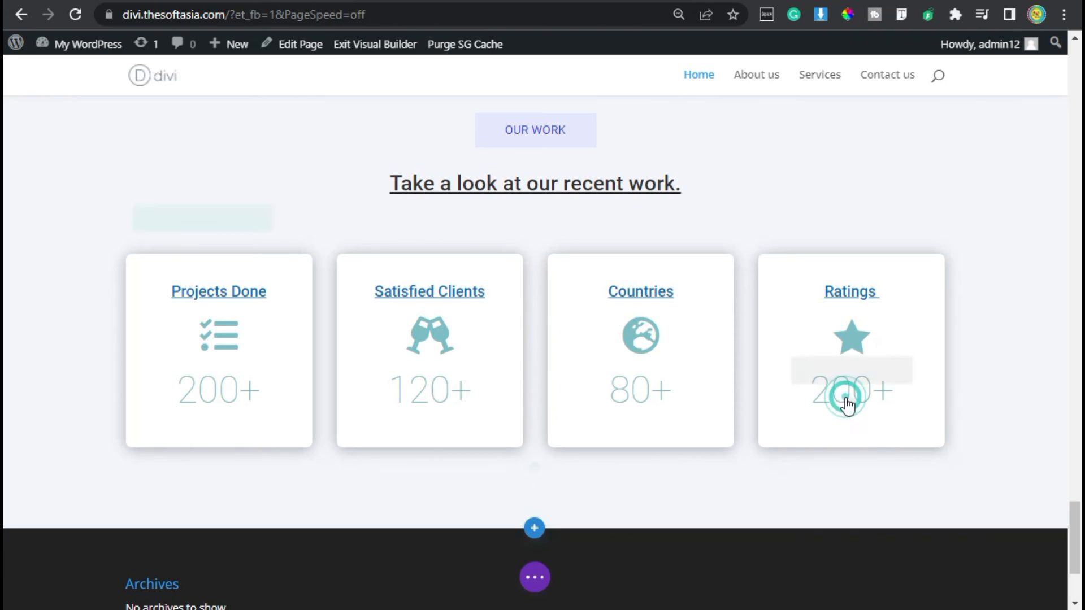
left_click(825, 373)
double_click(768, 360)
type("5/5")
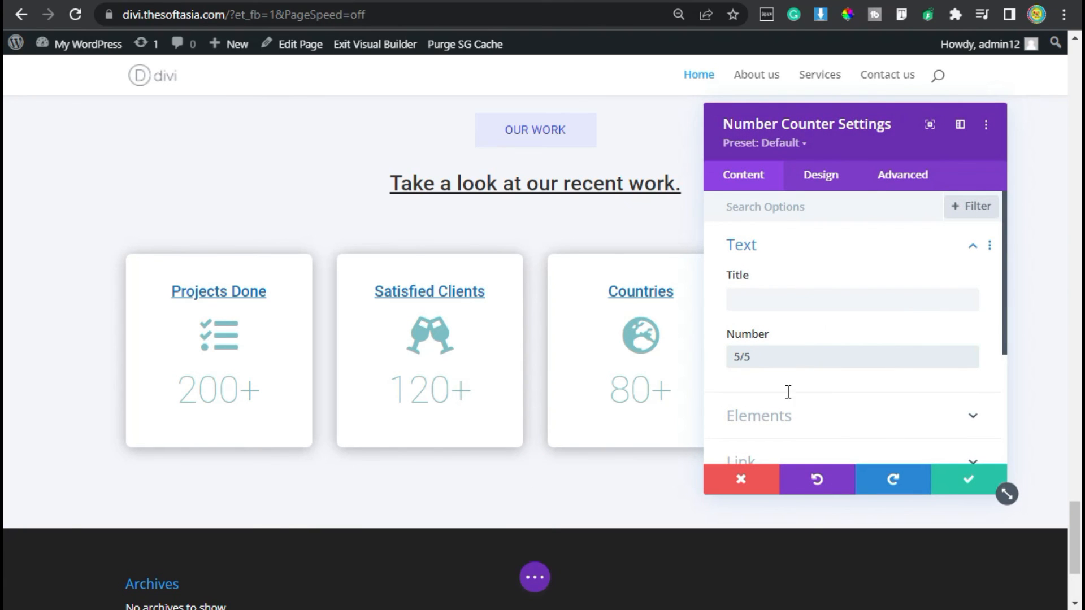
left_click(969, 480)
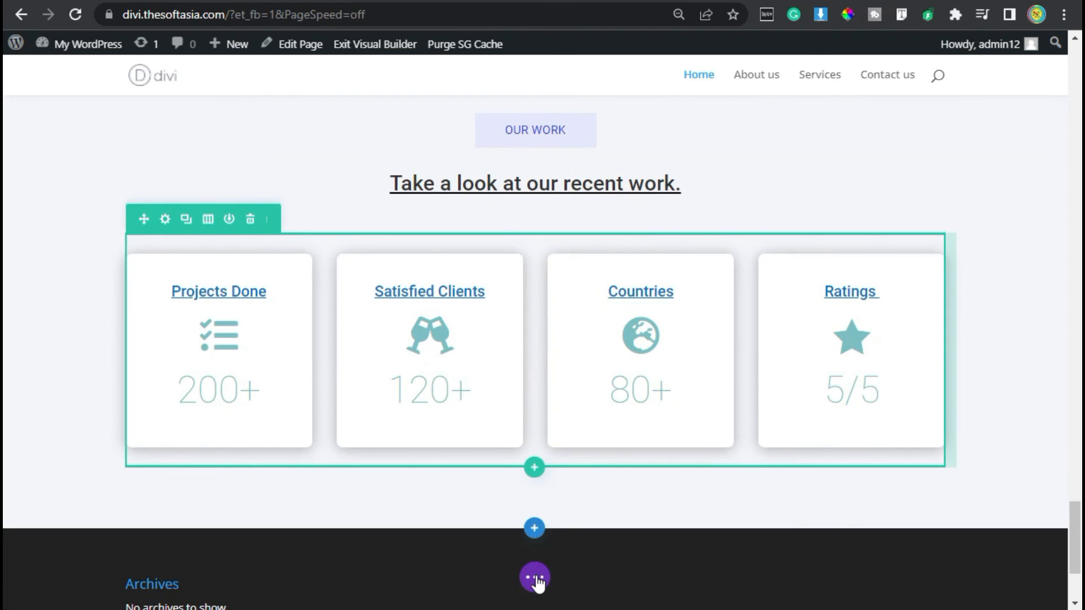
Exit the Visual Builder with the page saved and check the "Our Work" cards on the live page.
left_click(535, 578)
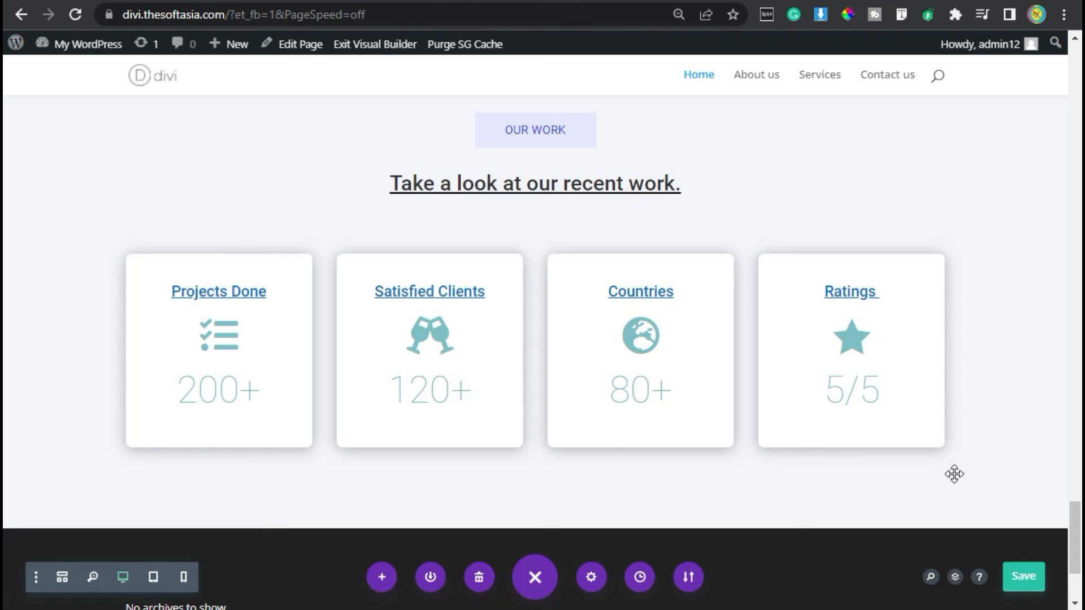
left_click(356, 48)
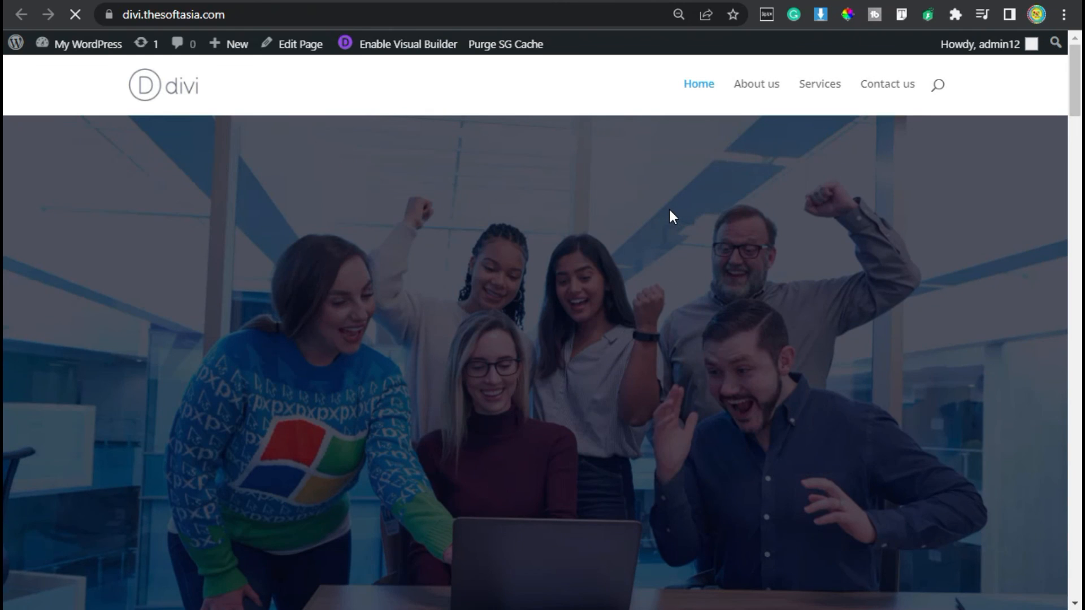
scroll(669, 210, "down", 15)
scroll(668, 209, "down", 15)
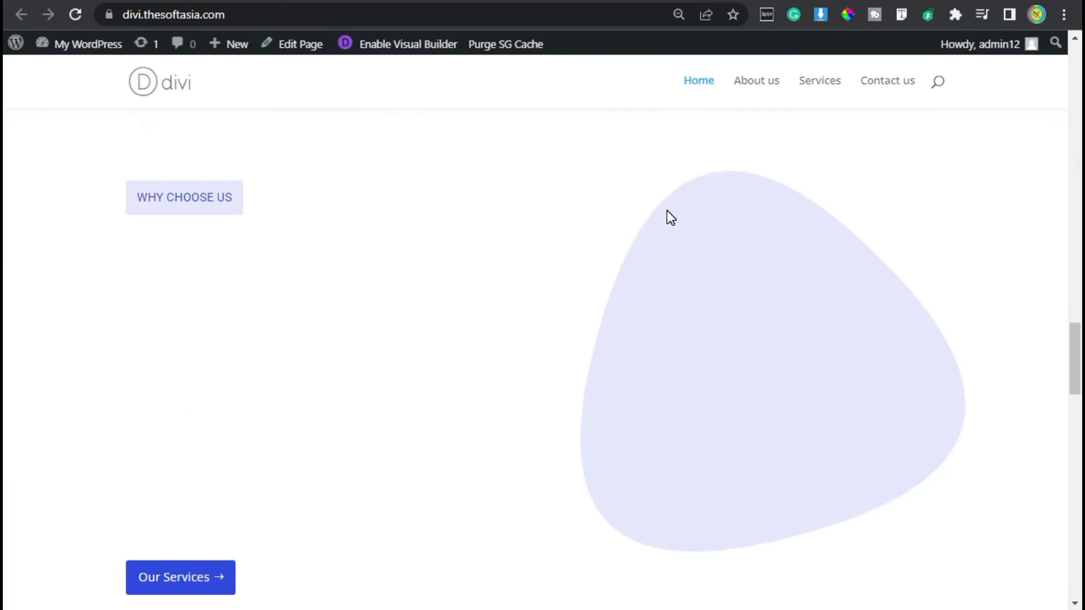
scroll(669, 213, "down", 10)
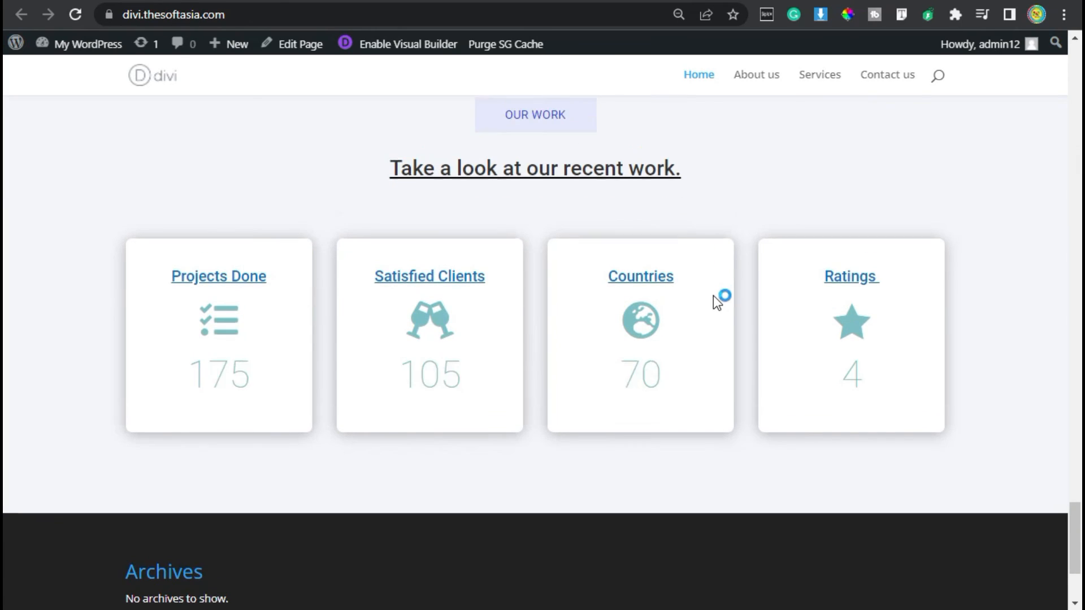
Switch to the reference site and examine its "Some Numbers" section, including the paragraph and "Meet Our Clients" button below the cards.
scroll(713, 296, "up", 2)
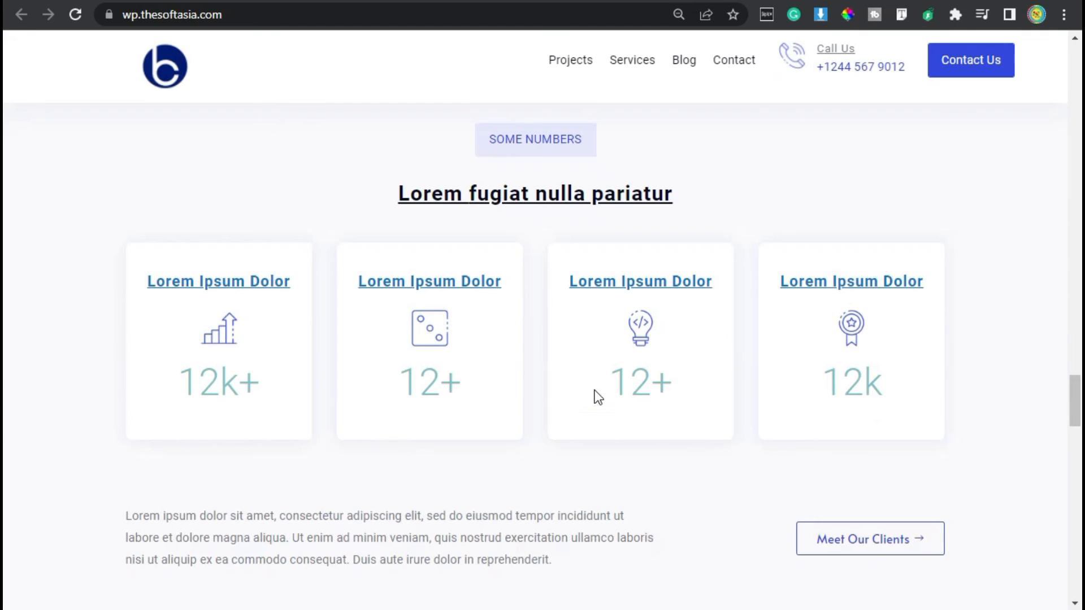
scroll(596, 395, "down", 2)
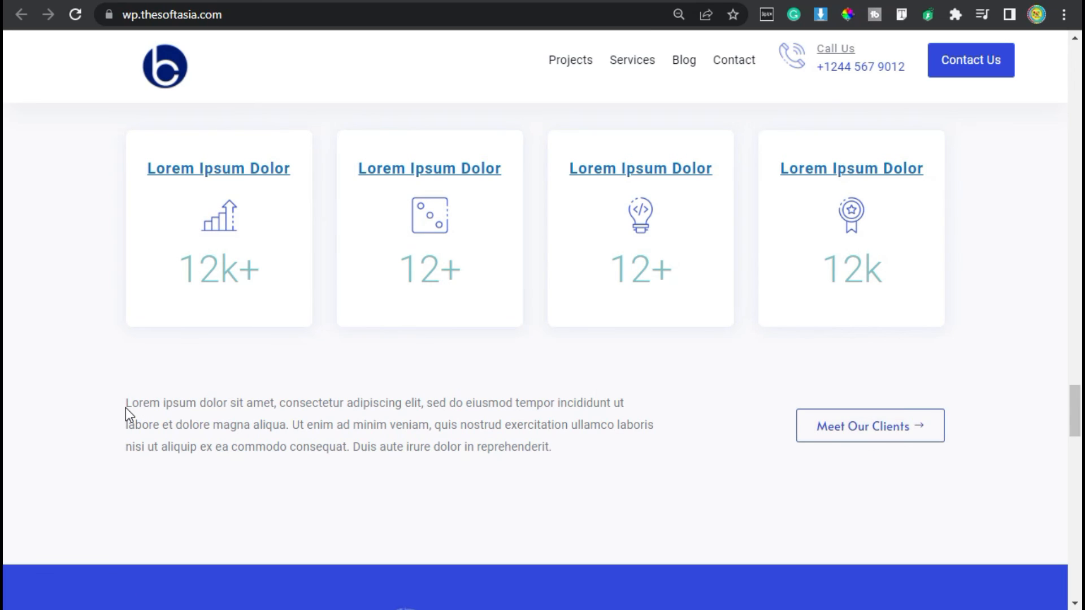